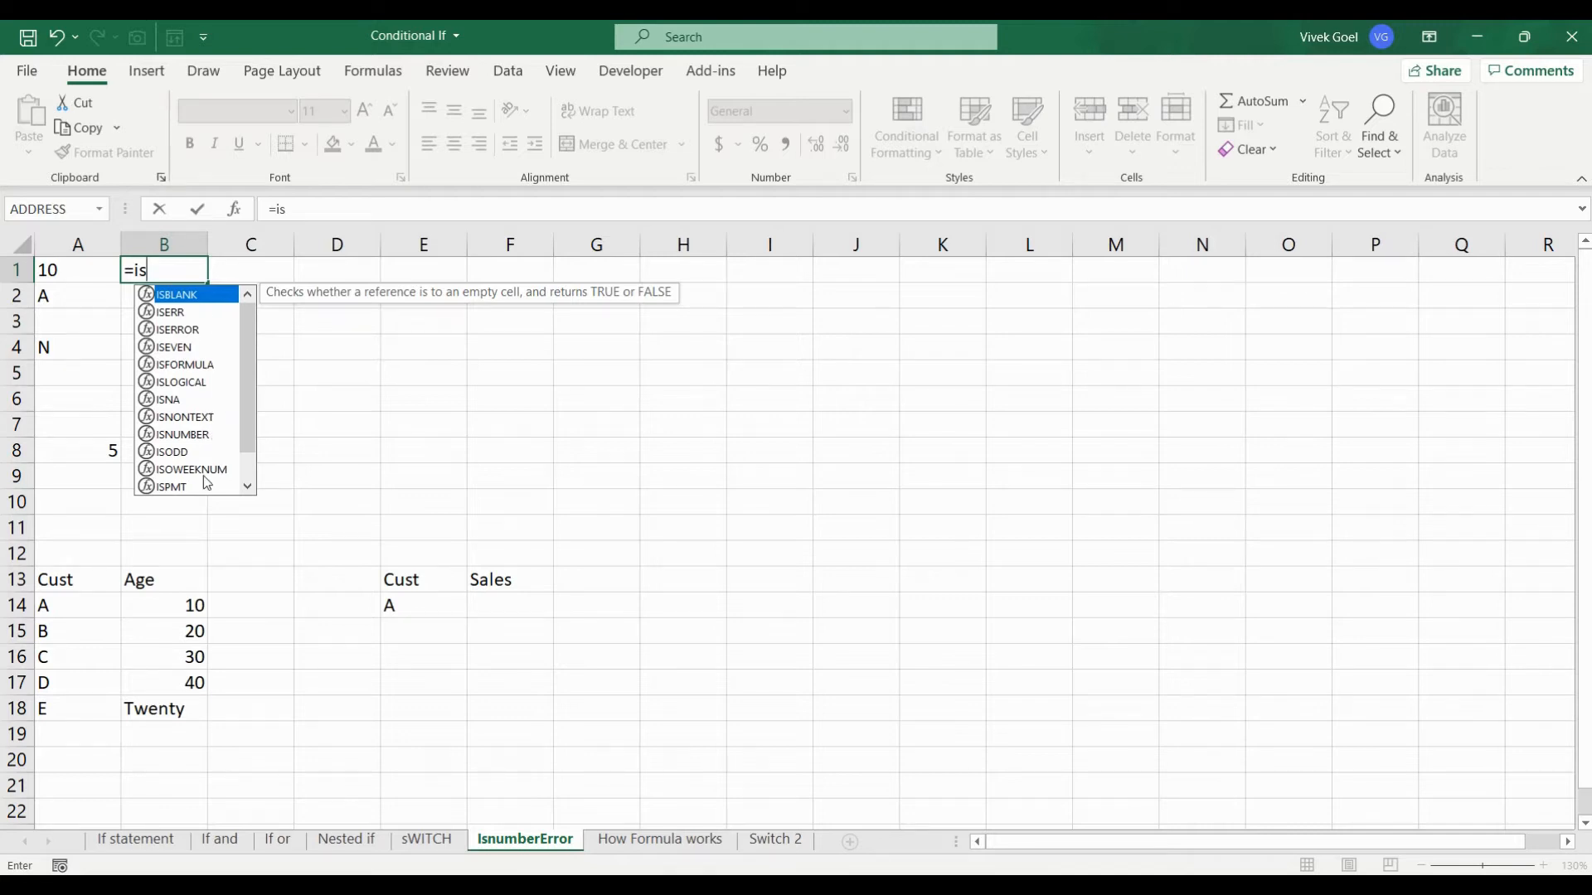
Step: Complete the formula in B1 as =ISNUMBER(A1) to test whether A1 holds a number
text(n)
key(Down)
key(Down)
key(Tab)
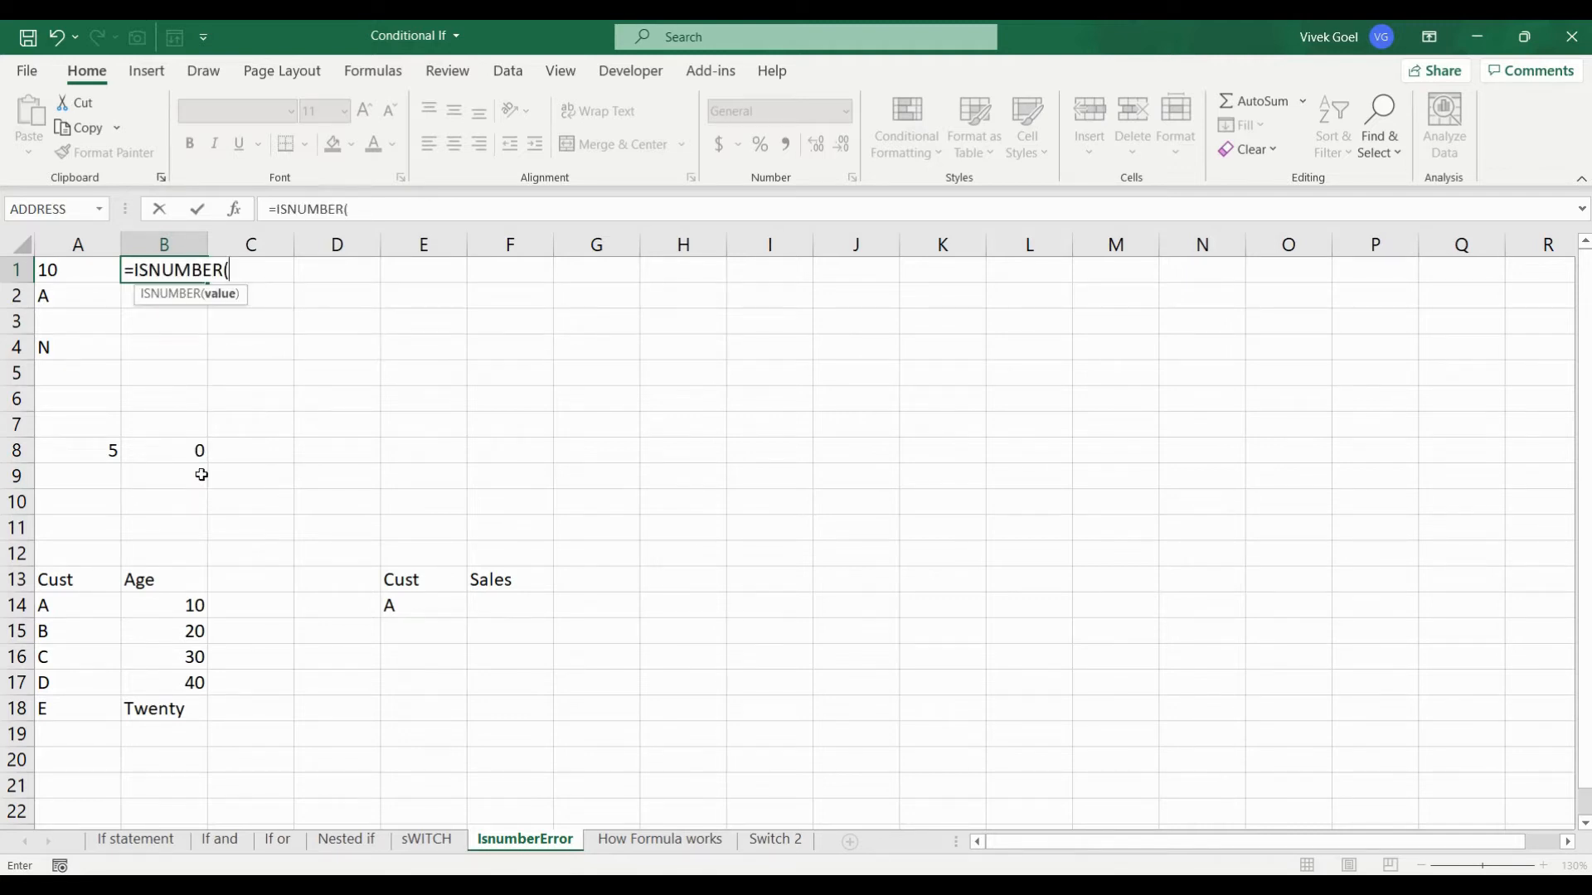
key(Left)
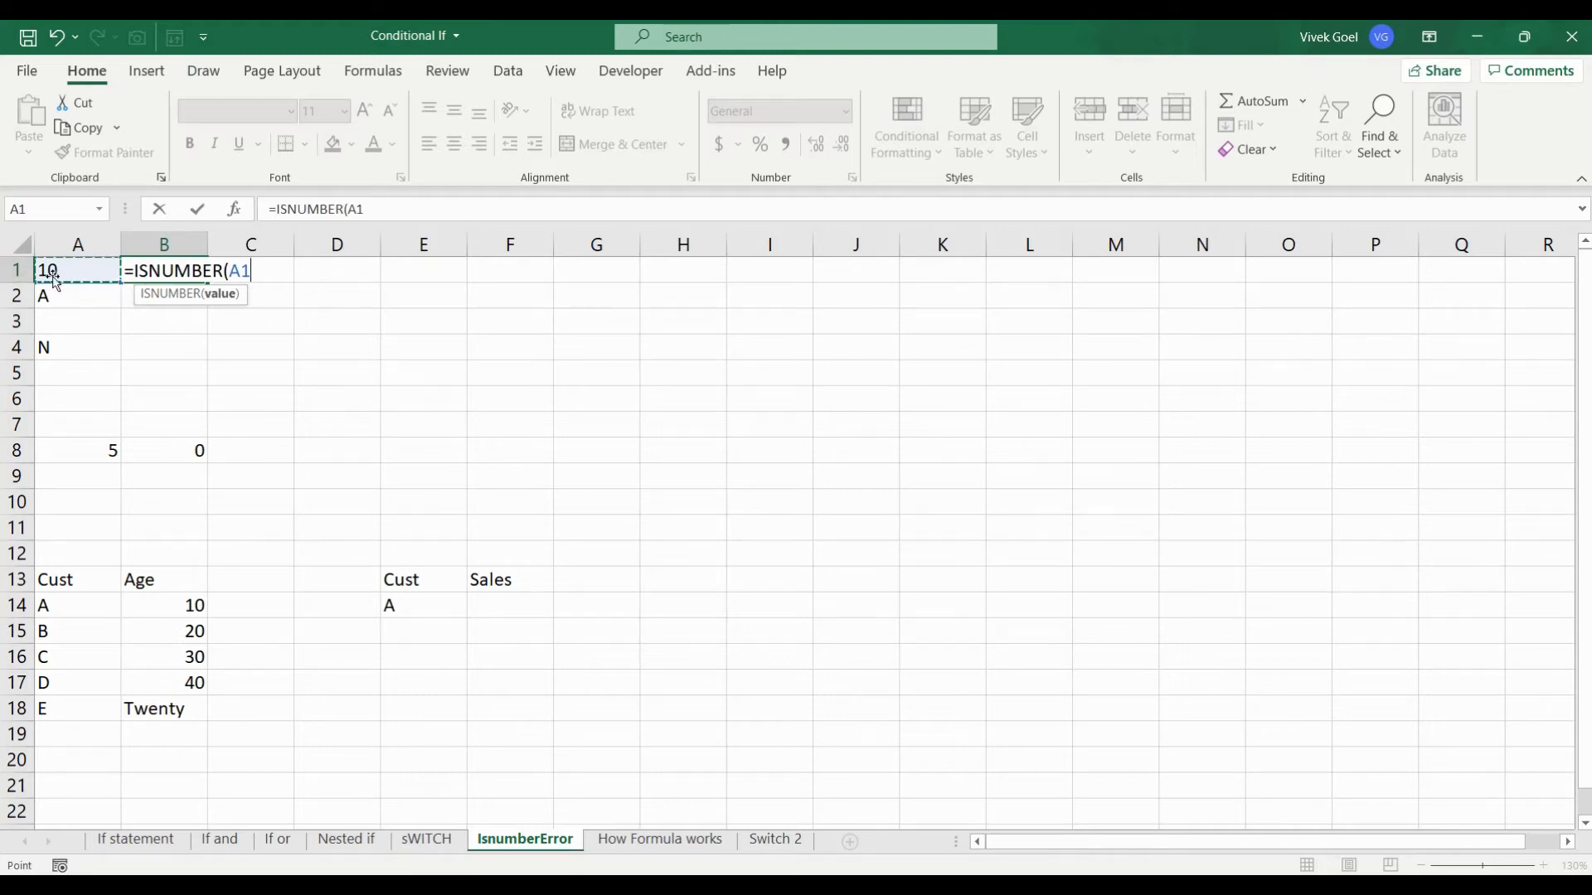
text())
key(Return)
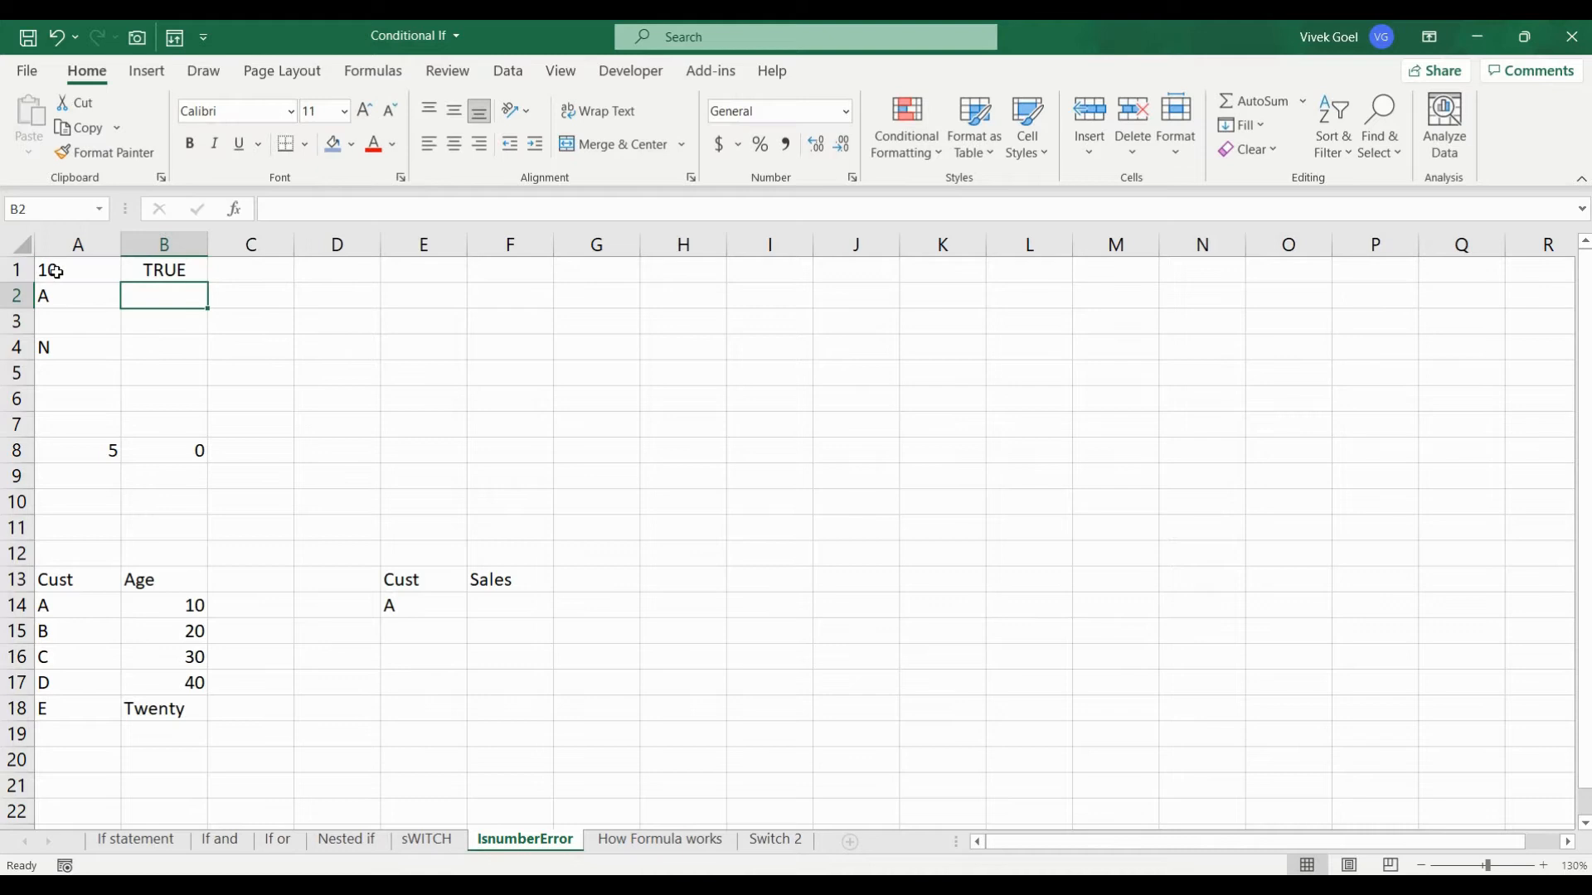
Step: Enter =ISNUMBER(A2) in B2 to test whether A2 holds a number
text(=isn)
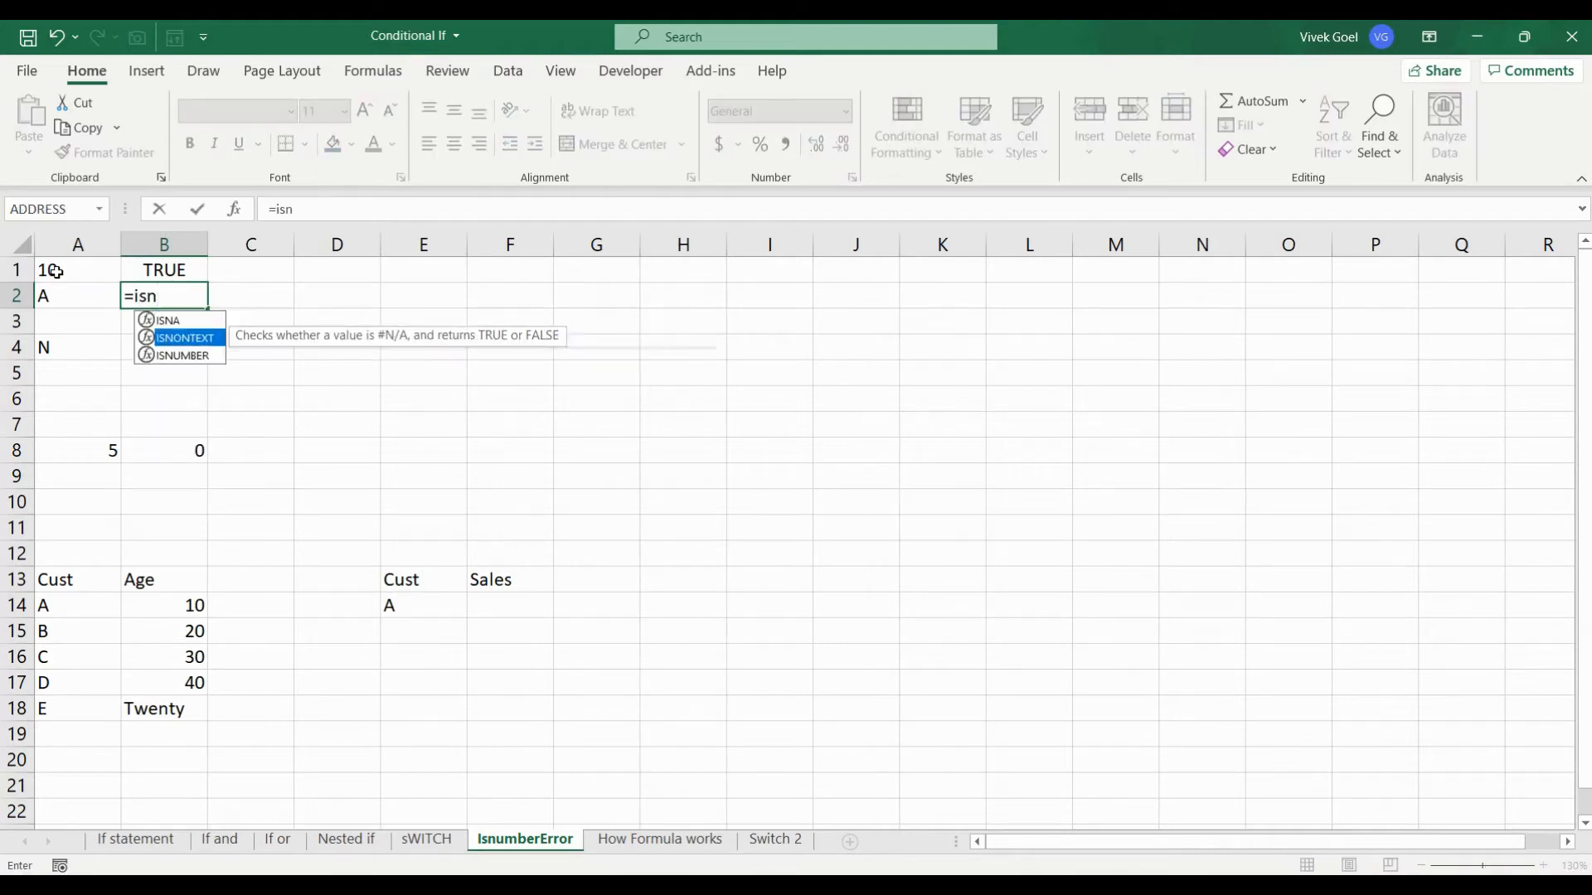
key(Down)
key(Tab)
key(Left)
text())
key(Return)
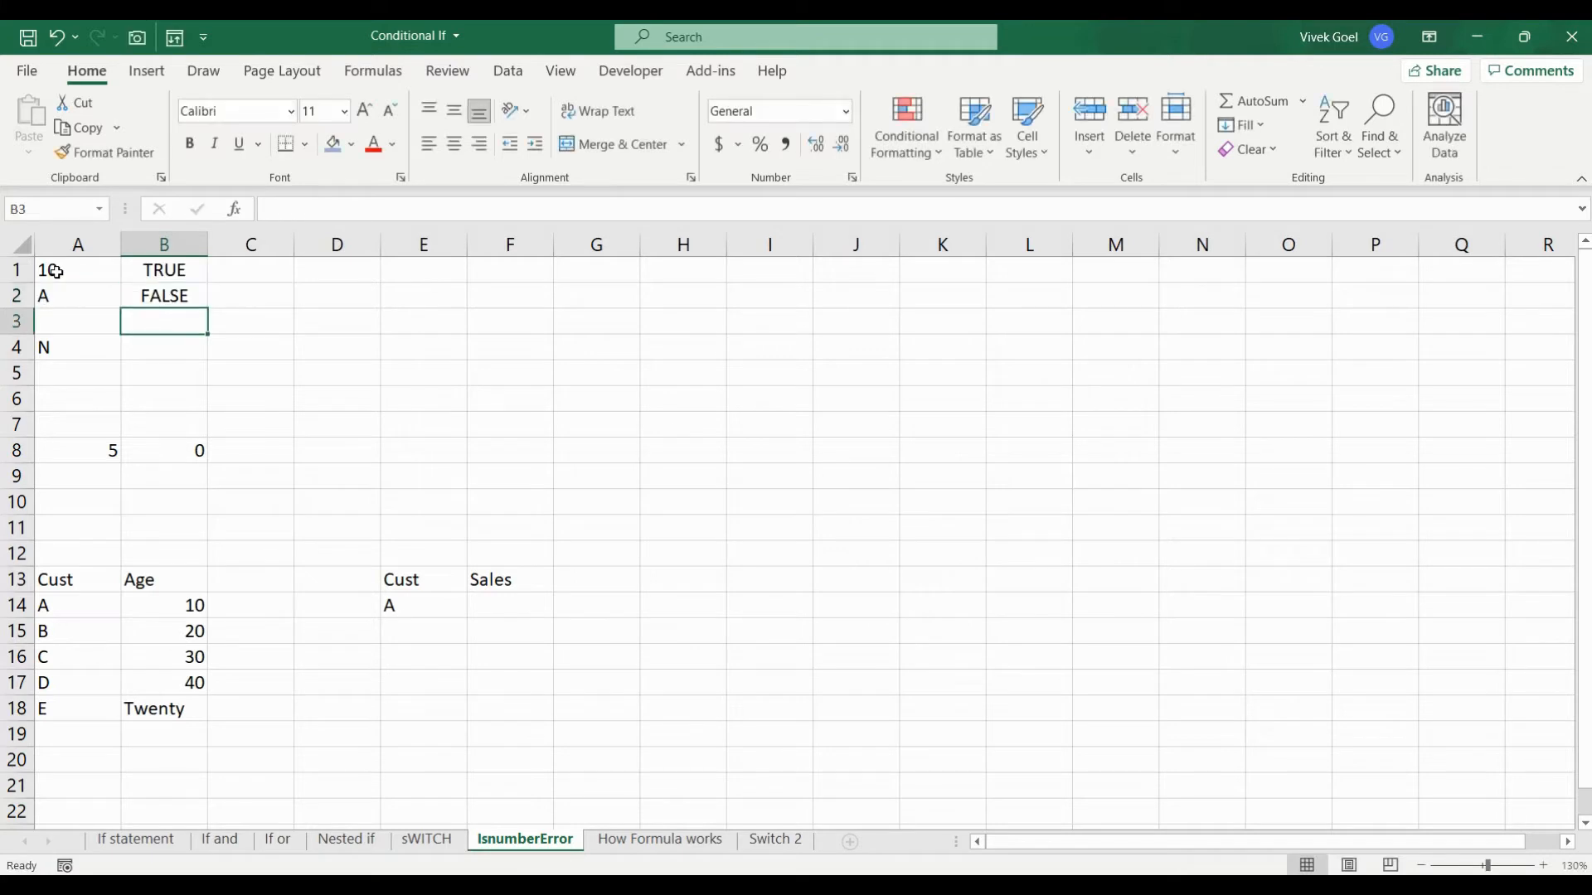
Step: Enter =ISBLANK(A3) in B3 to test whether A3 is empty
text(=isb)
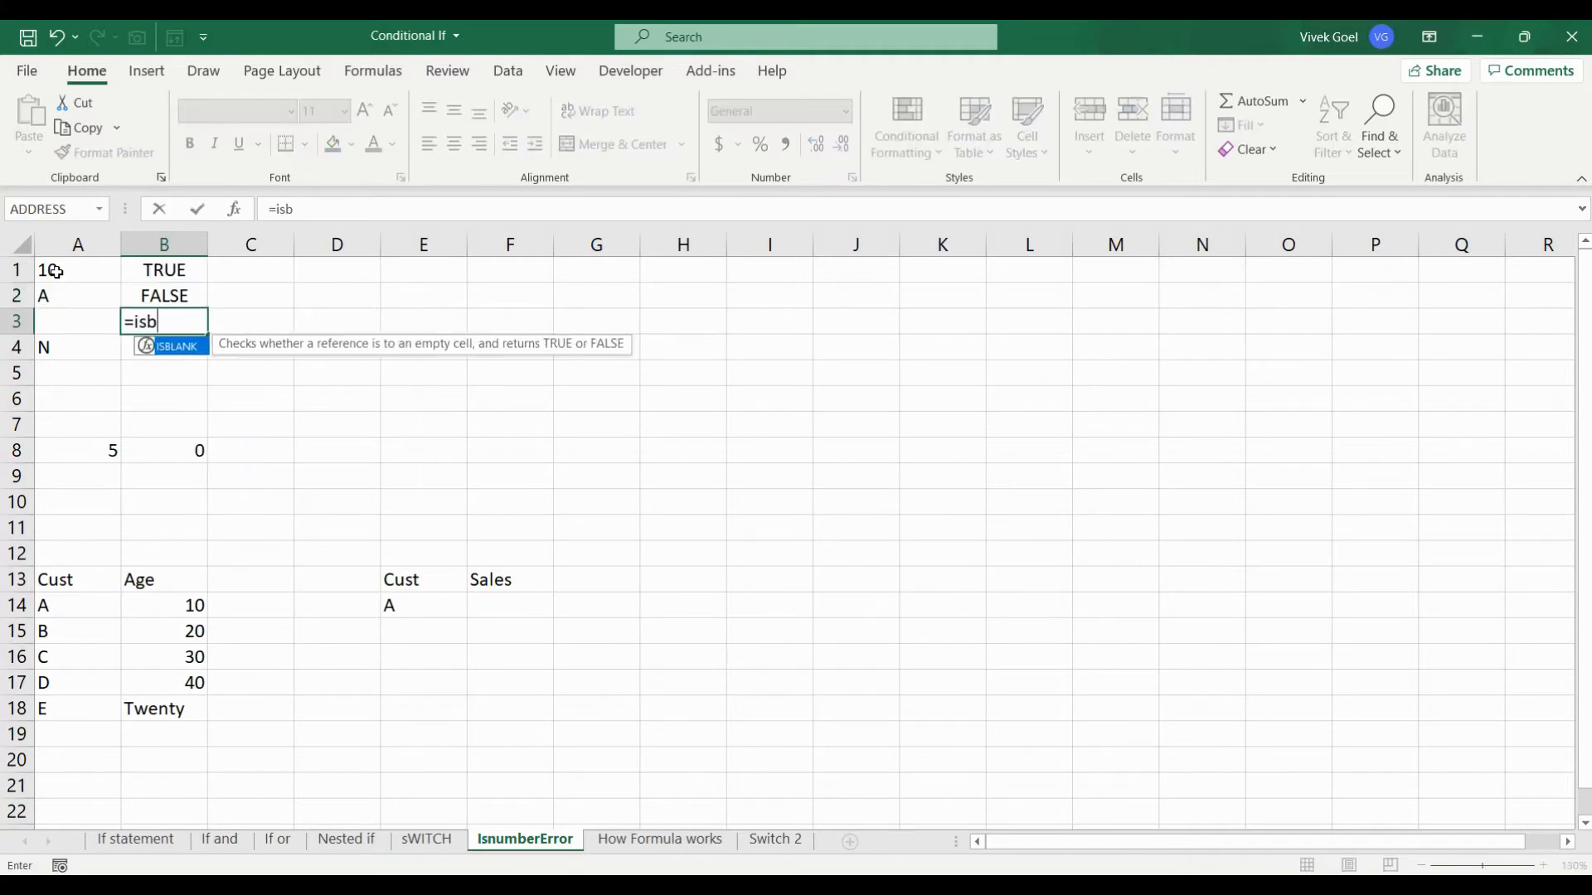
key(Tab)
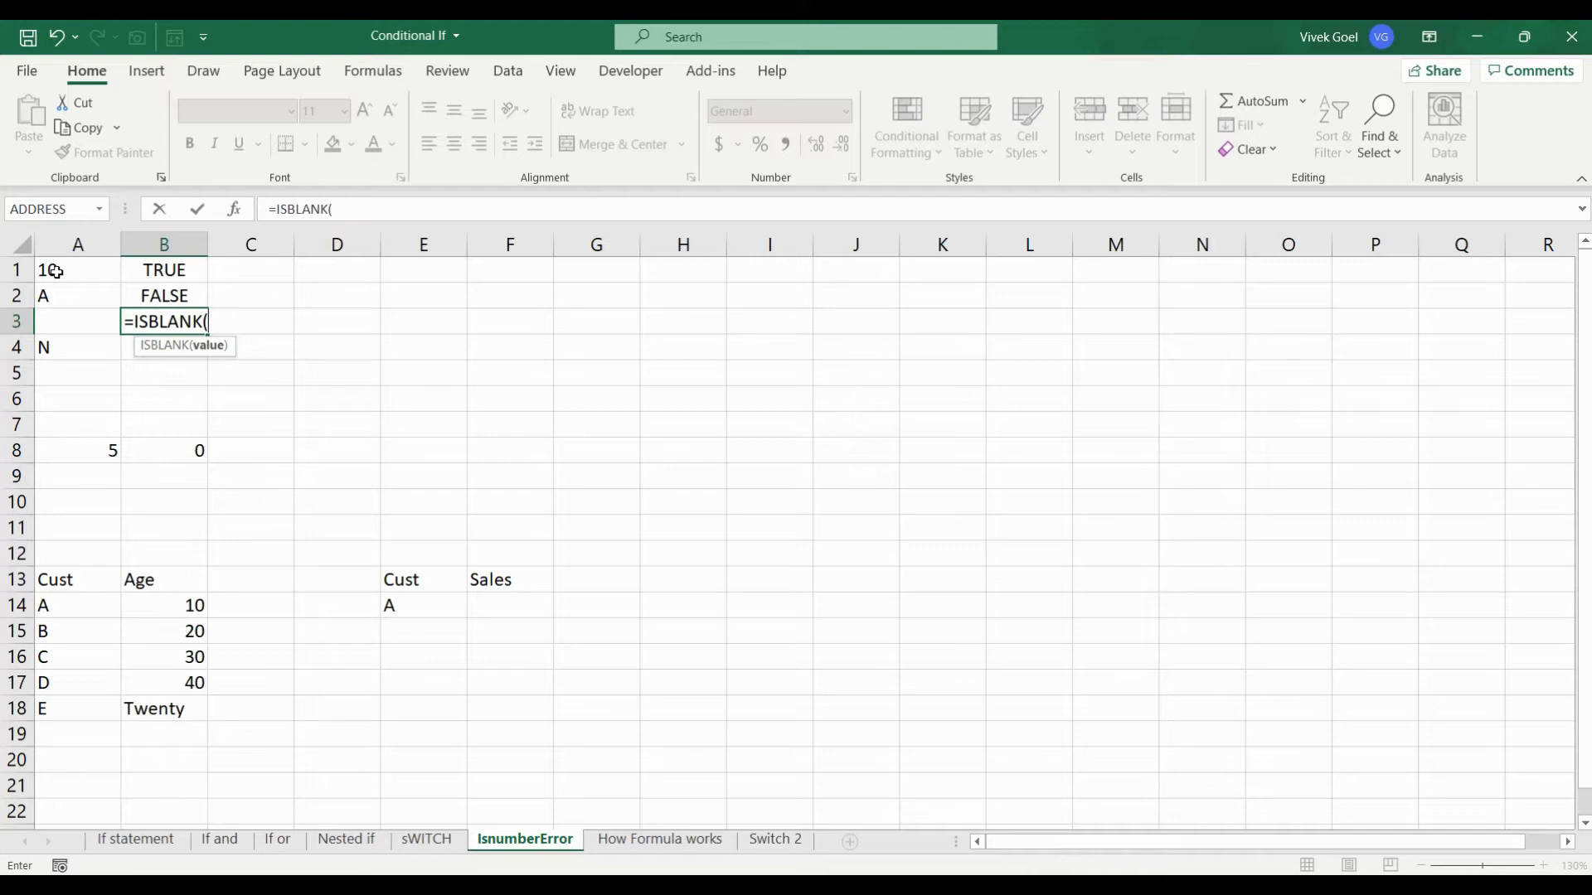
key(Left)
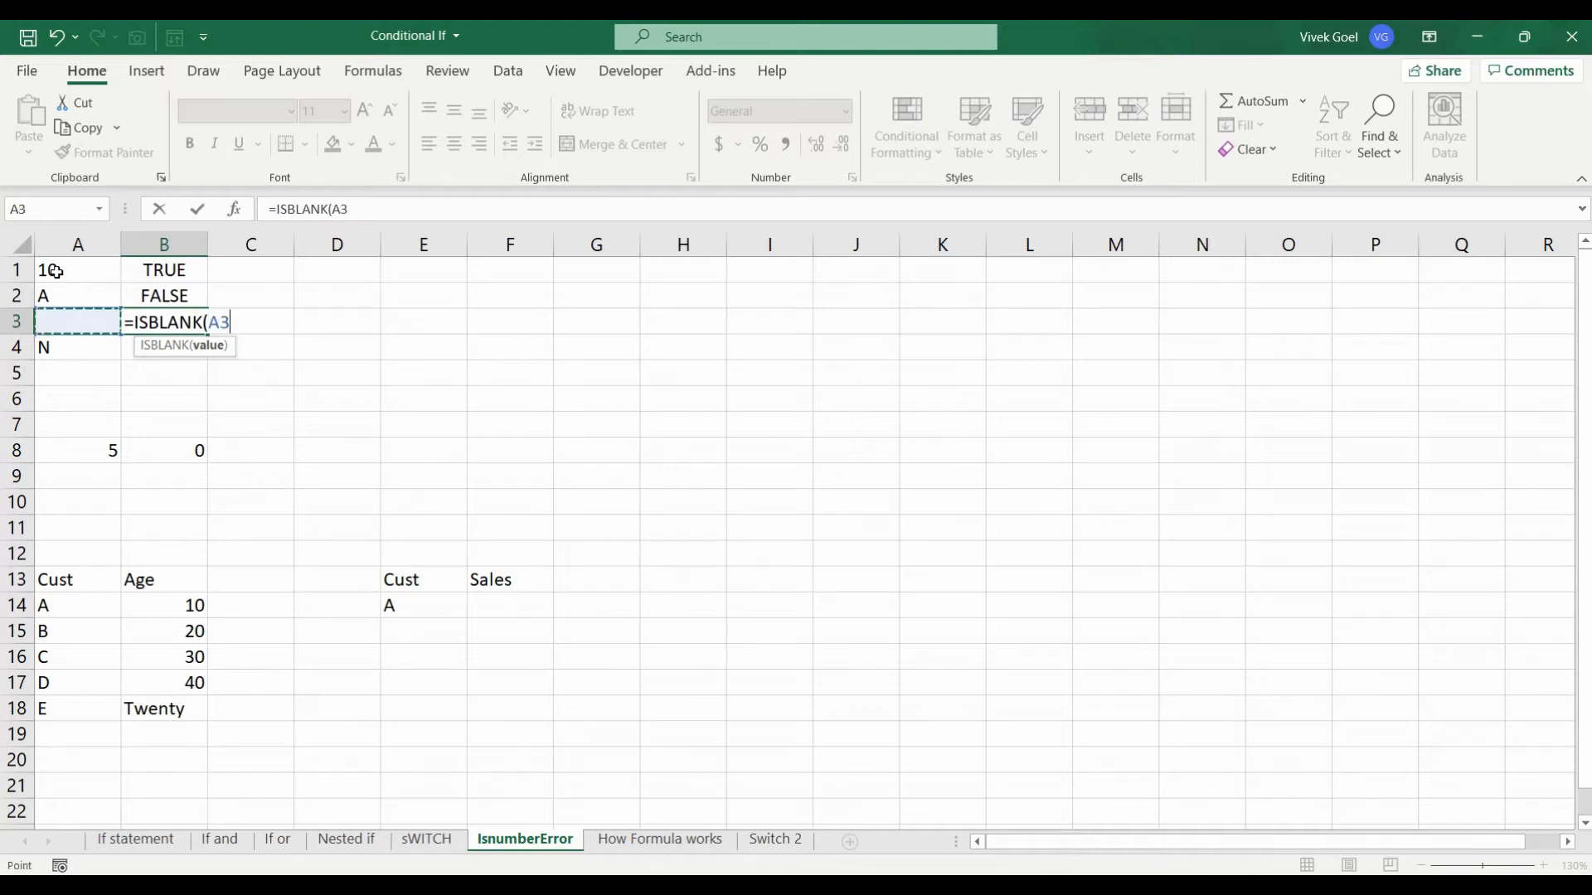
text())
key(Return)
key(Up)
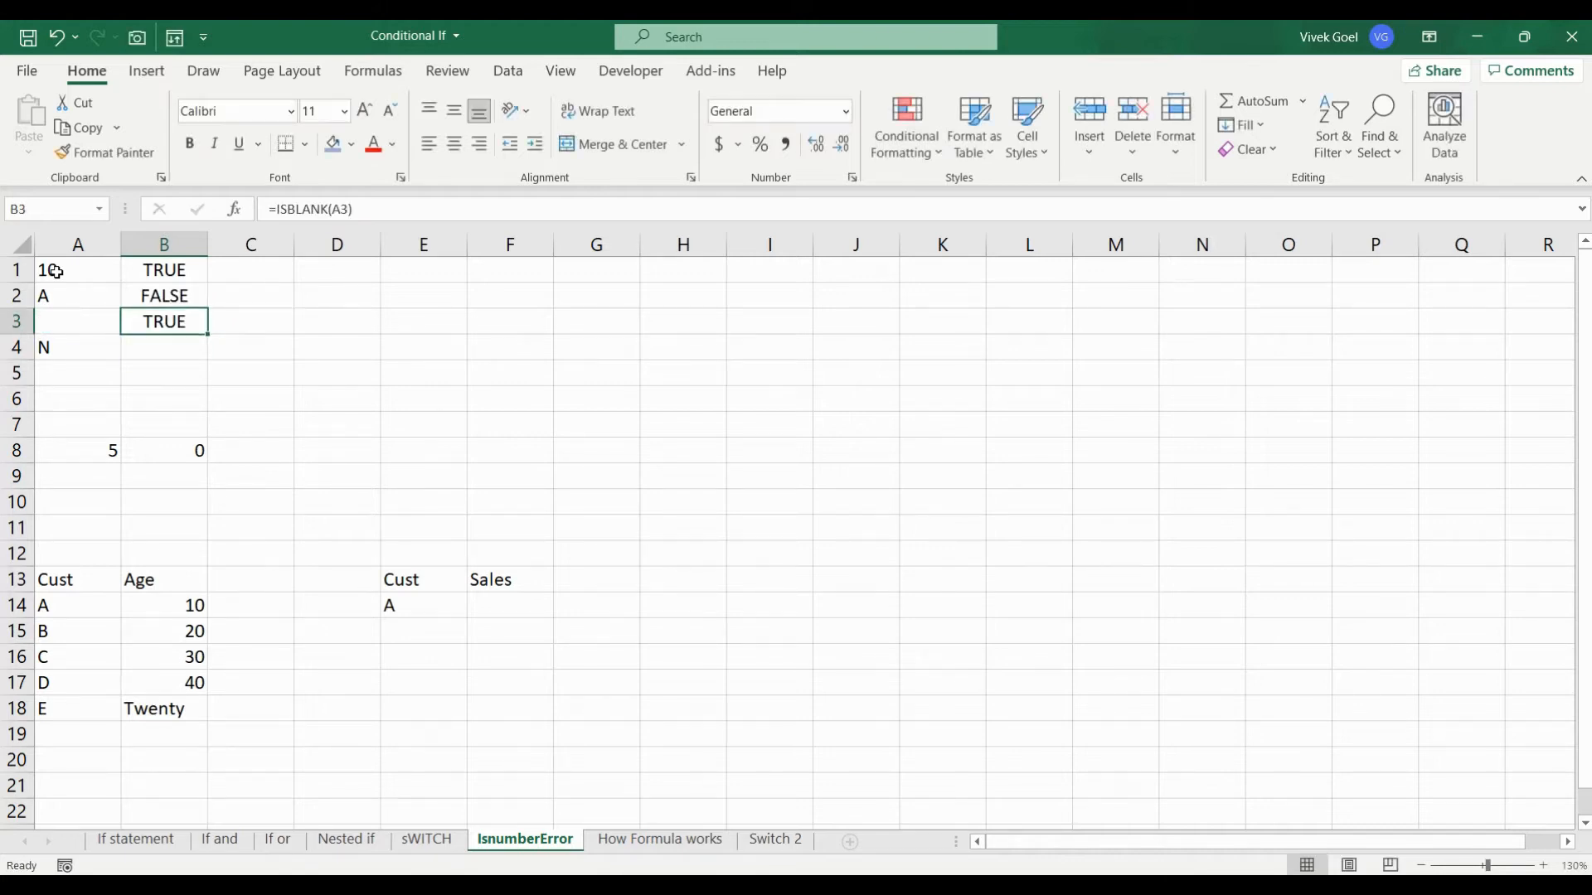
Step: Enter =ISBLANK(A4) in B4 to test whether A4 is empty
key(Down)
text(=i)
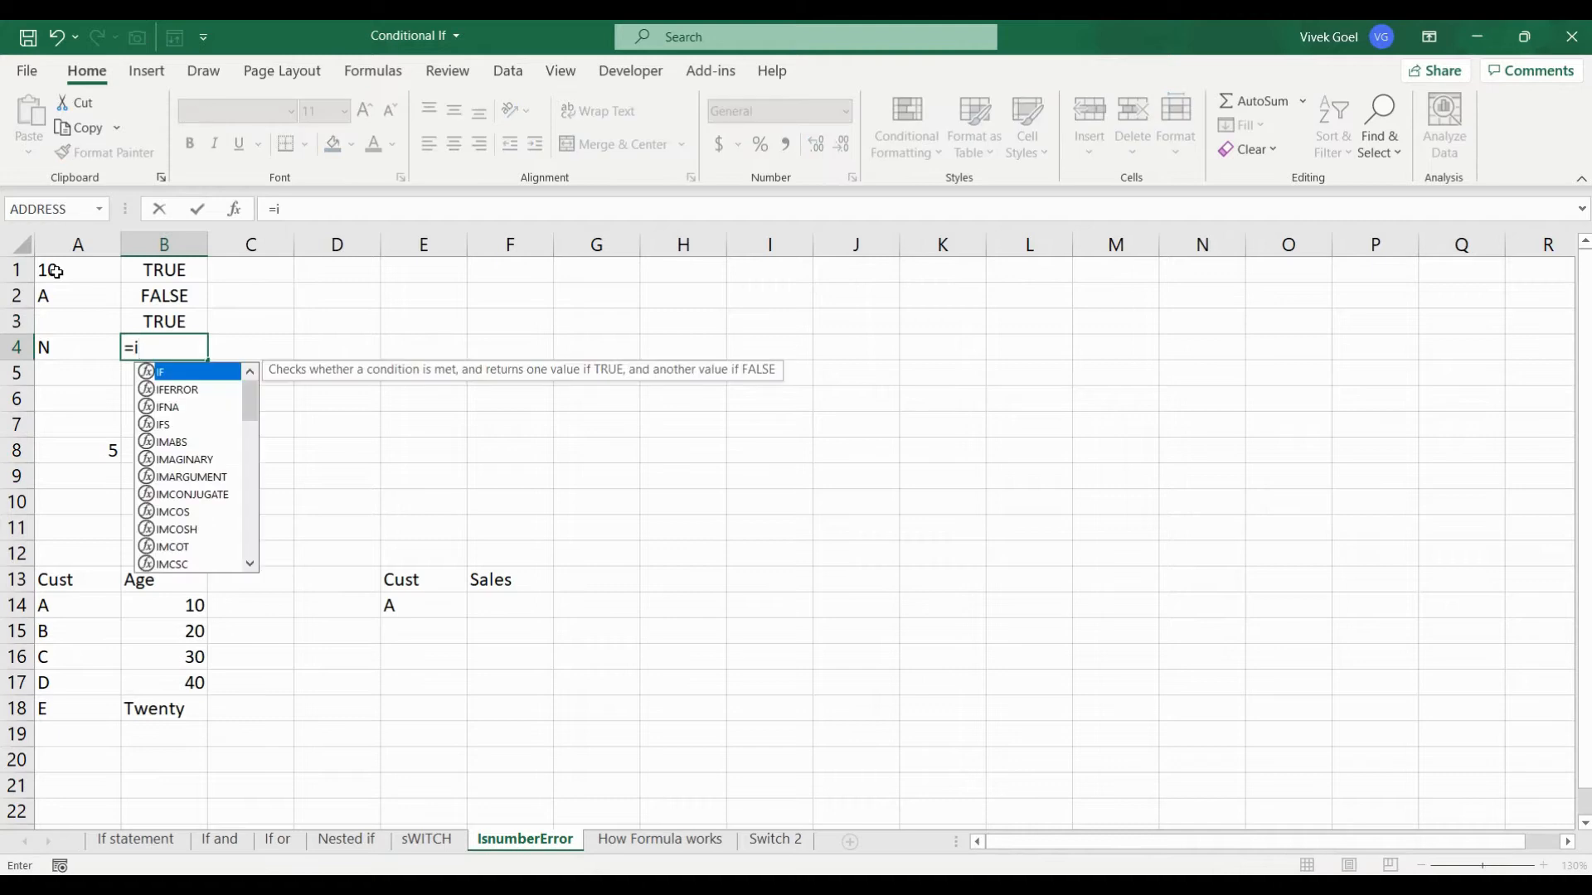
text(sblank()
key(Left)
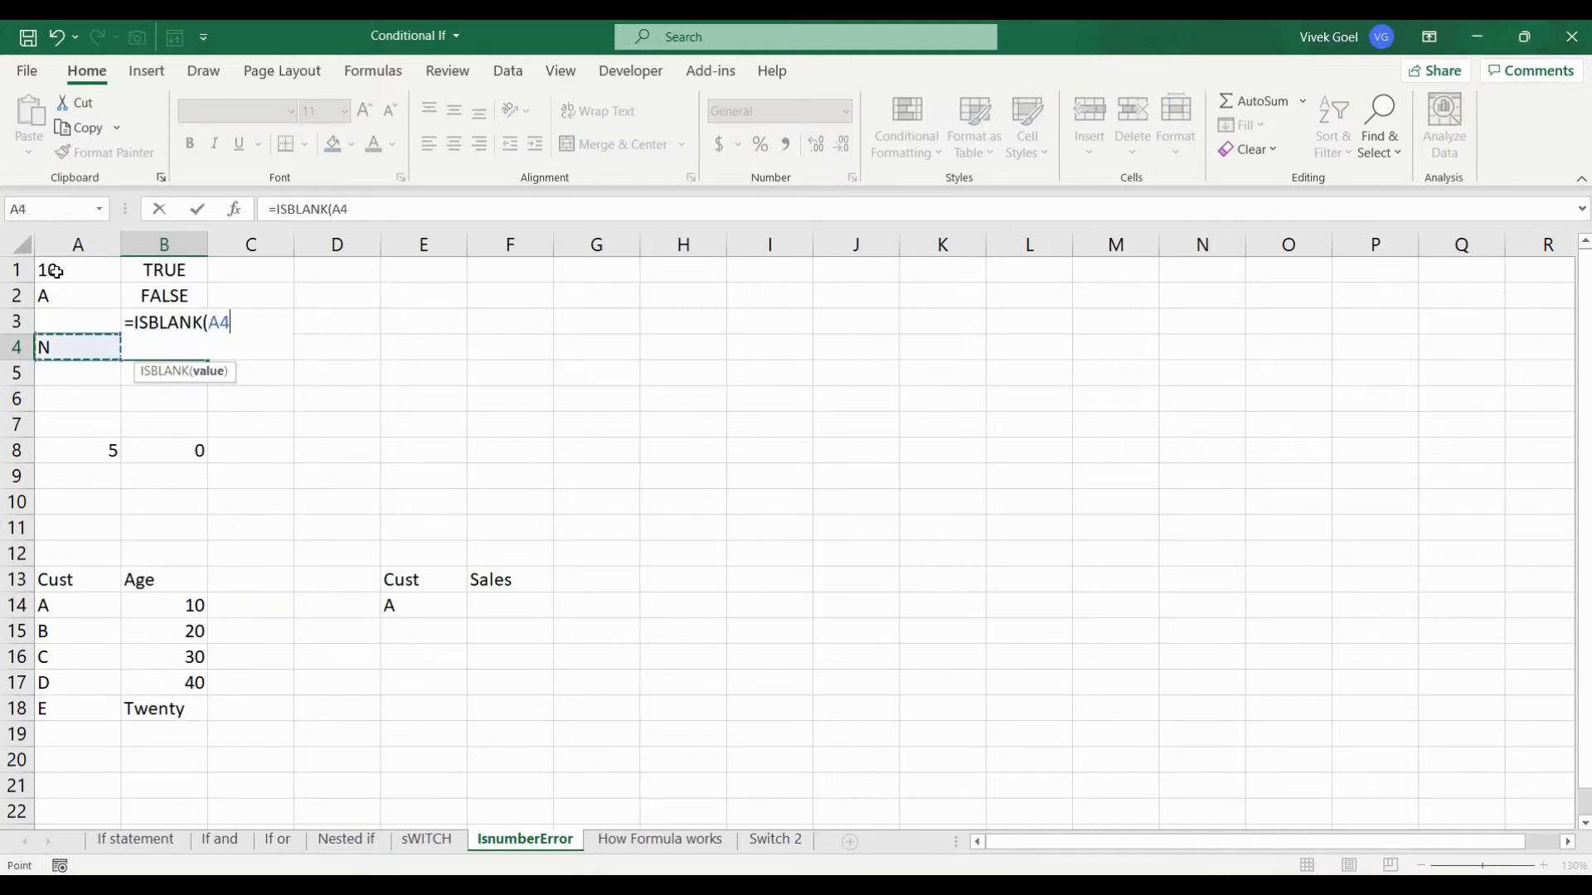
key(Return)
key(Up)
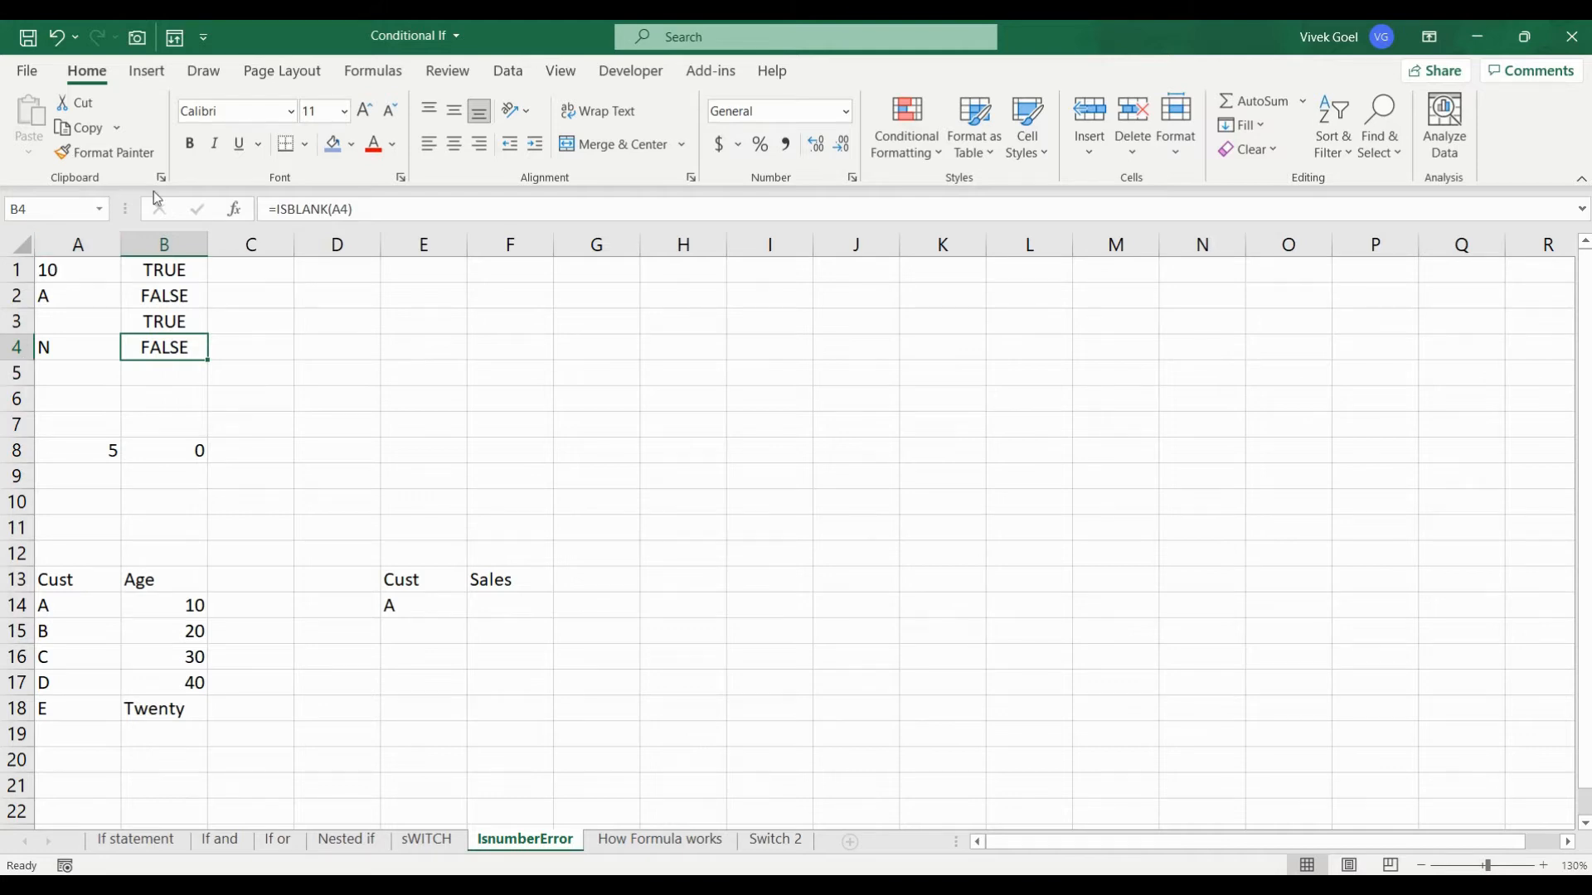
key(Down)
text(=is)
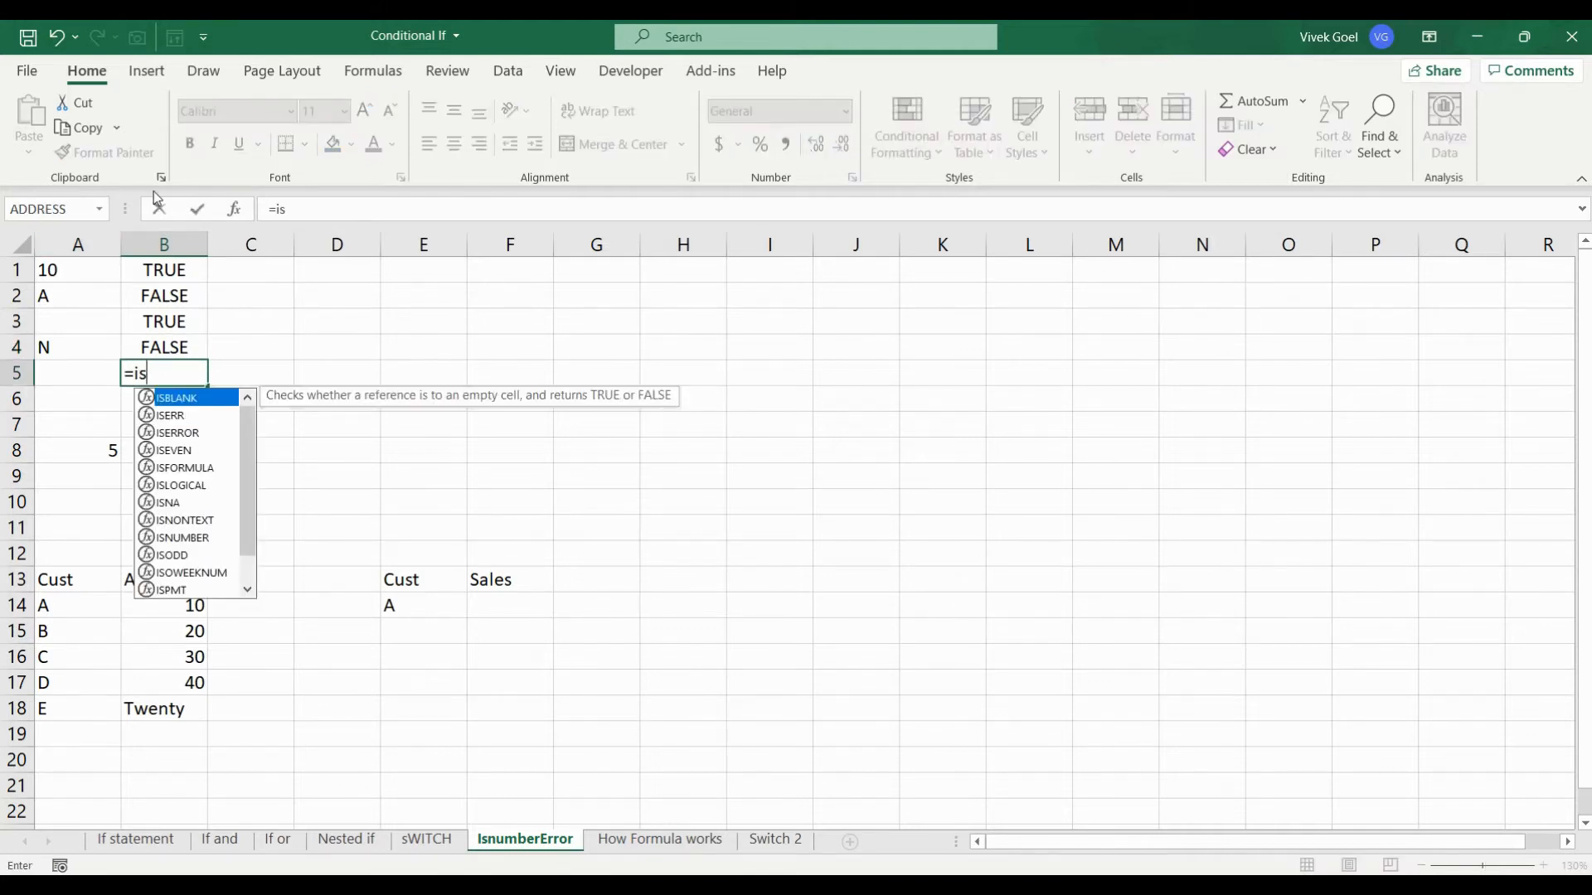
key(Down)
key(Down)
key(Down)
key(Down)
key(Down)
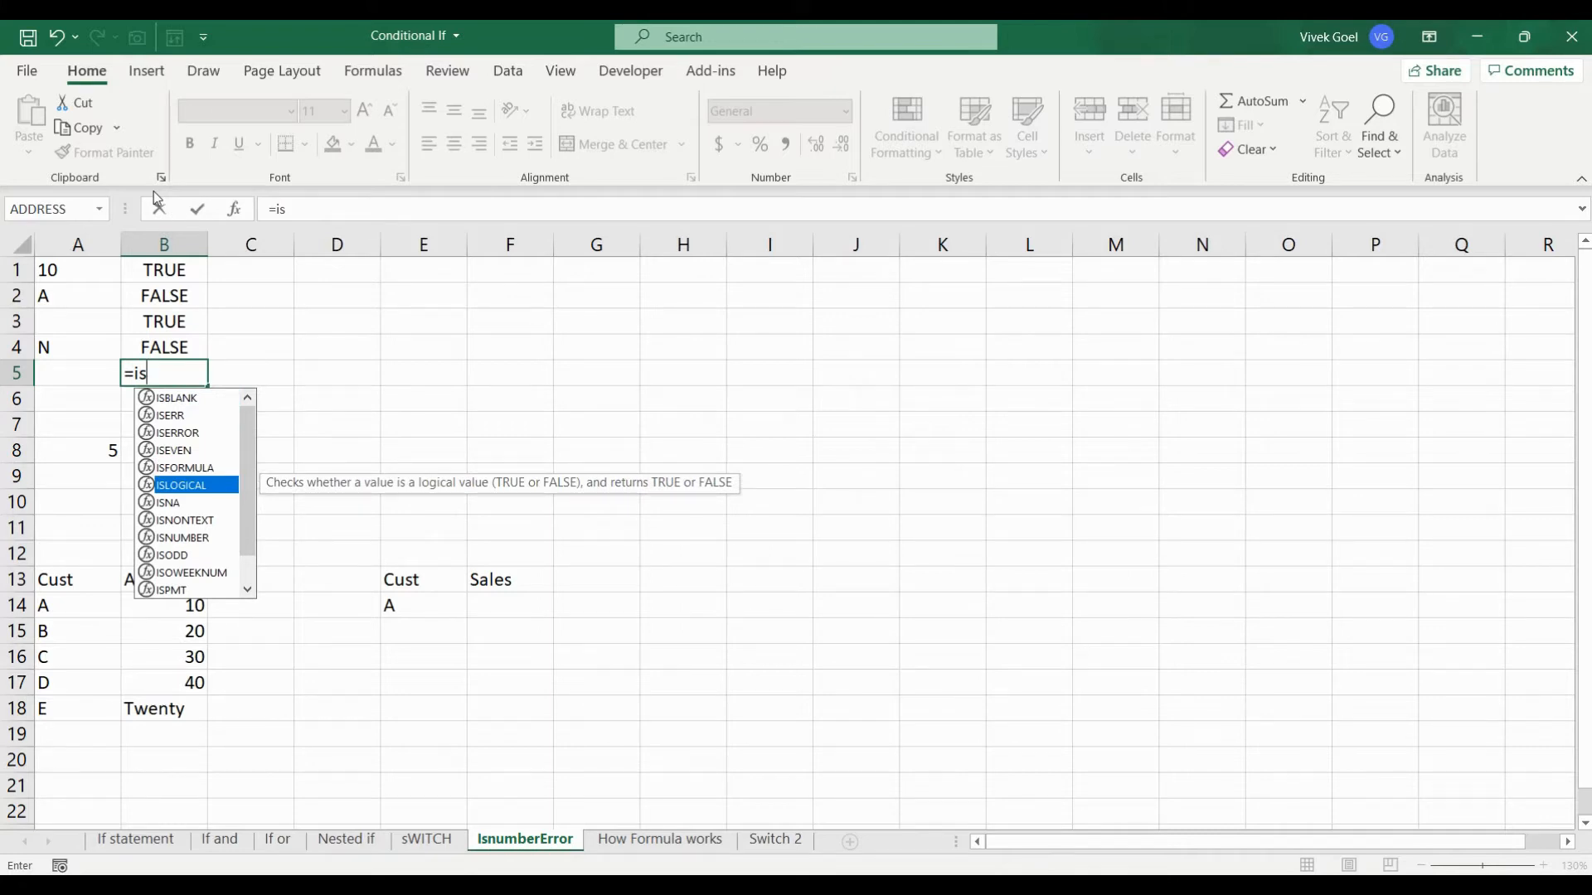
key(Escape)
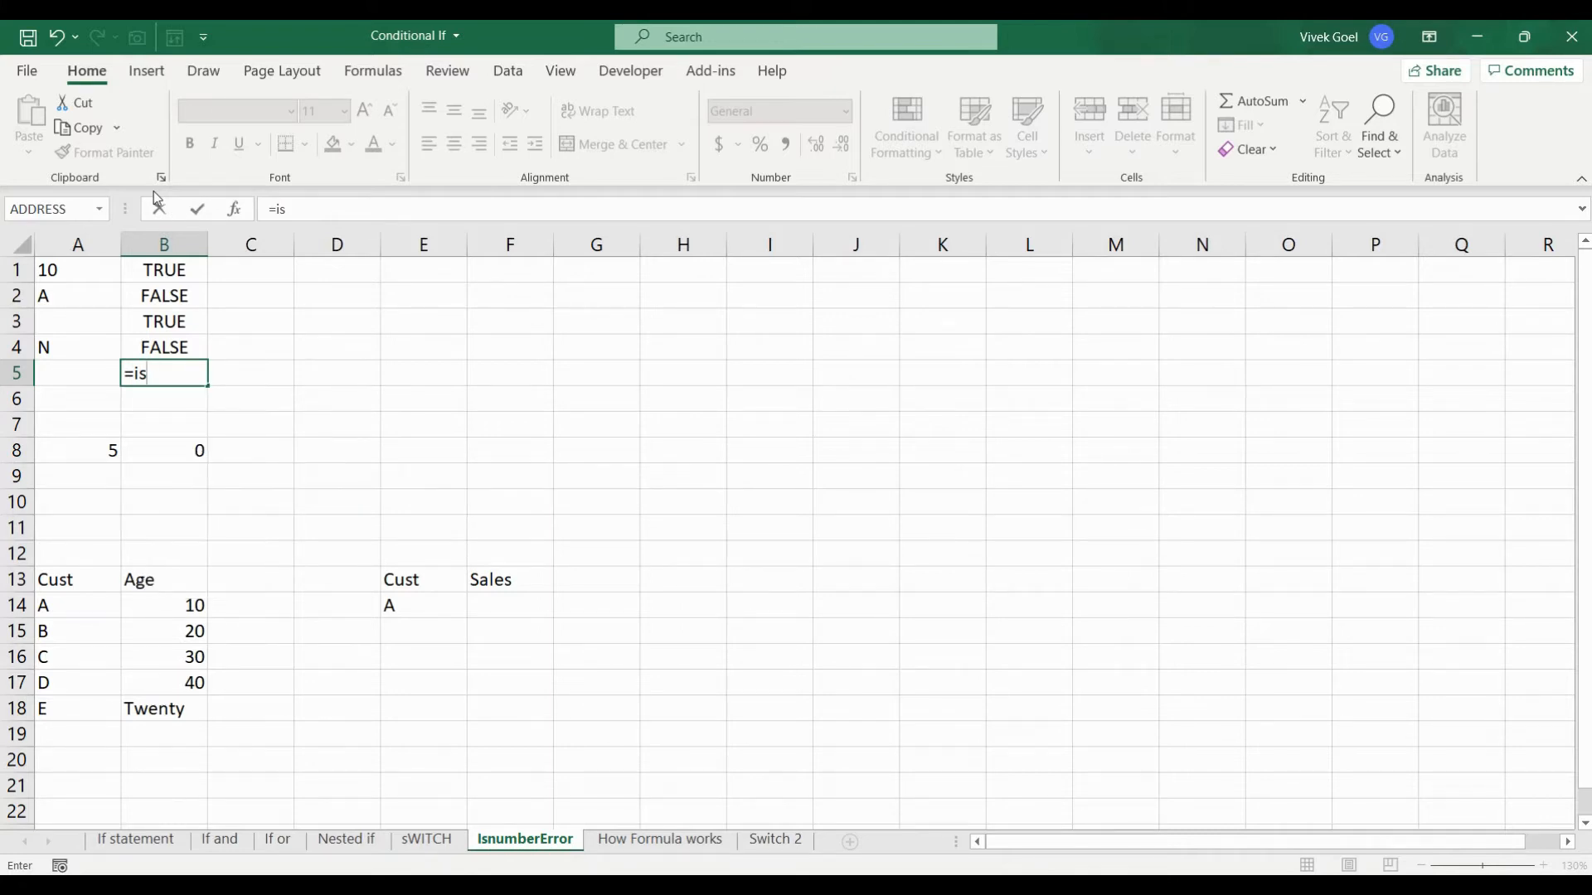
key(Escape)
Step: Examine the Cust and Age table in A13:B18, including the entries in its Age column
key(Down)
key(Down)
key(Down)
key(Down)
key(Down)
key(Down)
key(Down)
key(Down)
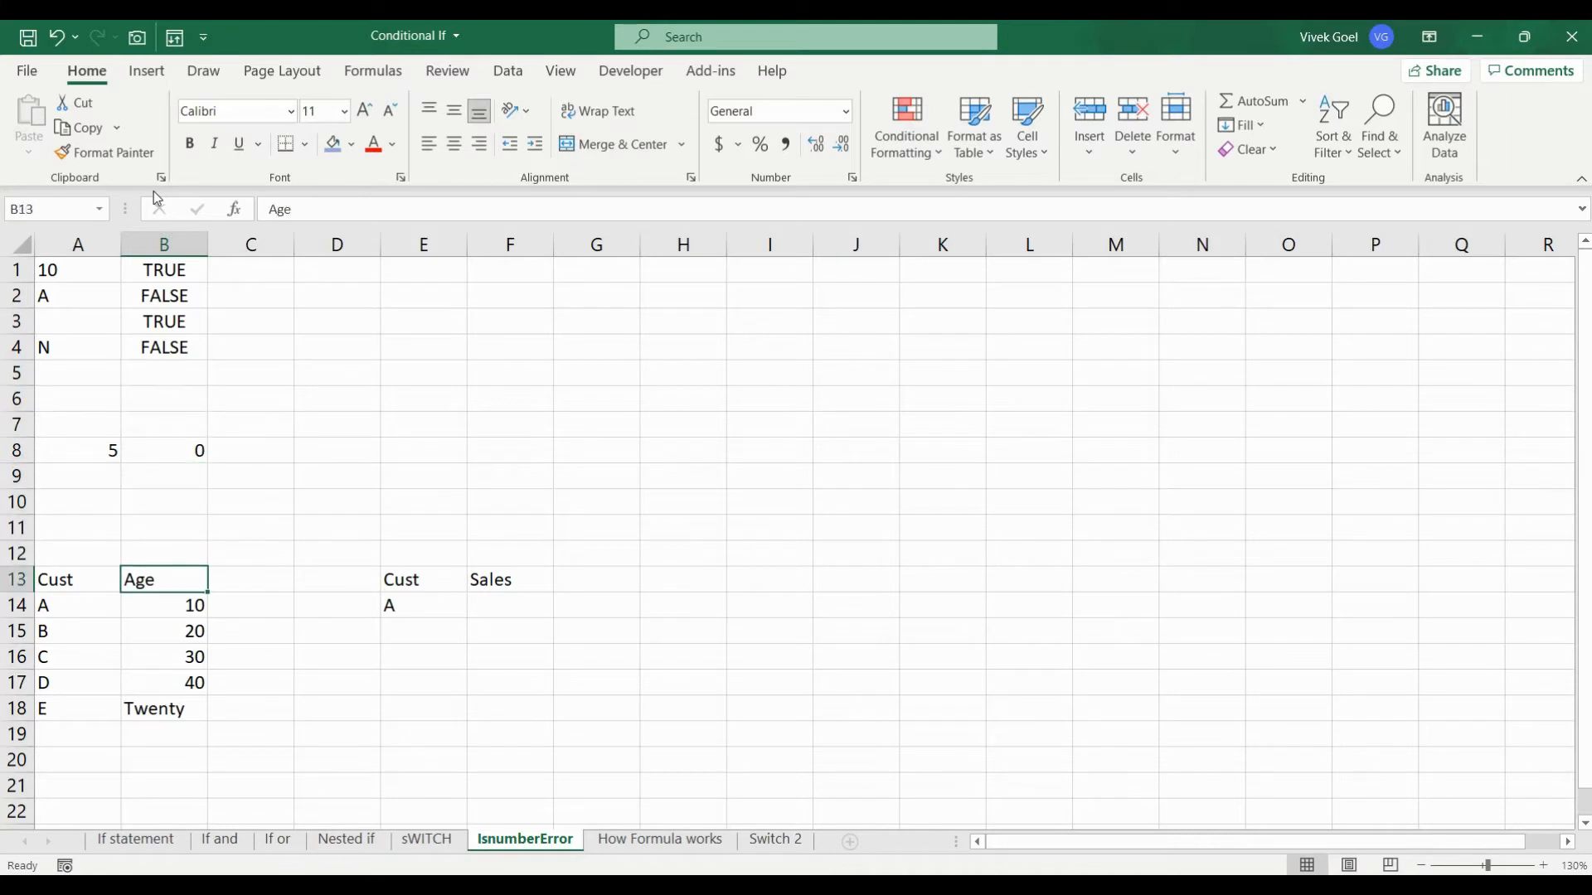
key(Left)
key(Down)
key(Down)
key(Up)
key(Up)
key(shift+Right)
key(shift+Down)
key(shift+Down)
key(shift+Down)
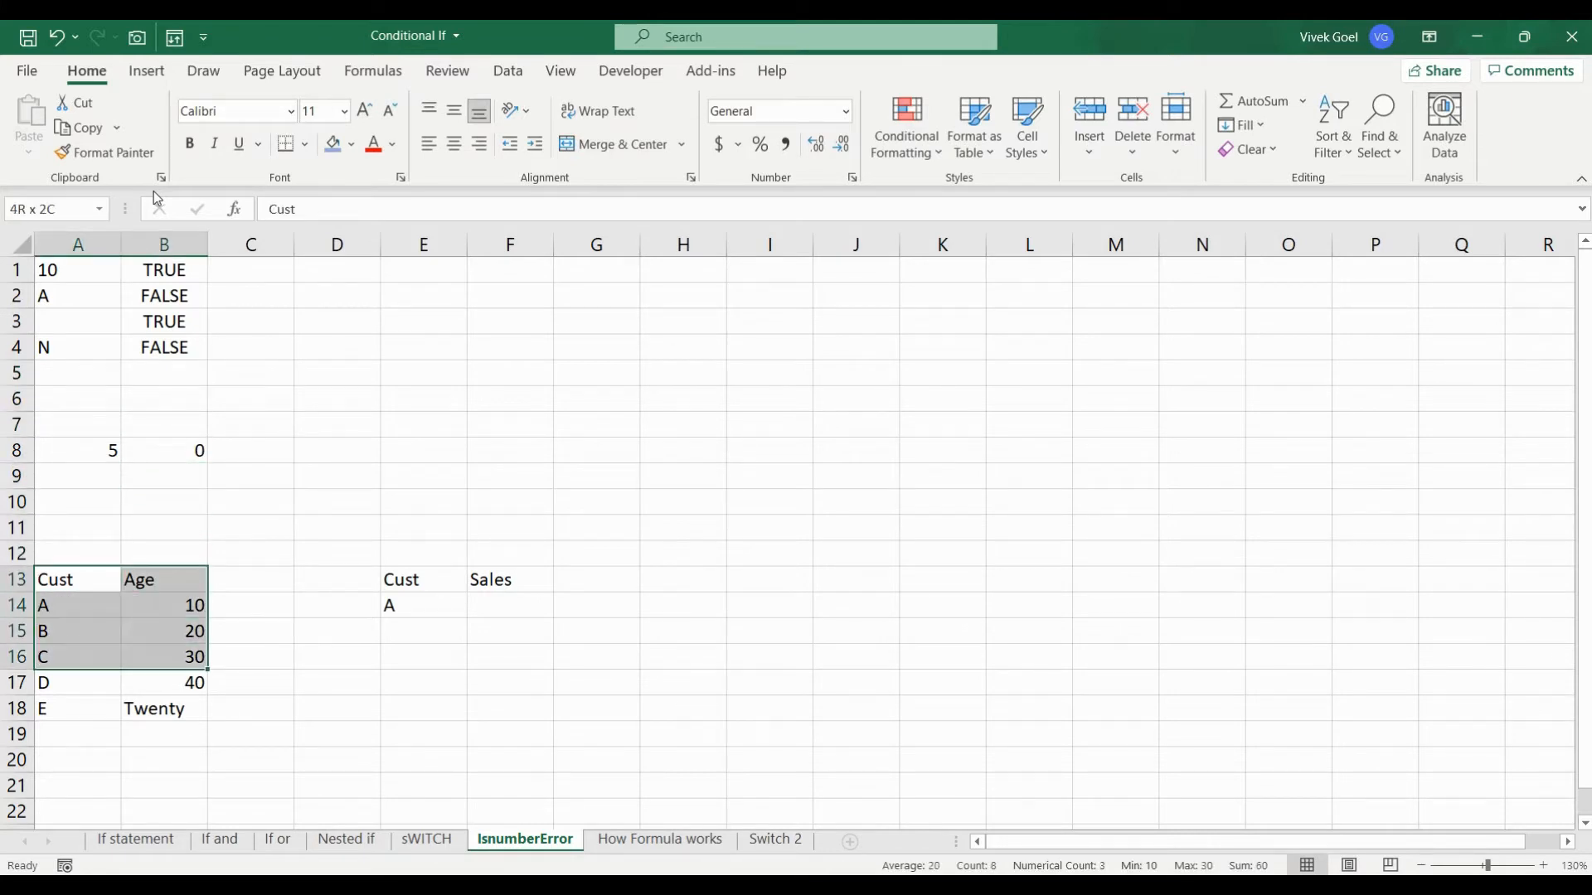
key(shift+Down)
key(shift+Down)
key(shift+Down)
key(shift+Up)
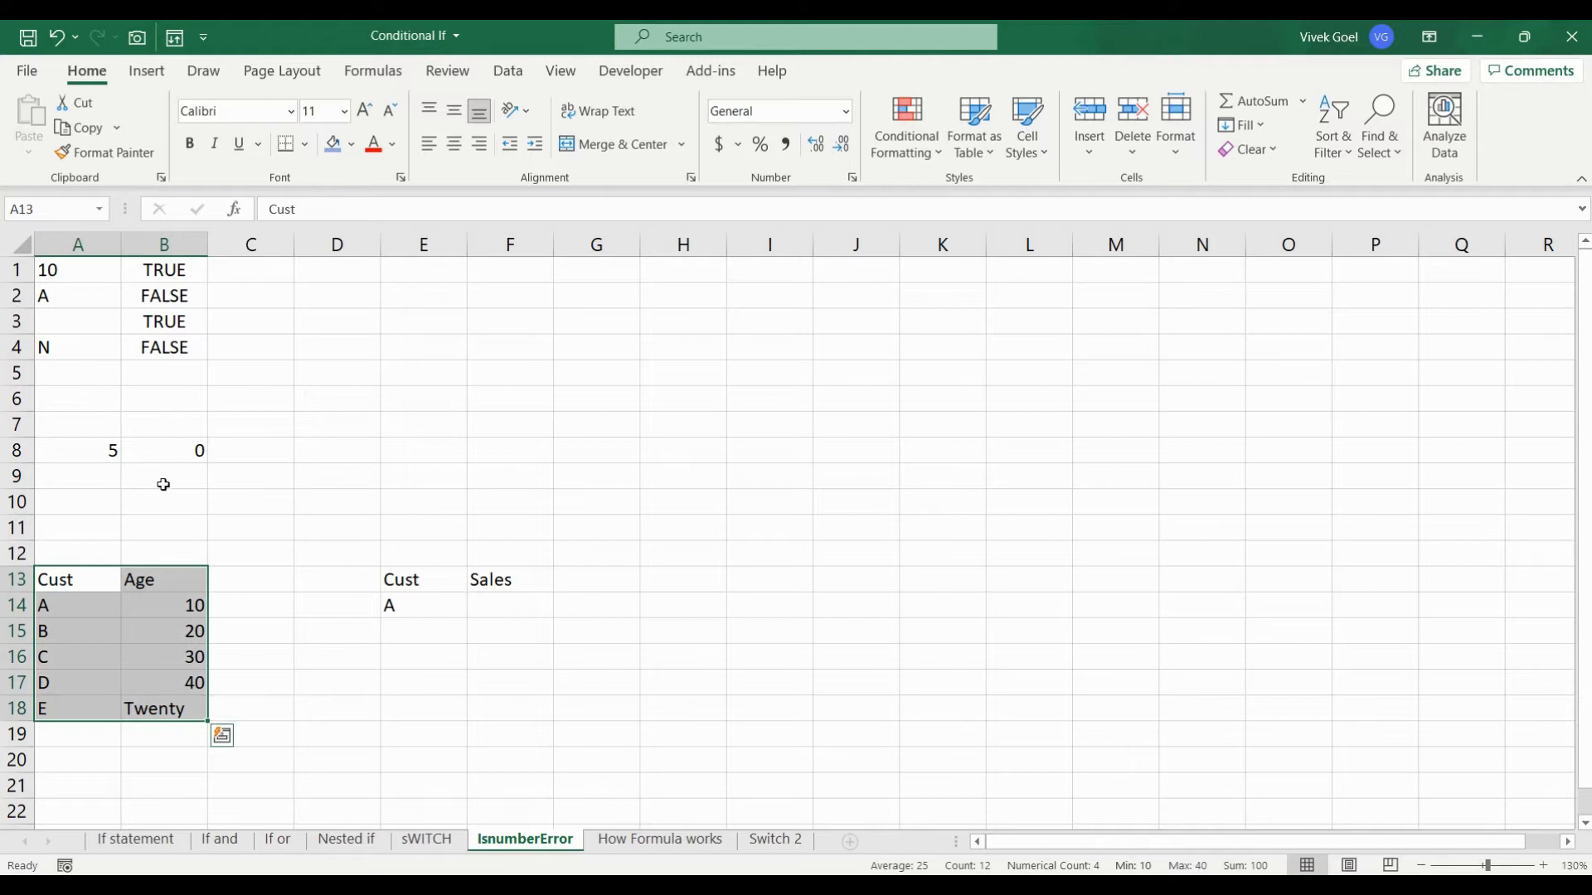
drag(166, 577, 170, 583)
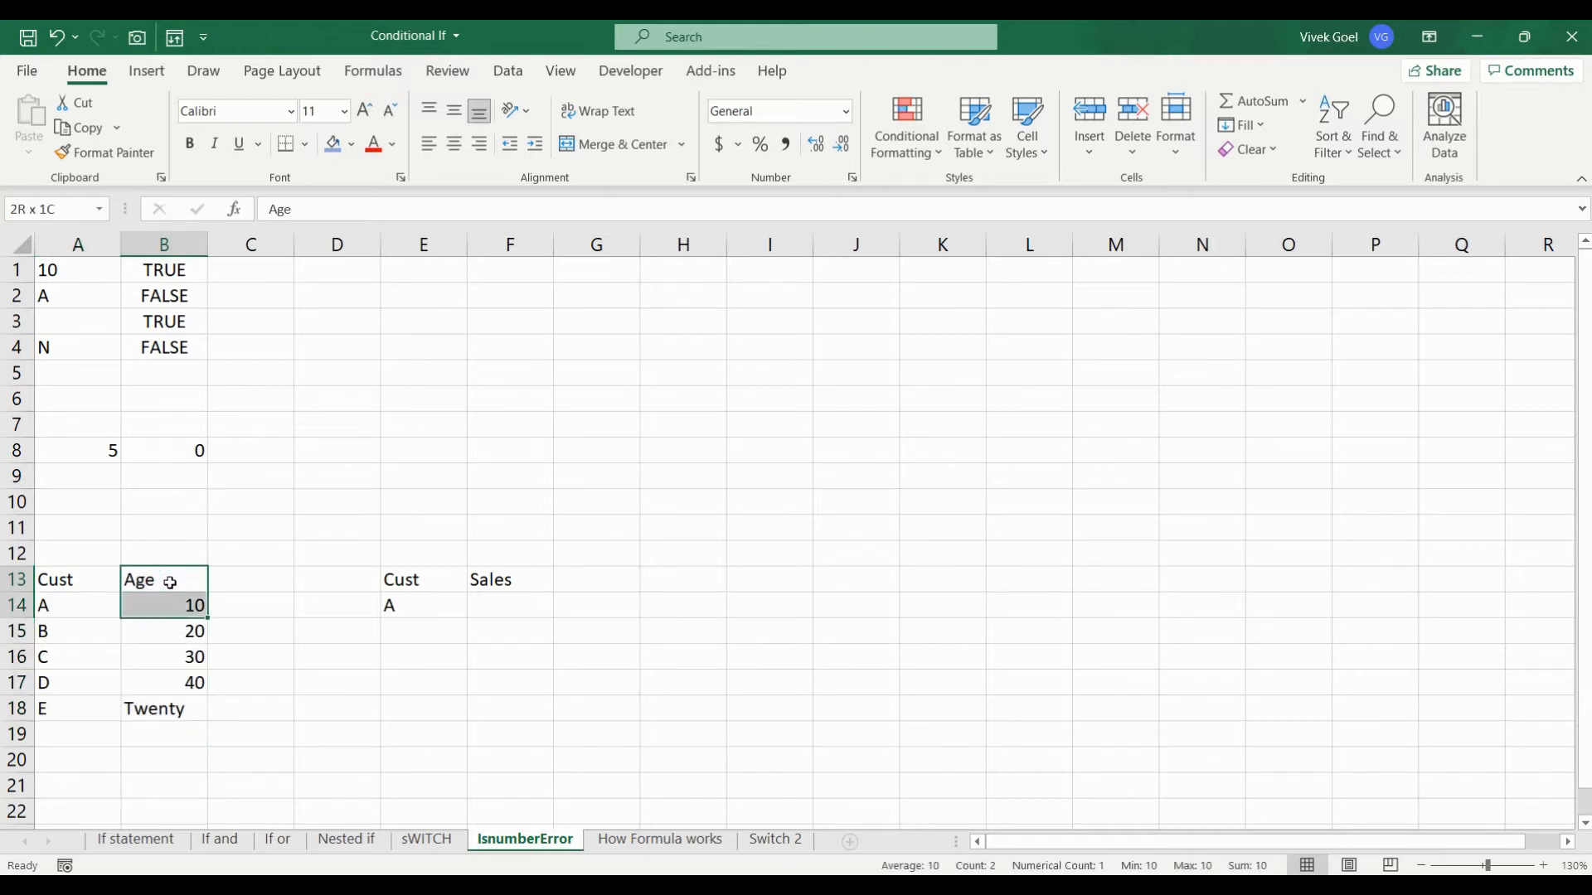
key(shift+Down)
key(shift+Down)
key(shift+Down)
key(shift+Down)
Step: Test the first age with =ISNUMBER(B14) in C14 and fill the formula down to C18
key(Up)
key(Down)
key(Right)
key(Down)
text(=isn)
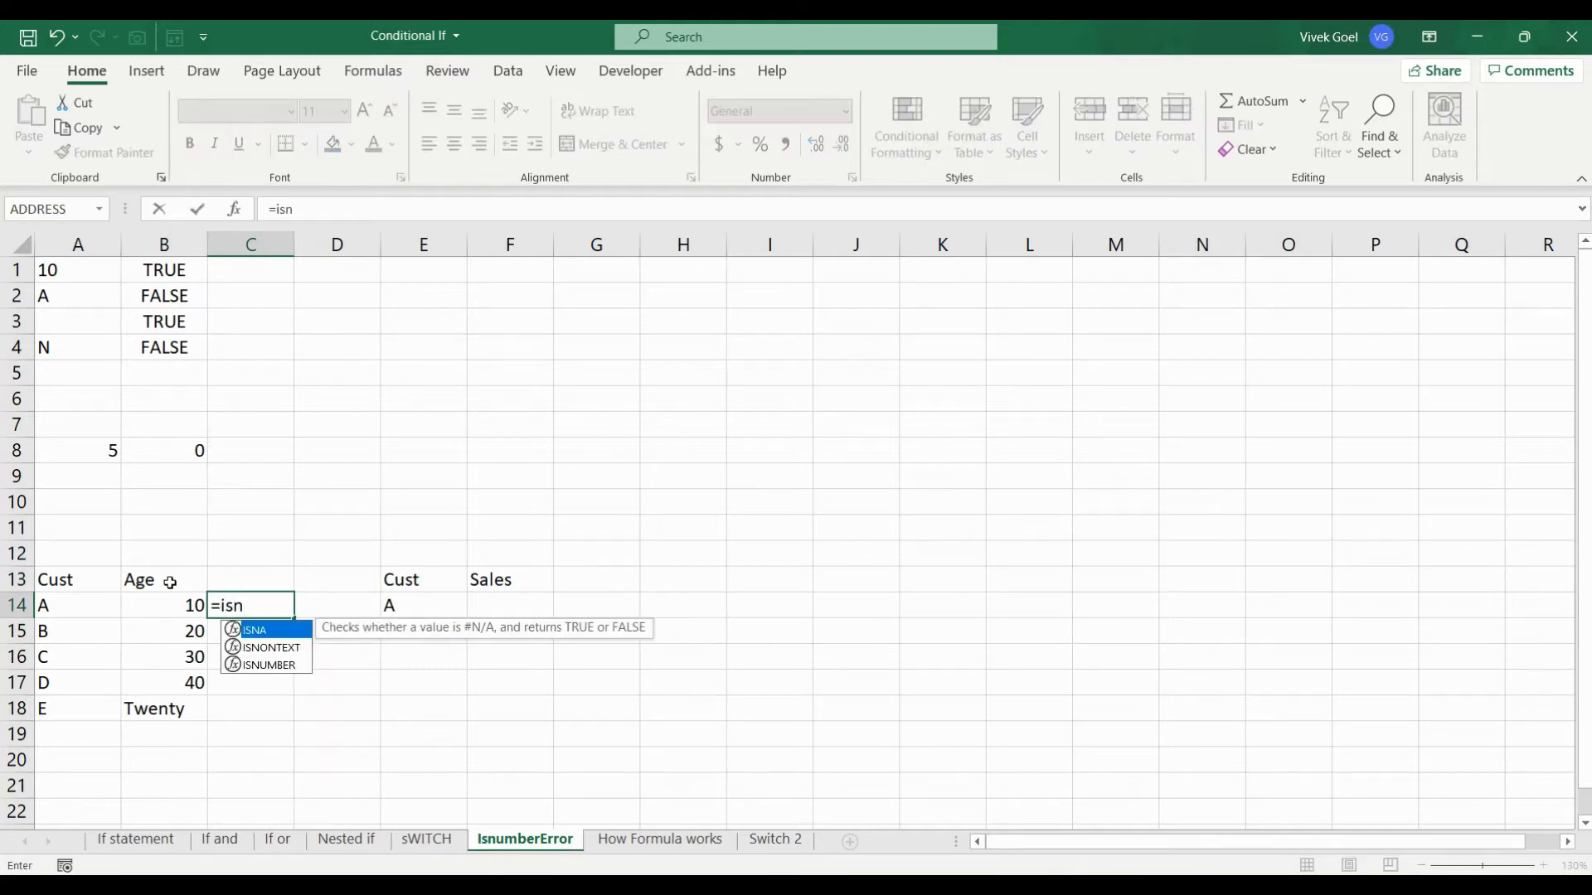
key(Down)
key(Down)
key(Tab)
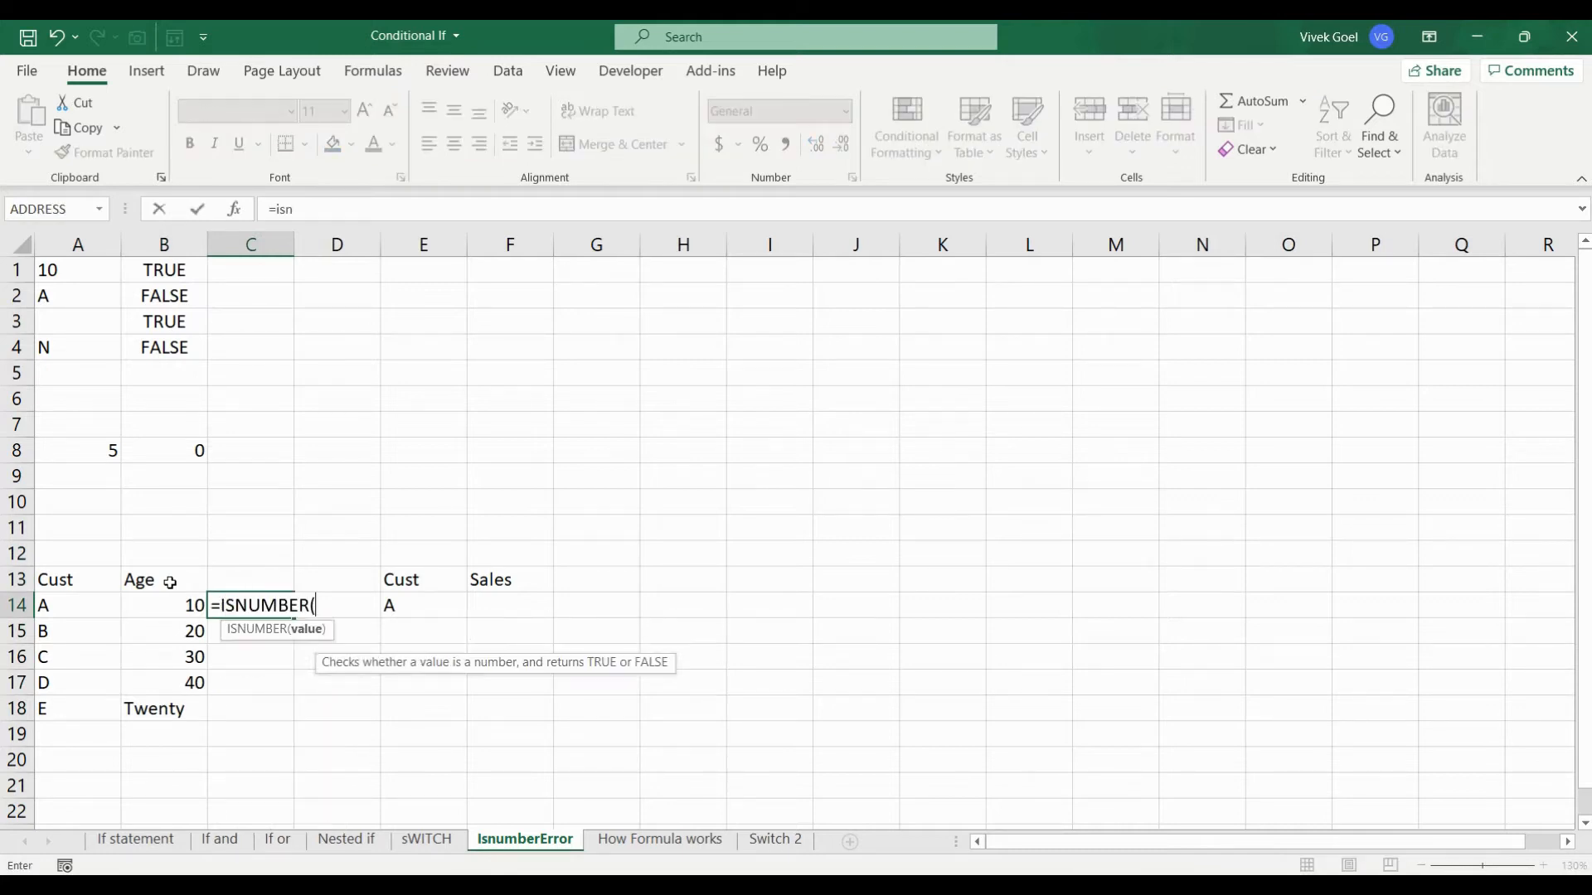
key(Left)
text())
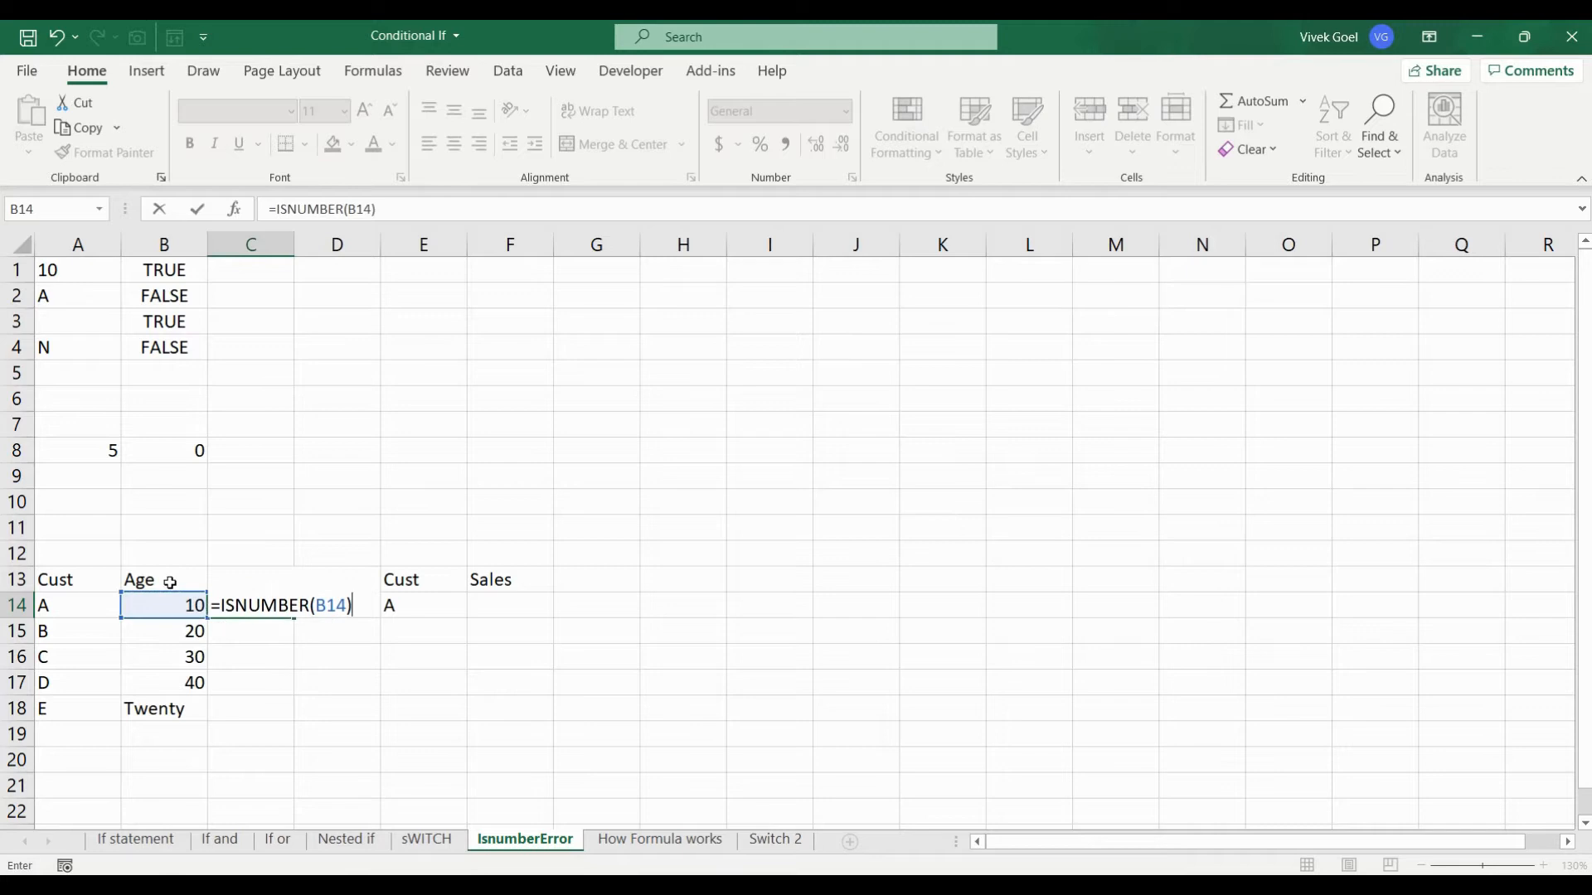
key(Return)
key(Up)
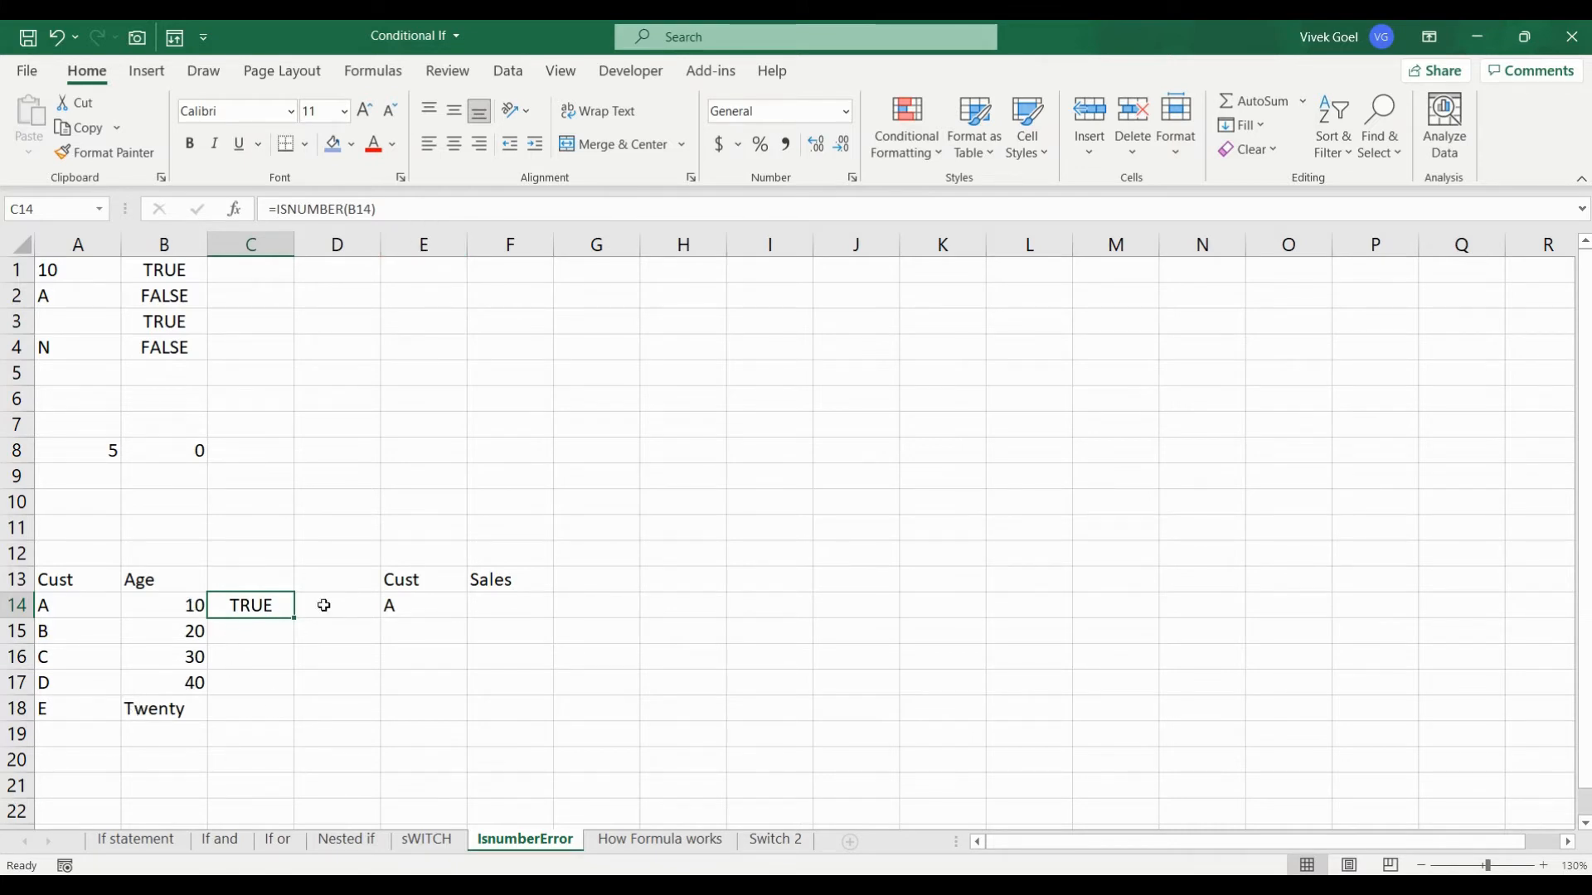
double_click(296, 618)
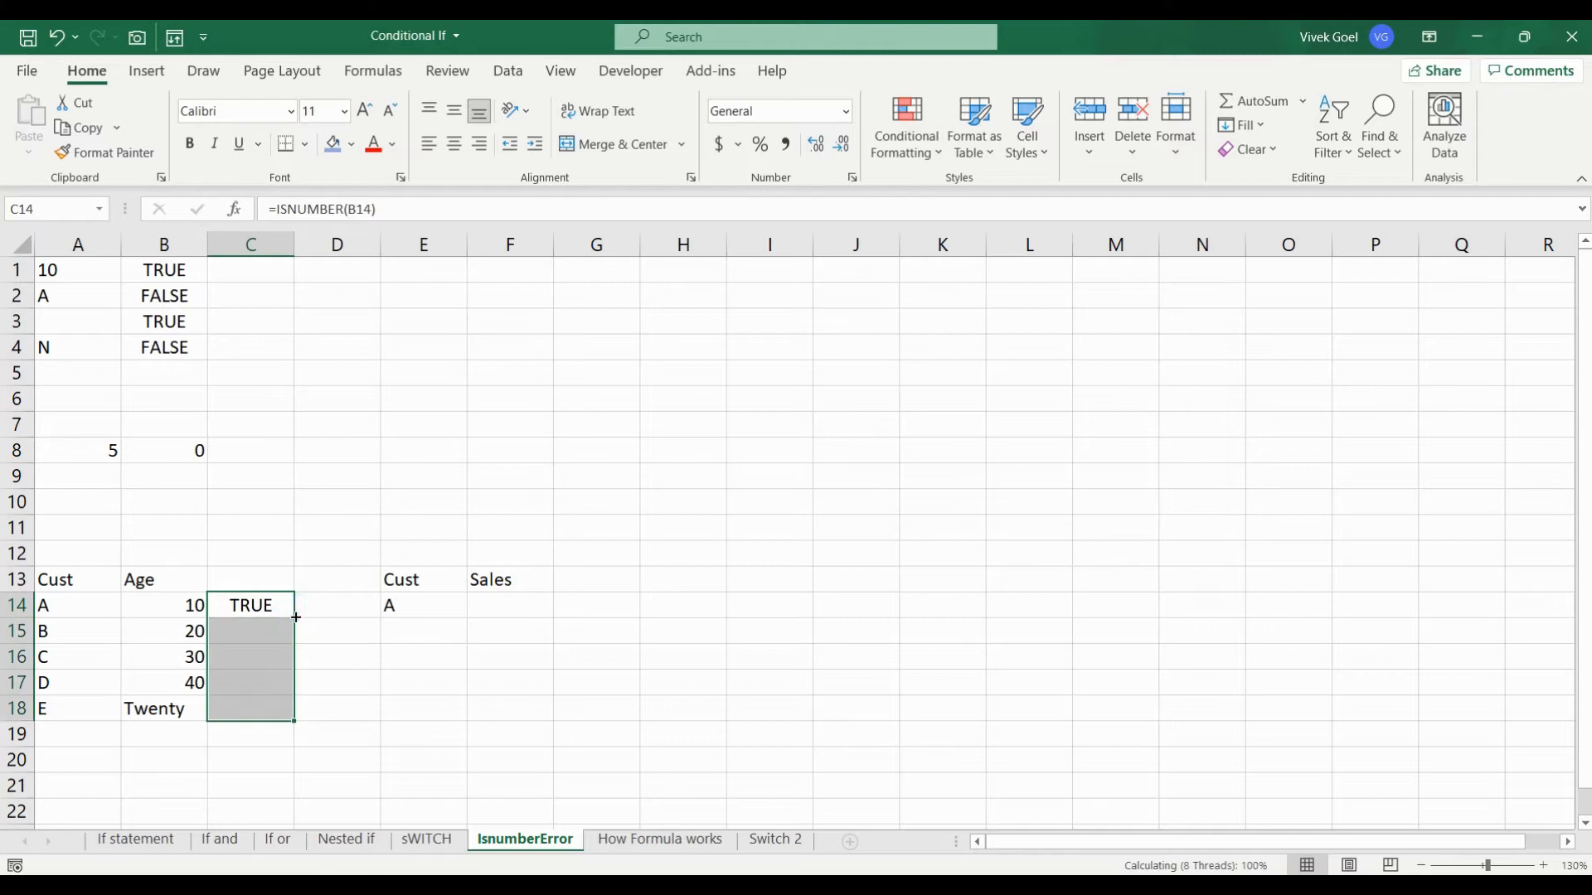
Step: Replace customer E's age in B18 with the symbol @
click(141, 711)
key(Right)
key(Left)
key(Right)
key(Left)
key(Right)
key(Left)
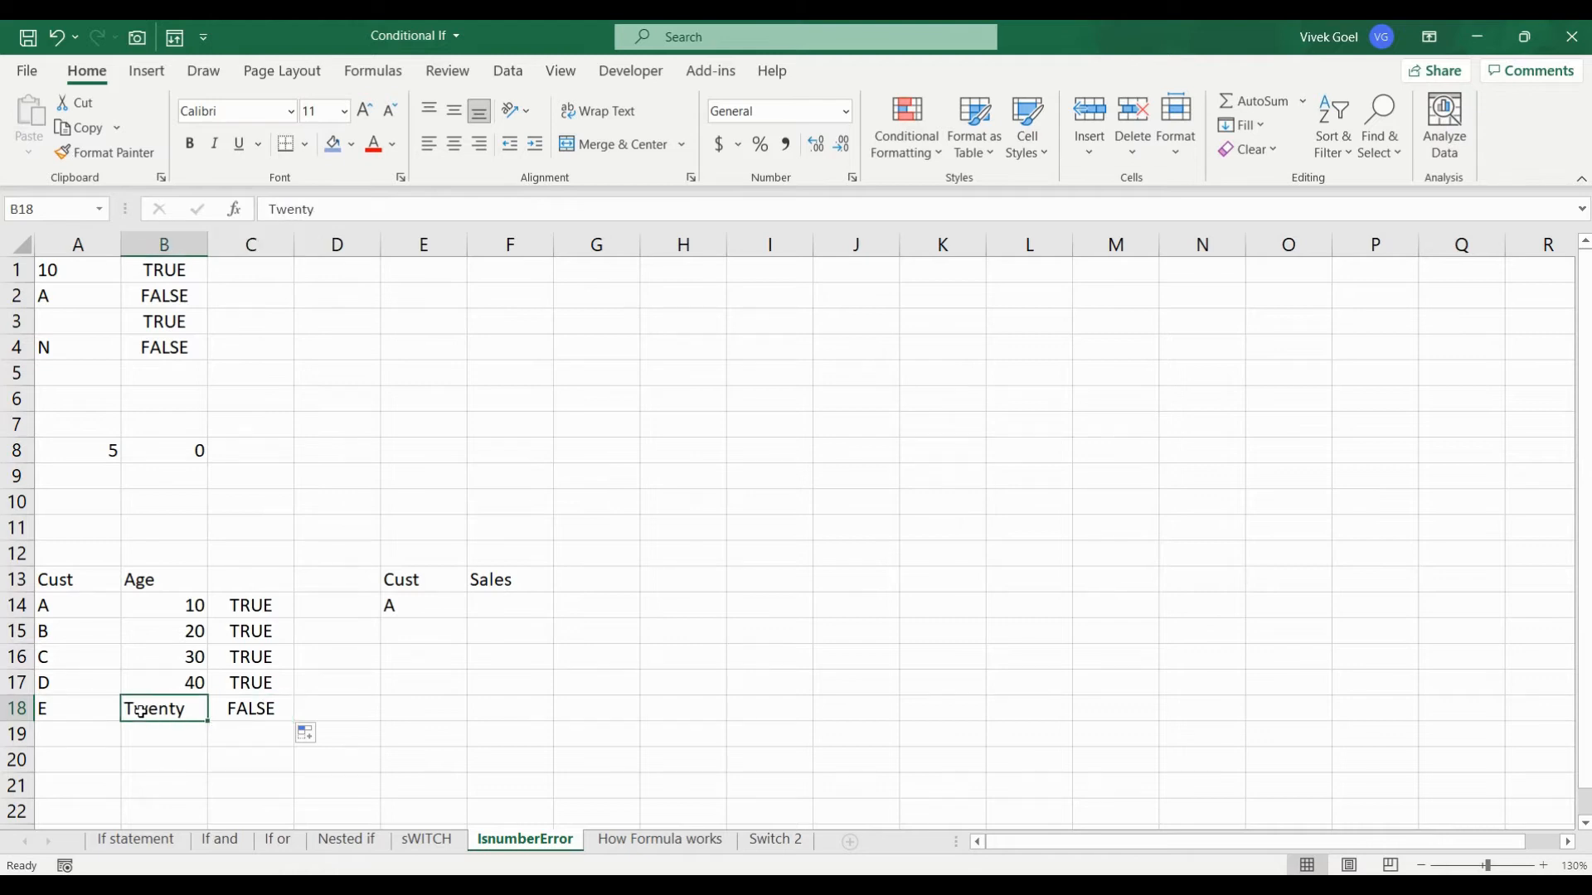
key(F2)
key(BackSpace)
key(BackSpace)
key(BackSpace)
key(BackSpace)
key(BackSpace)
key(BackSpace)
key(Return)
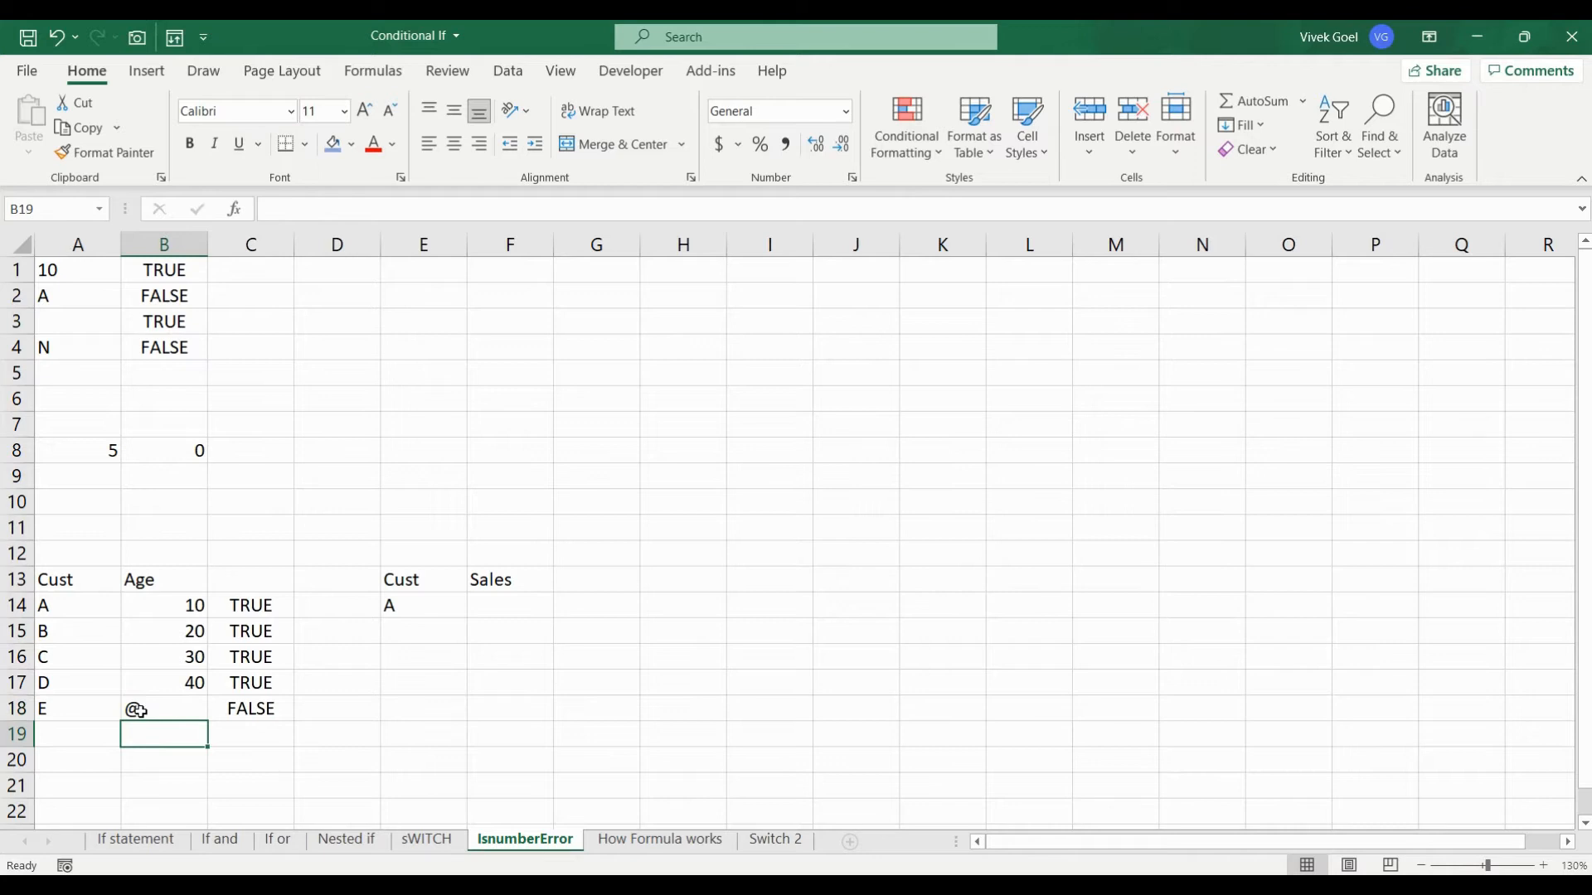
Step: Enter =A8/B8 in C8 to divide A8 by B8
key(Up)
key(Up)
key(Up)
key(Up)
key(Up)
key(Up)
key(Up)
key(Up)
key(Up)
key(Up)
key(Up)
key(Right)
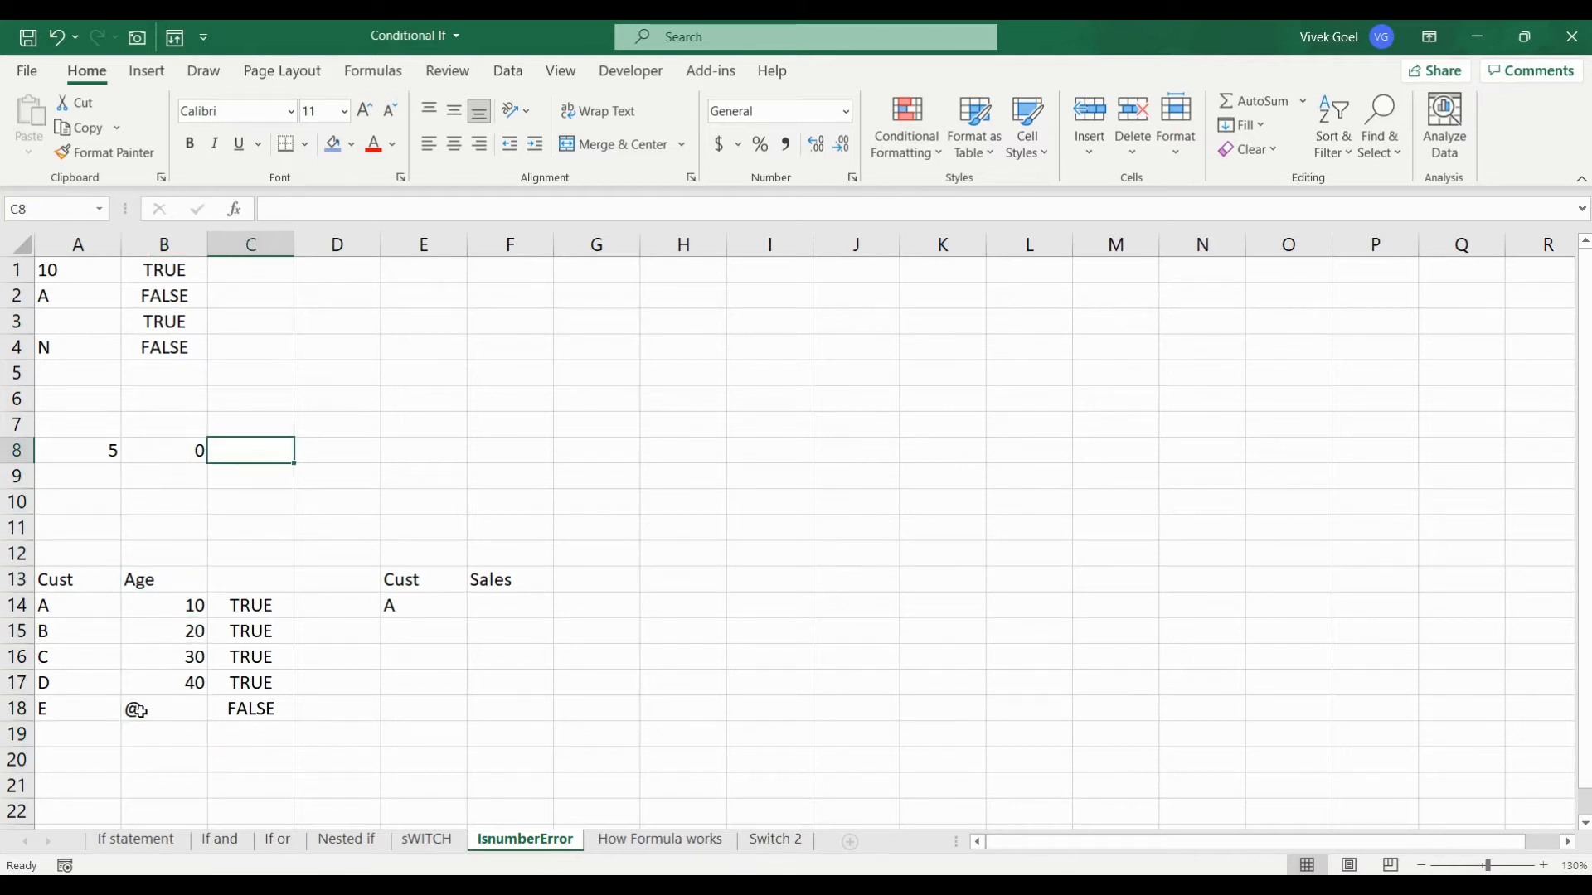
text(=)
key(Left)
key(Left)
text(/)
key(Left)
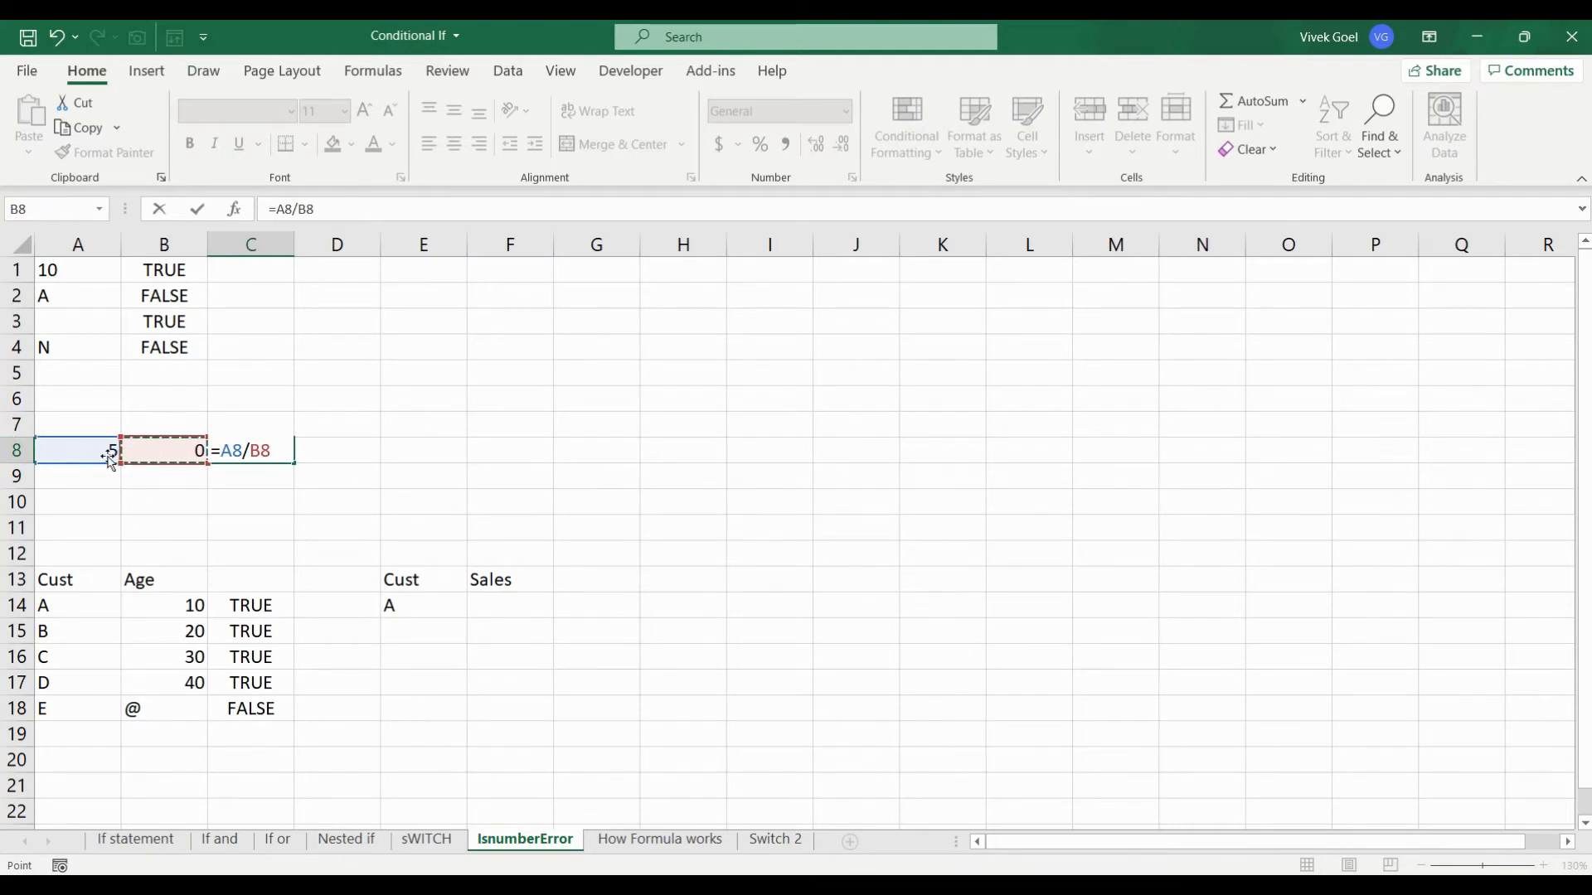
key(Return)
click(231, 455)
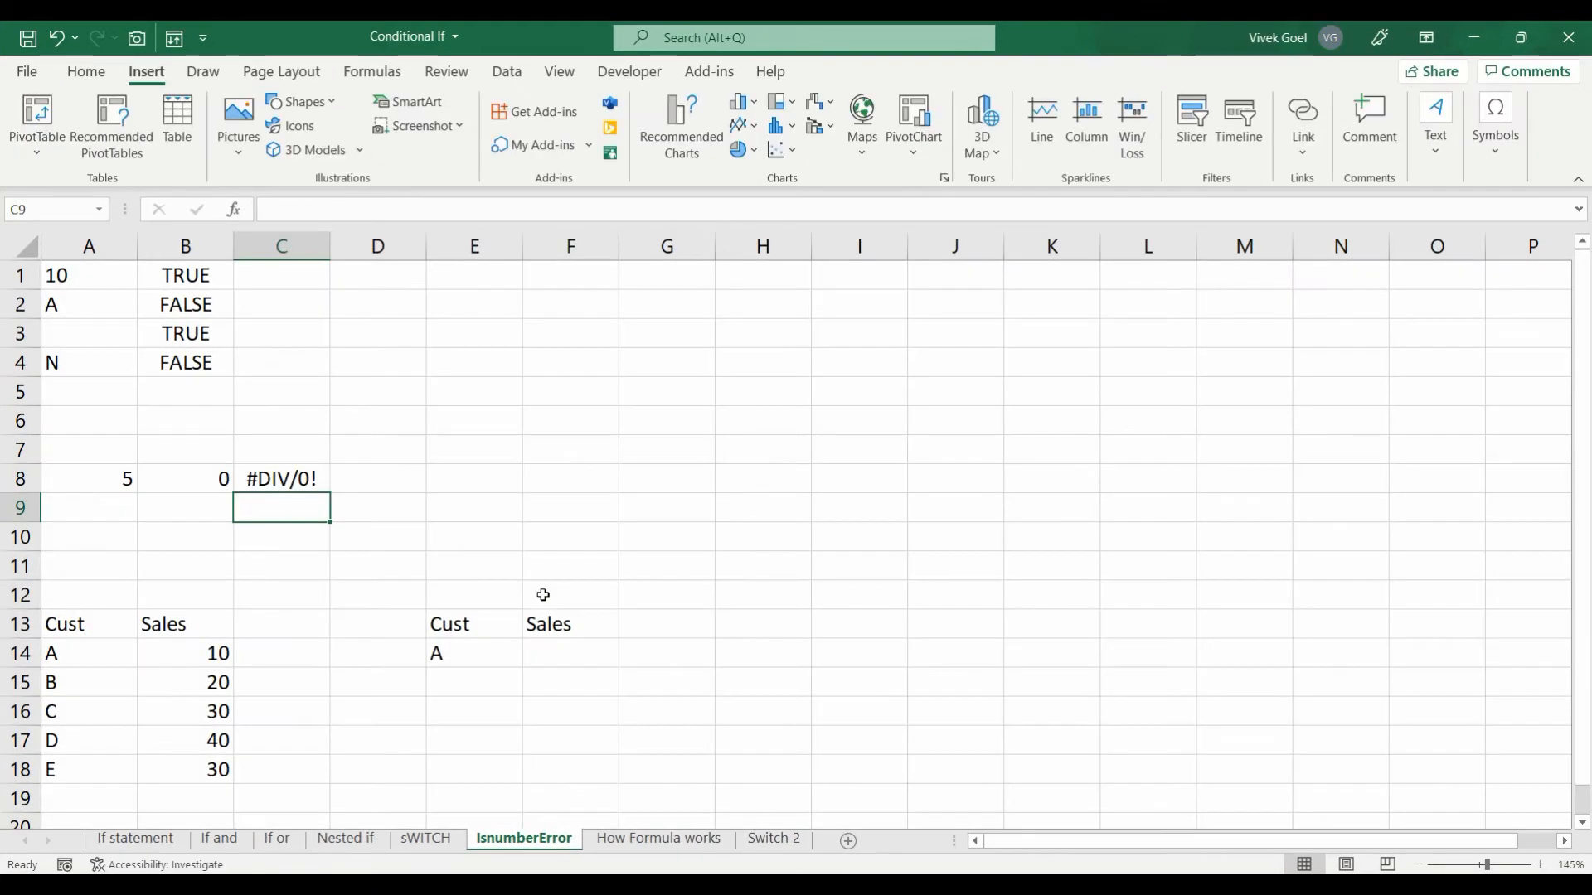
Step: Enter =ISERROR(A8/B8) in C9 to test whether the division returns an error
text(=)
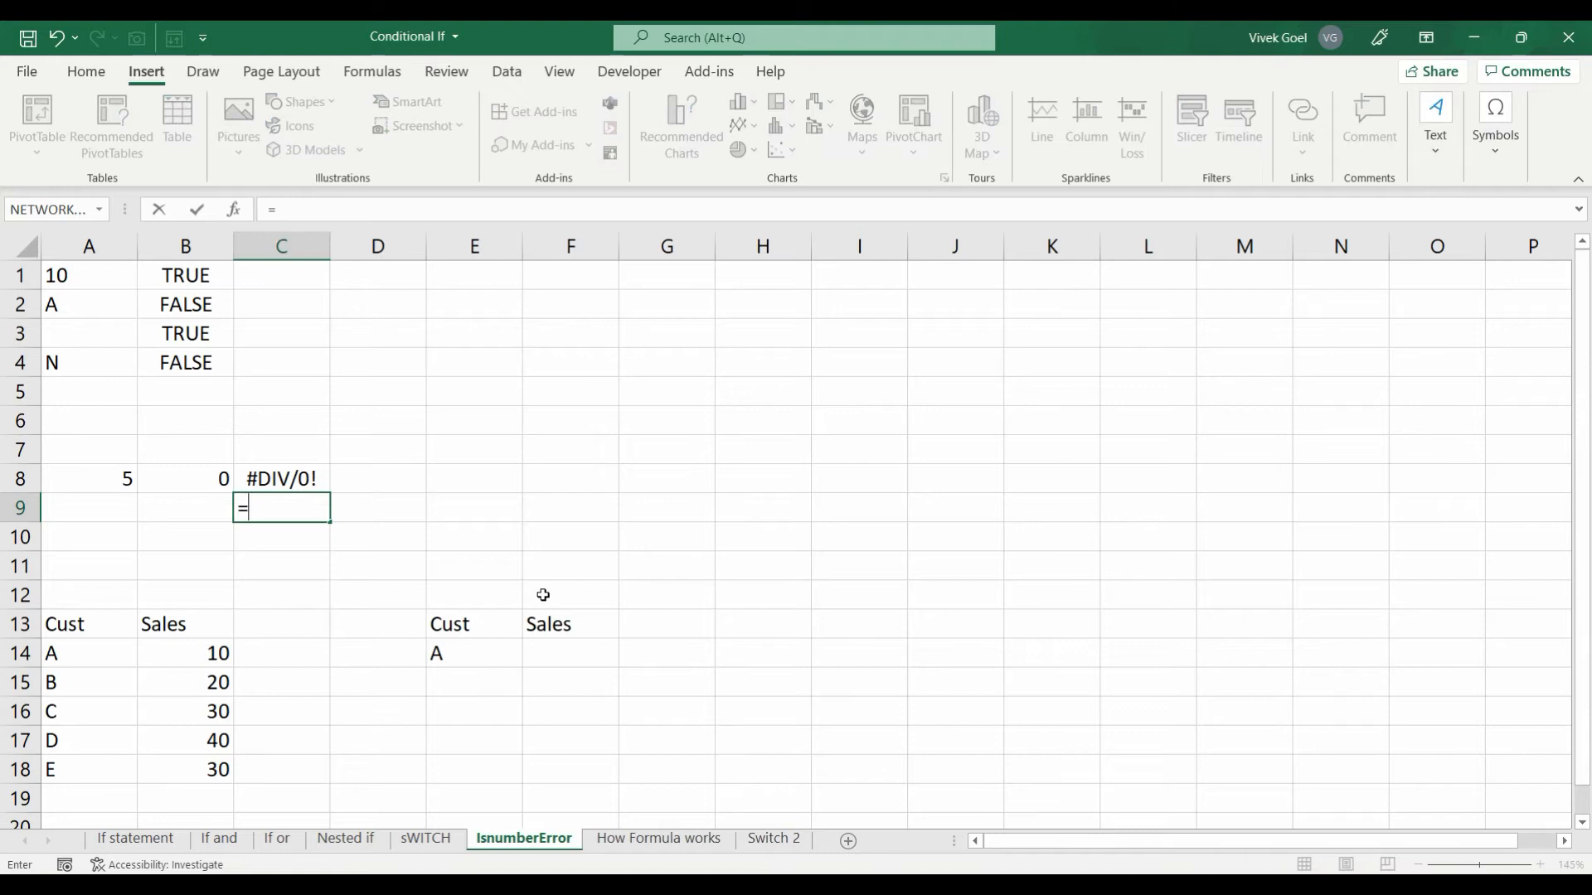
text(ise)
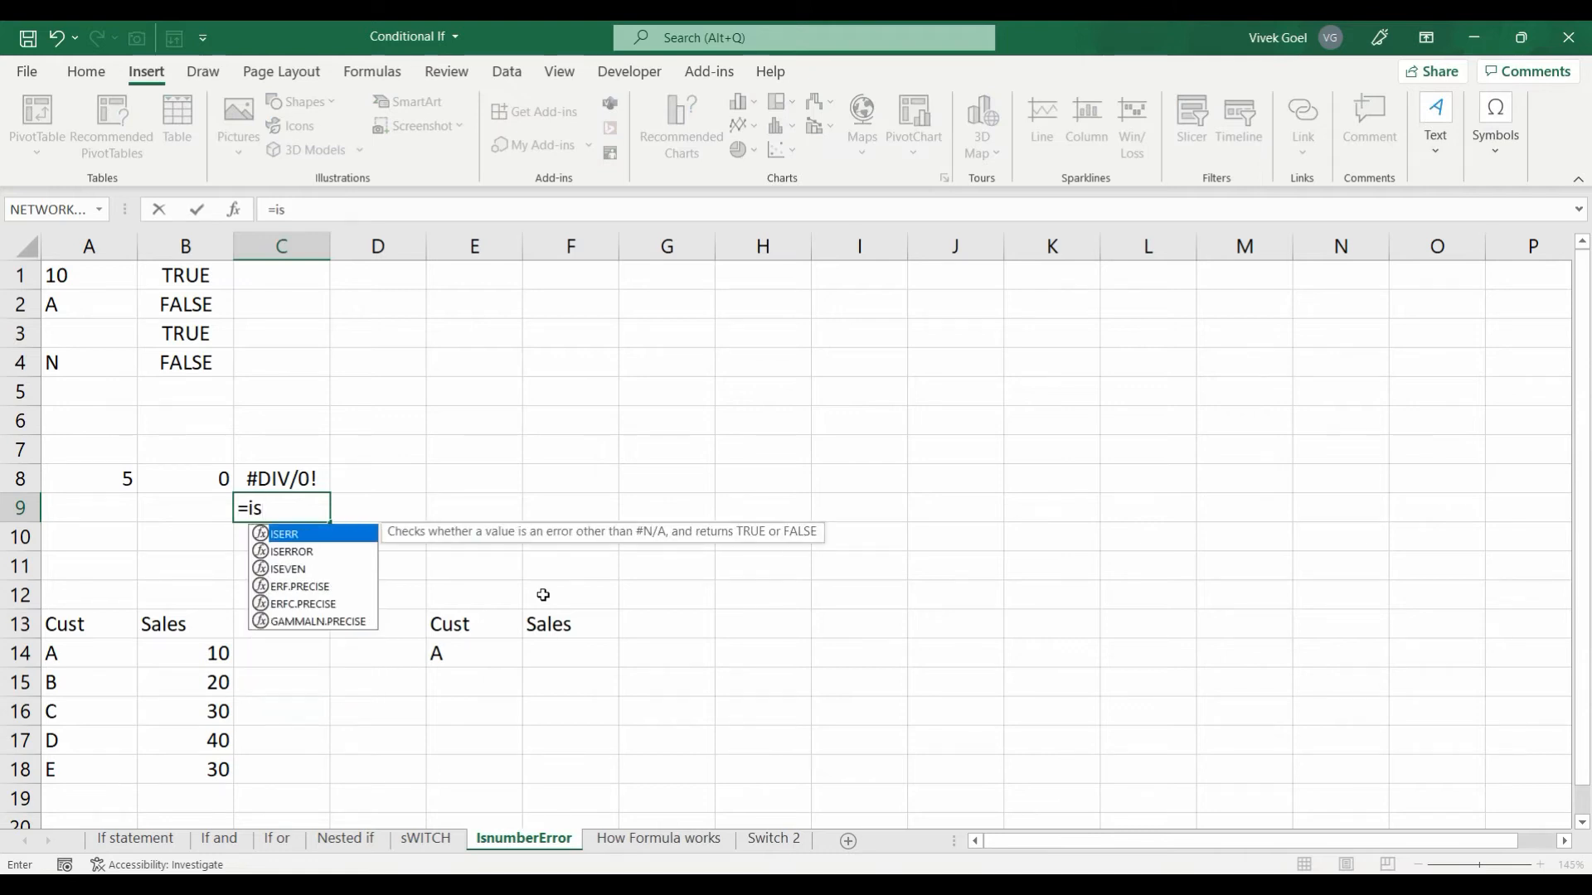
key(Down)
key(Tab)
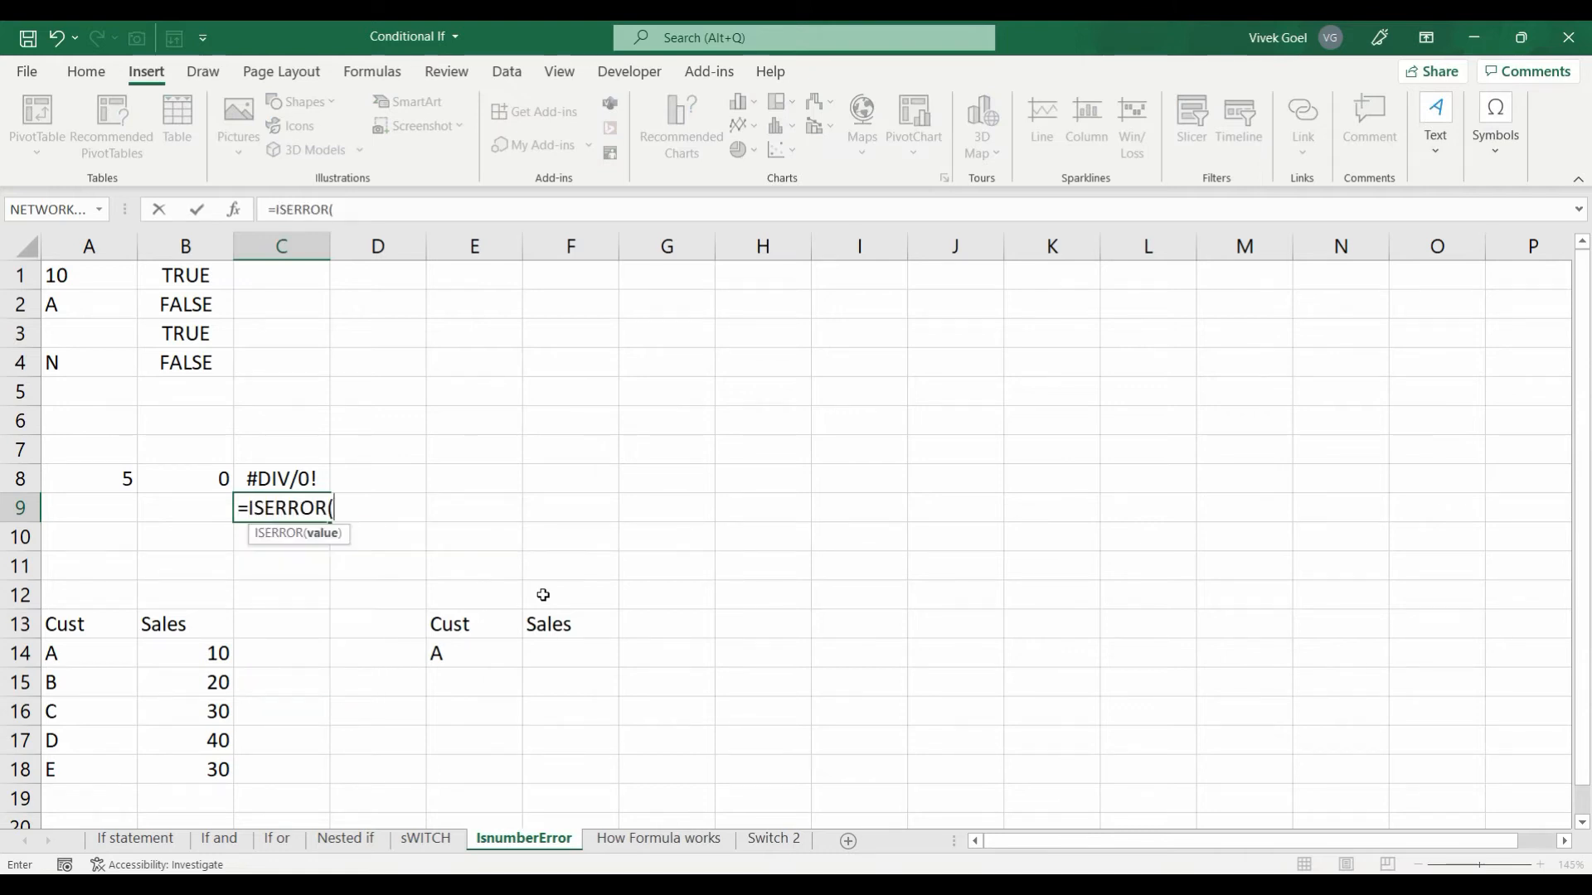
click(121, 482)
text(/)
click(165, 478)
text())
key(Return)
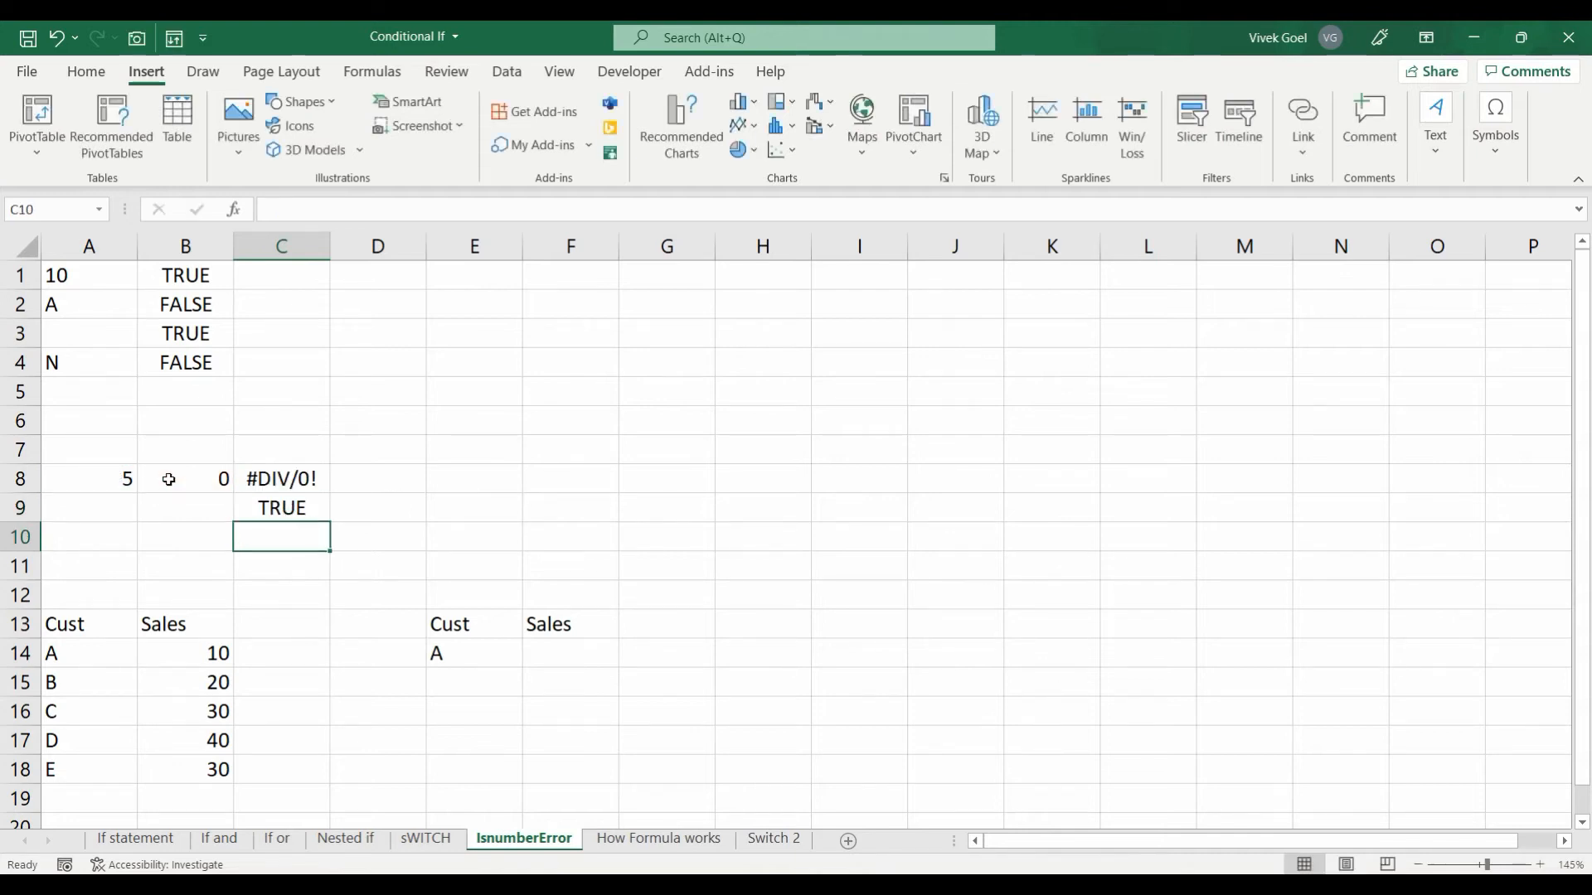
Step: Review the ISERROR formula cell C9 together with its source cells A8 and B8
key(Up)
key(Down)
key(Up)
key(Left)
key(Up)
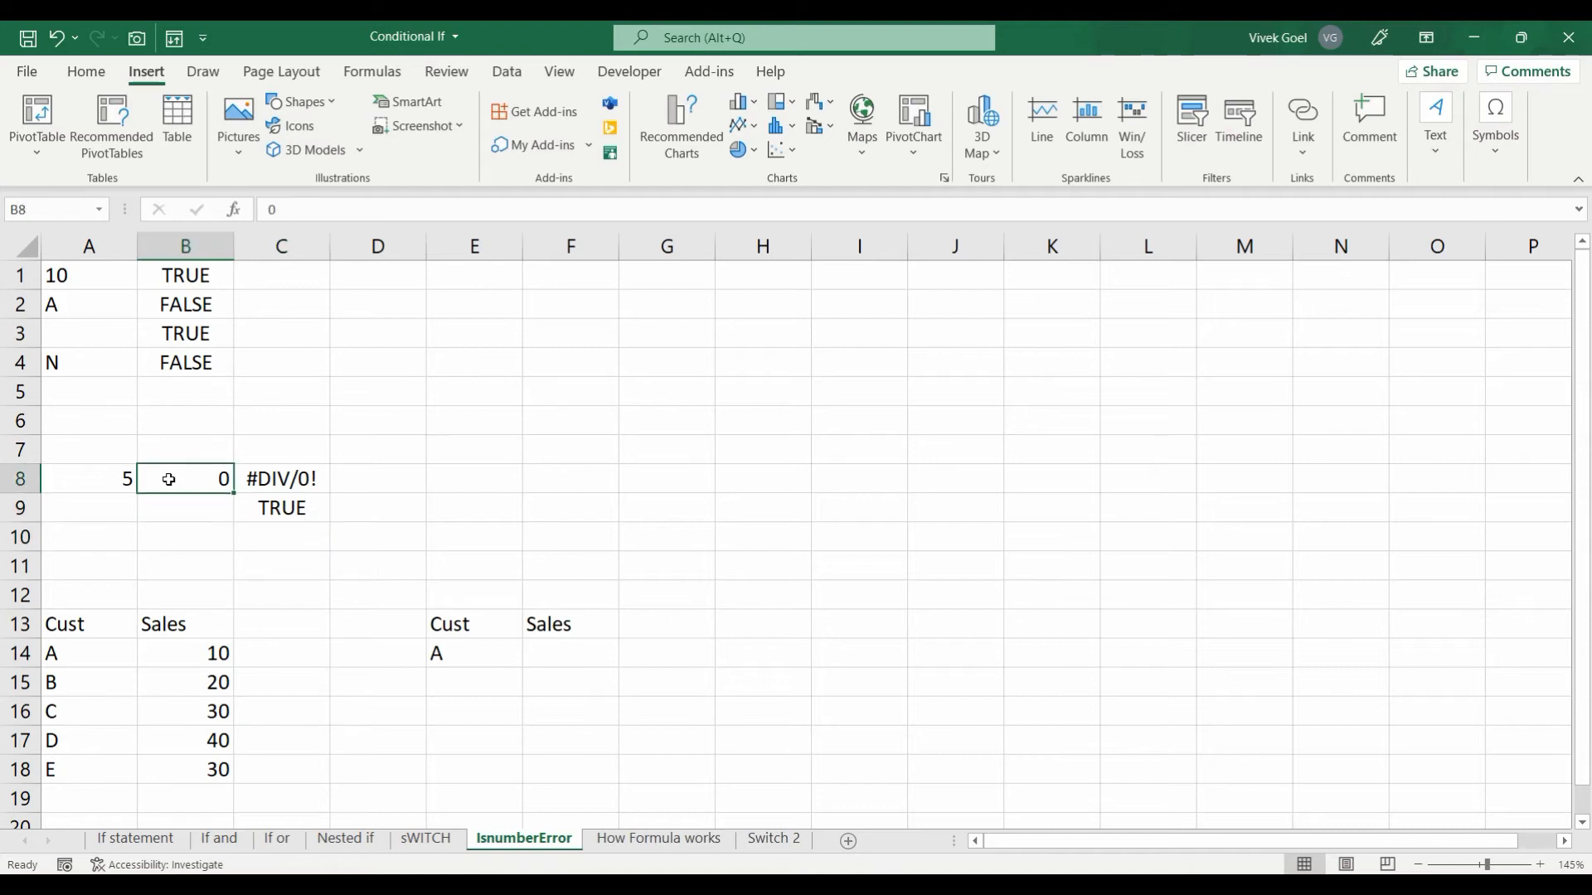
key(Left)
key(shift+Right)
key(Down)
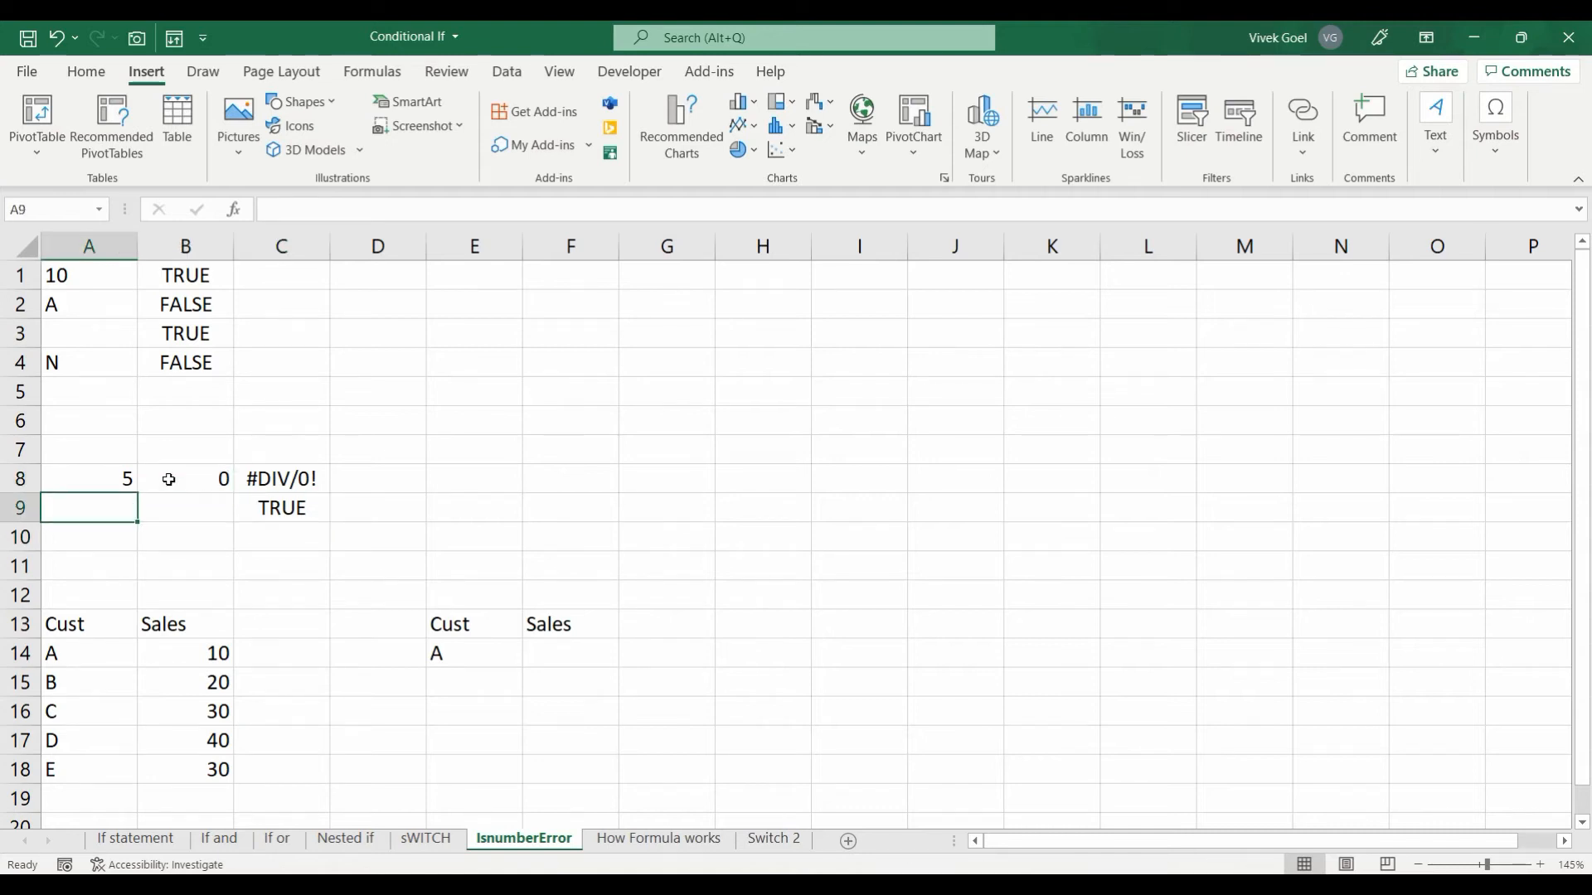
Step: Start an IF formula in C10 with ISERROR(A8/B8) as its logical test
key(Right)
key(Right)
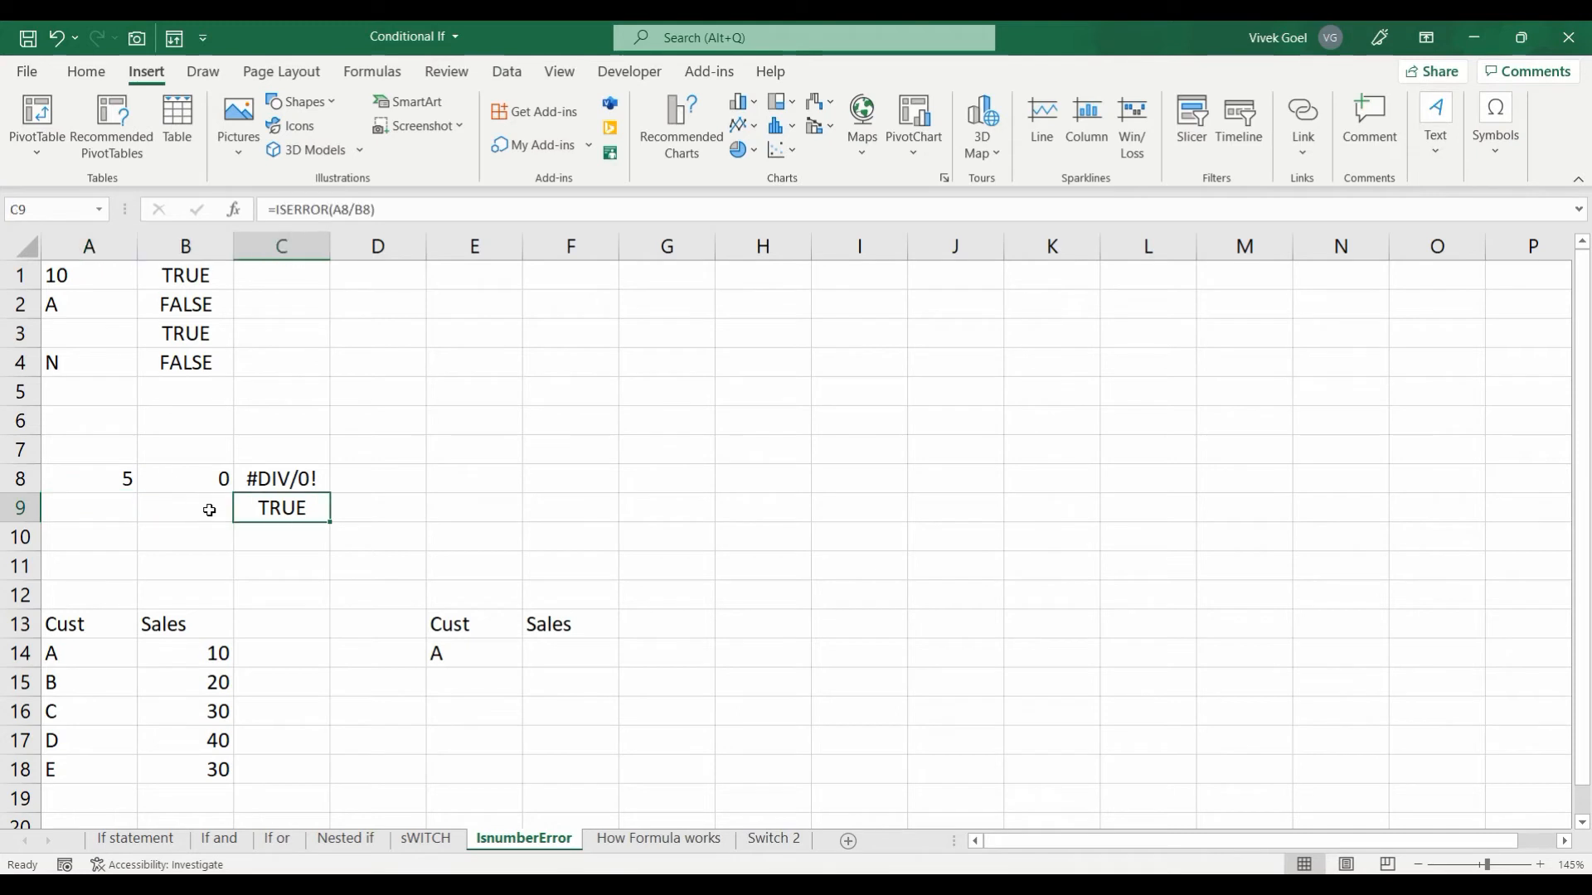
click(256, 539)
text(=if)
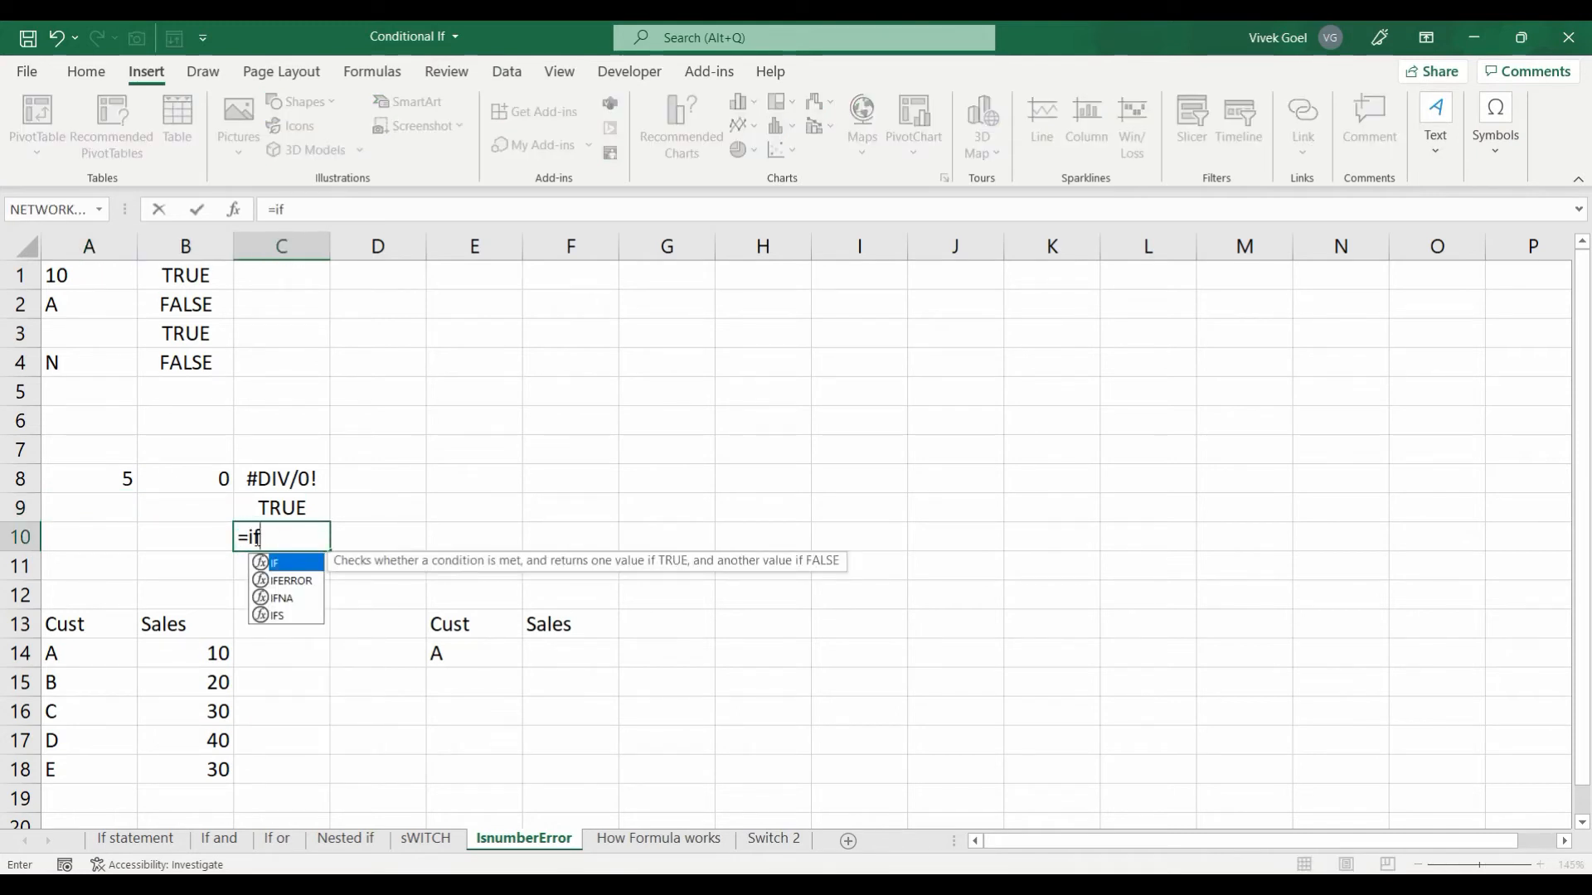
key(Tab)
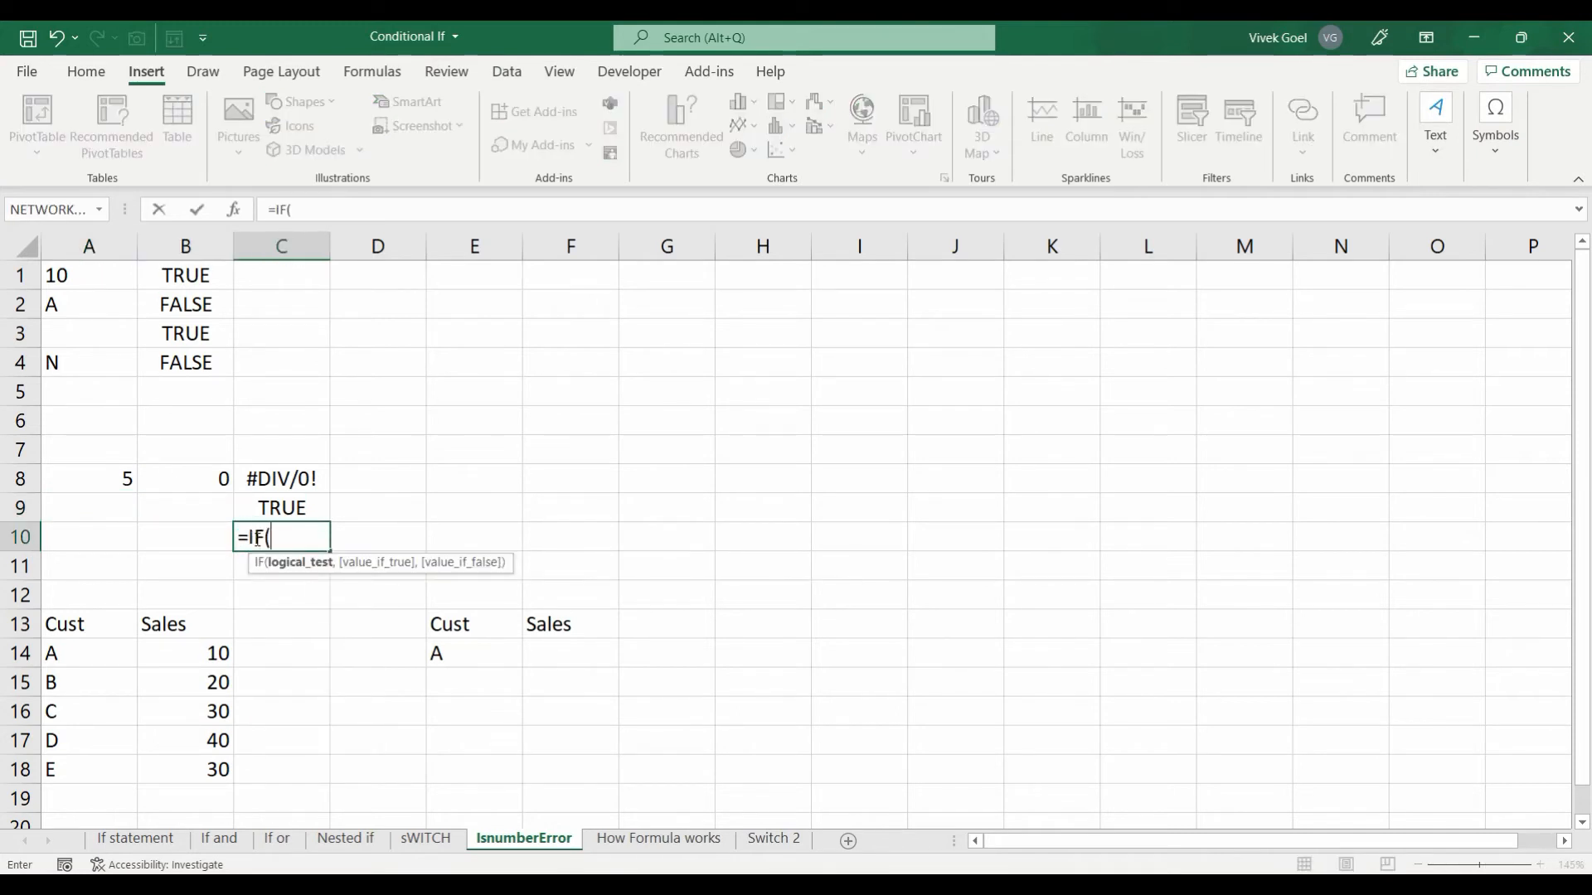
text(is)
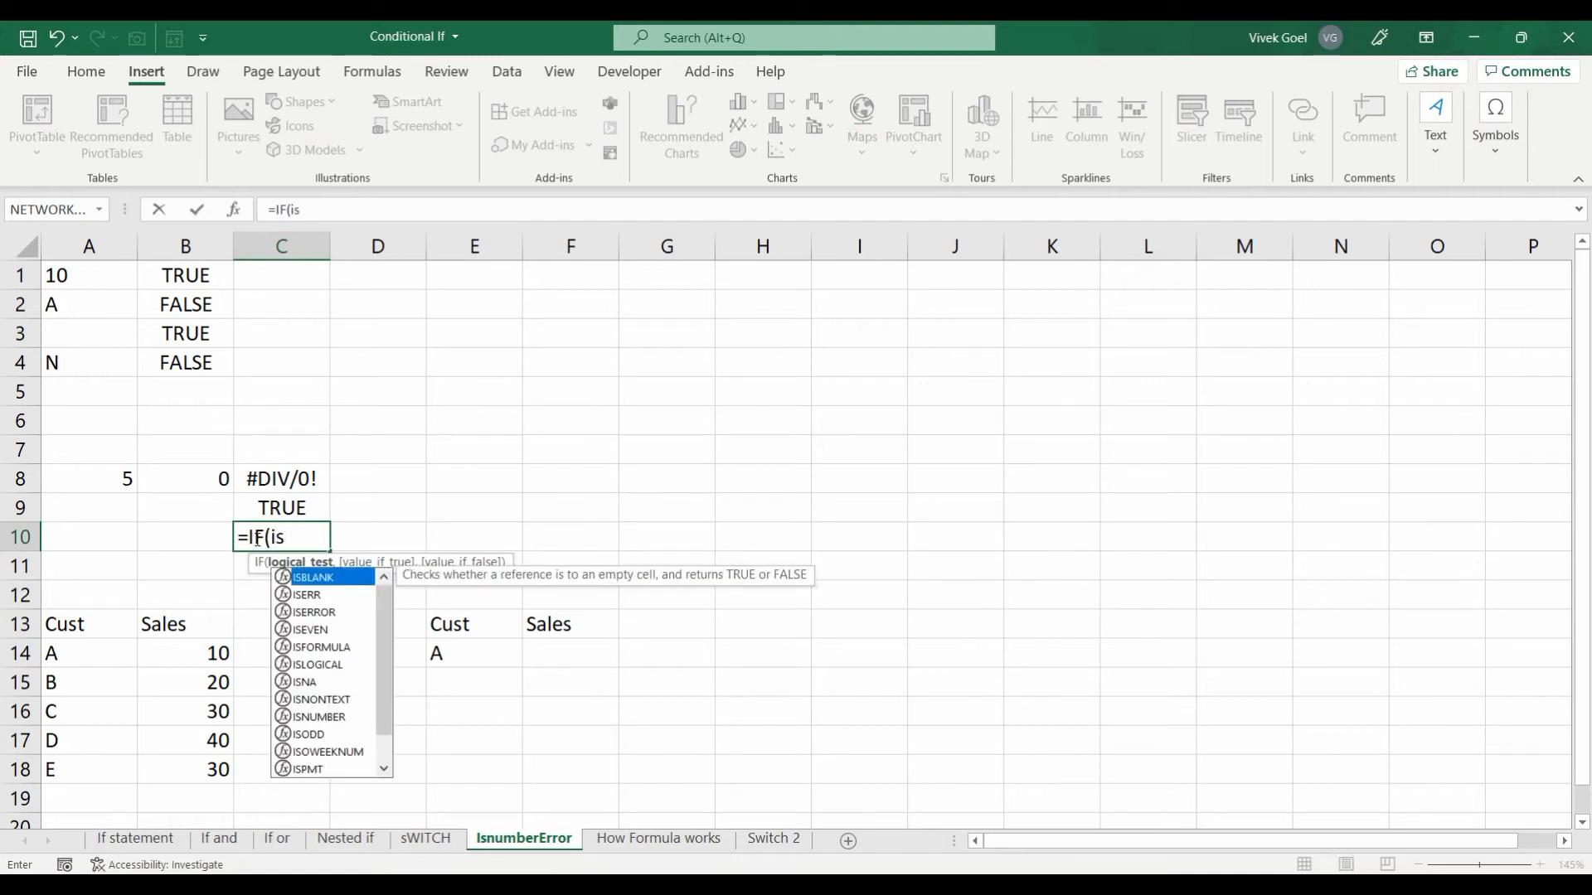
text(e)
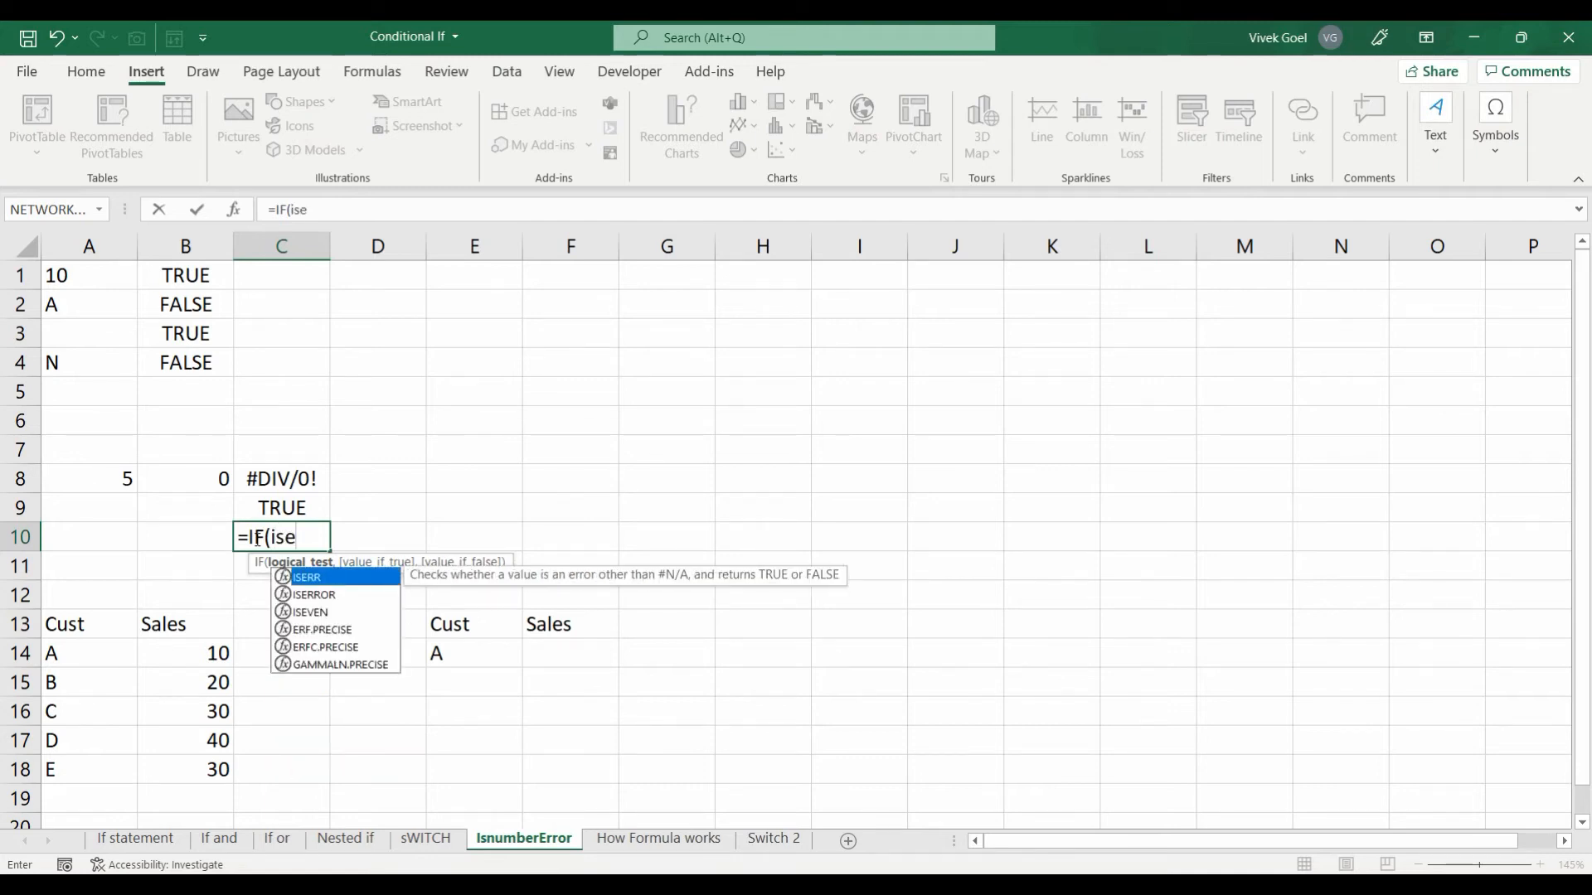
key(Down)
key(Tab)
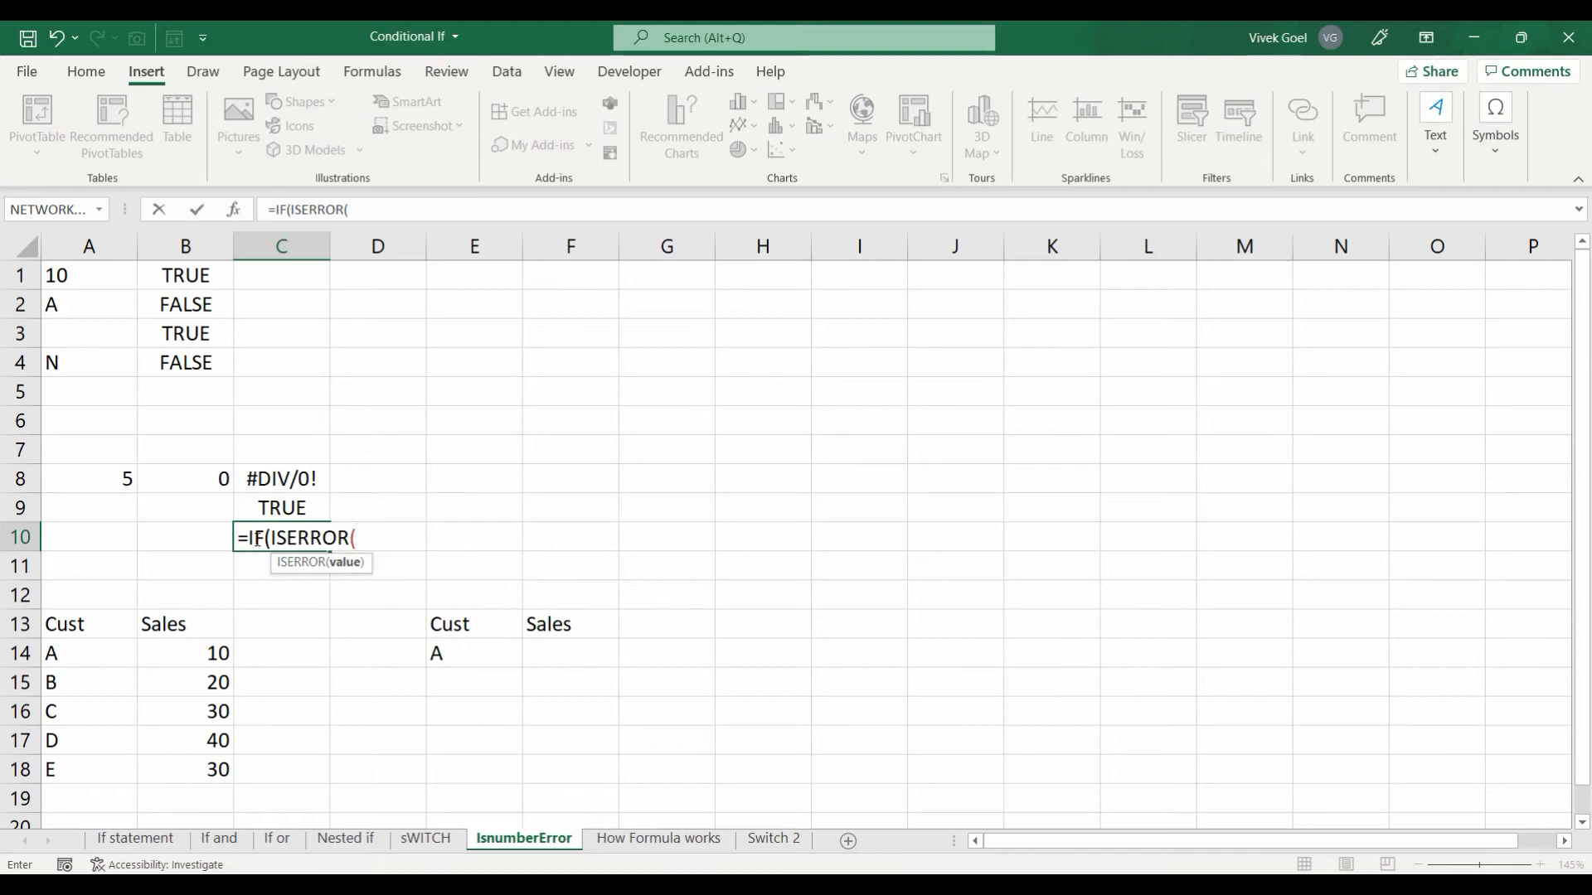
click(83, 481)
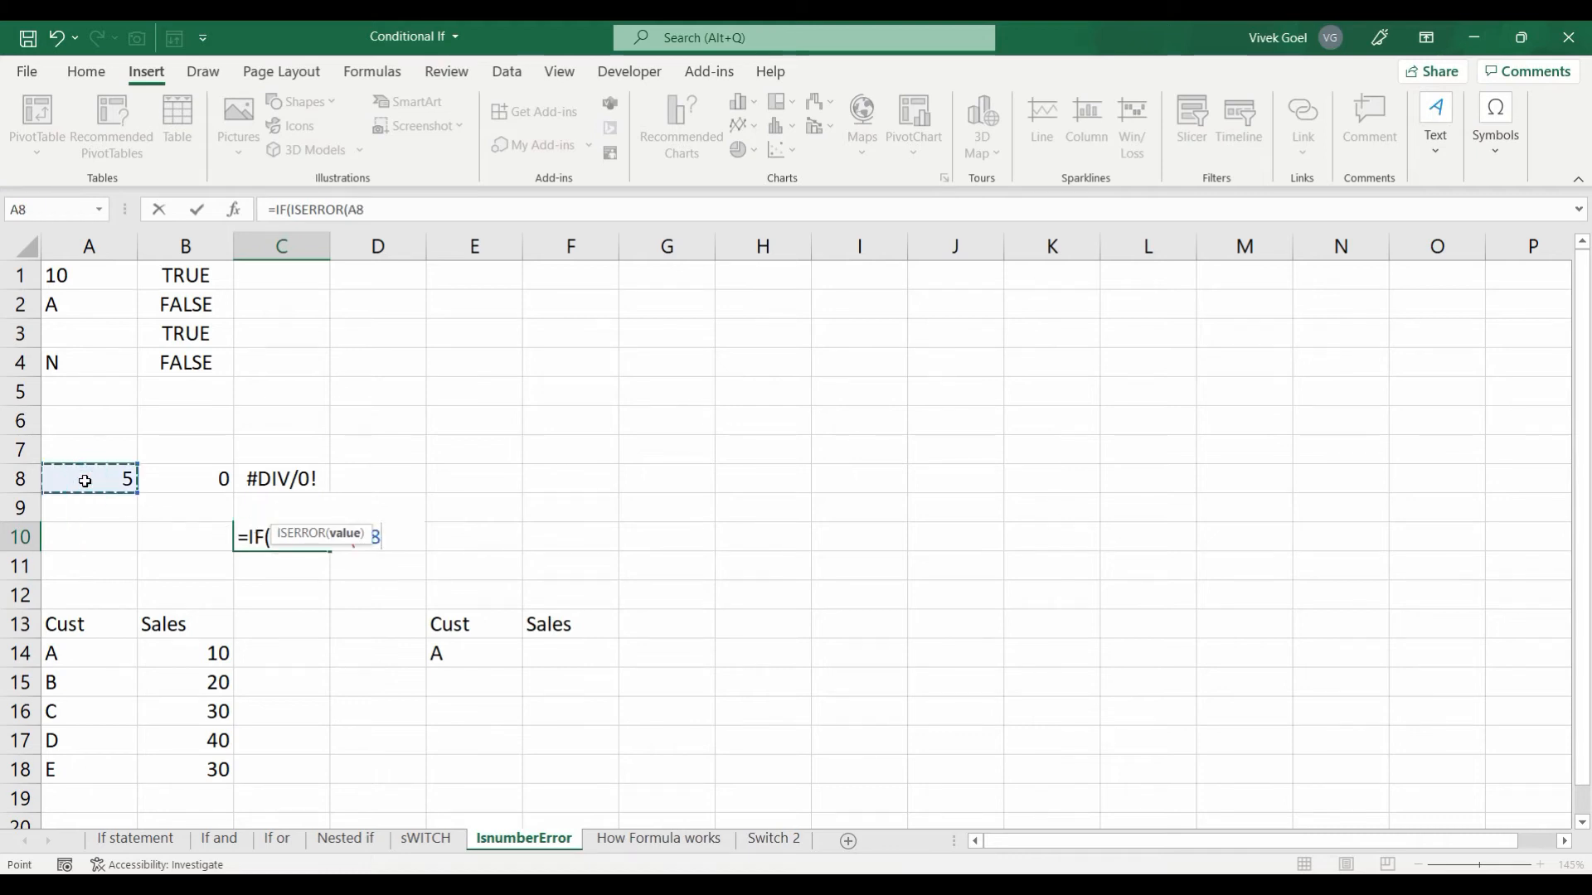
text(/)
click(161, 477)
text().)
key(BackSpace)
Step: Complete the C10 formula as =IF(ISERROR(A8/B8),0,A8/B8), giving 0 for an error and the quotient otherwise
text(,0)
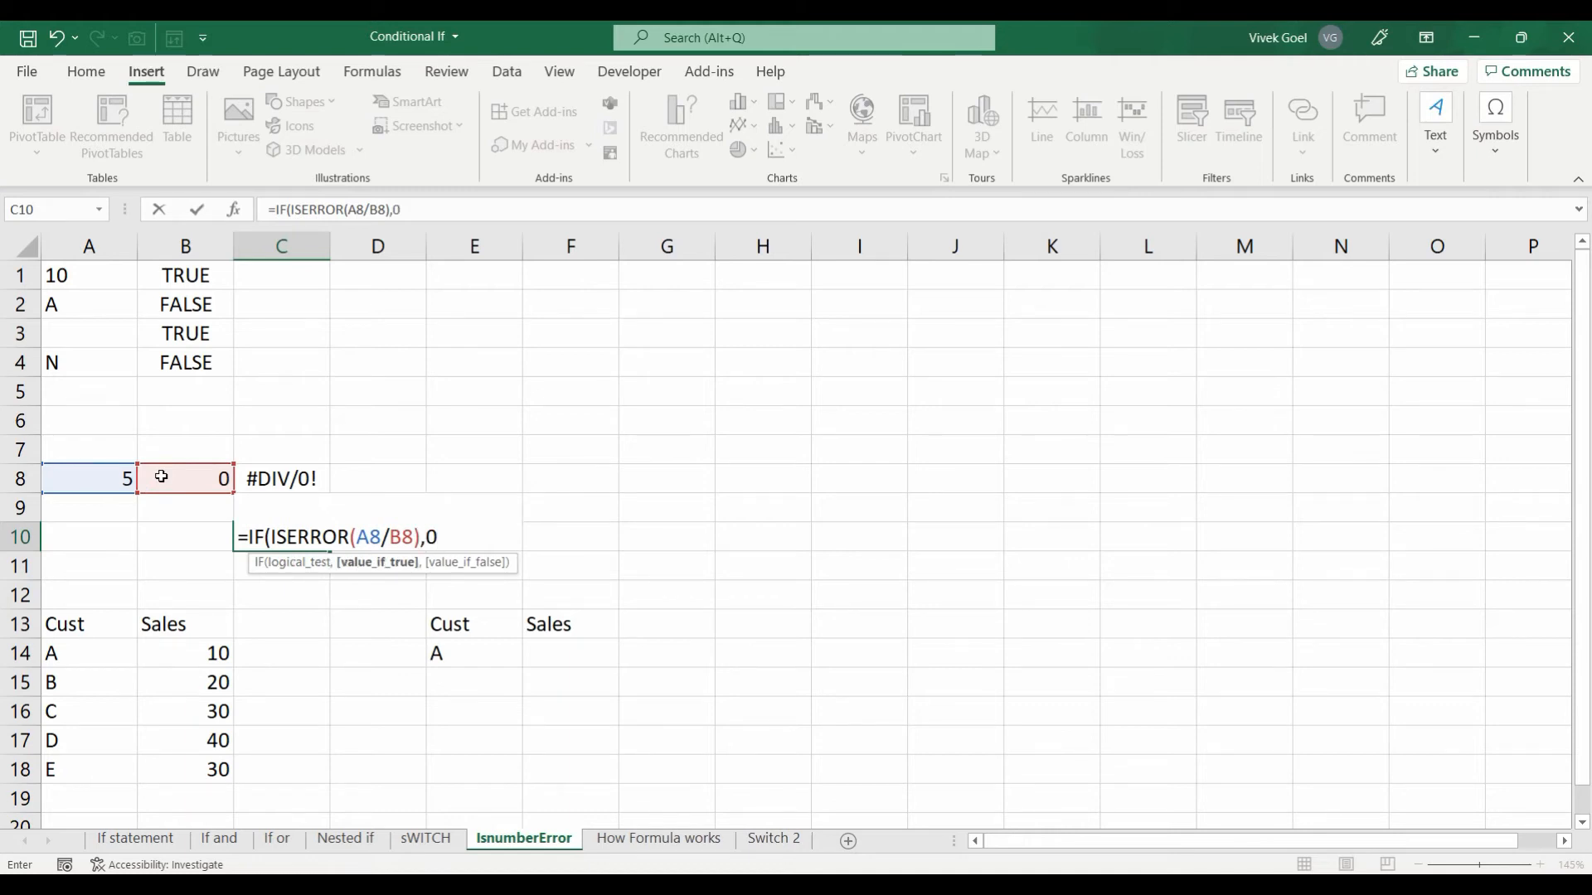
text(,)
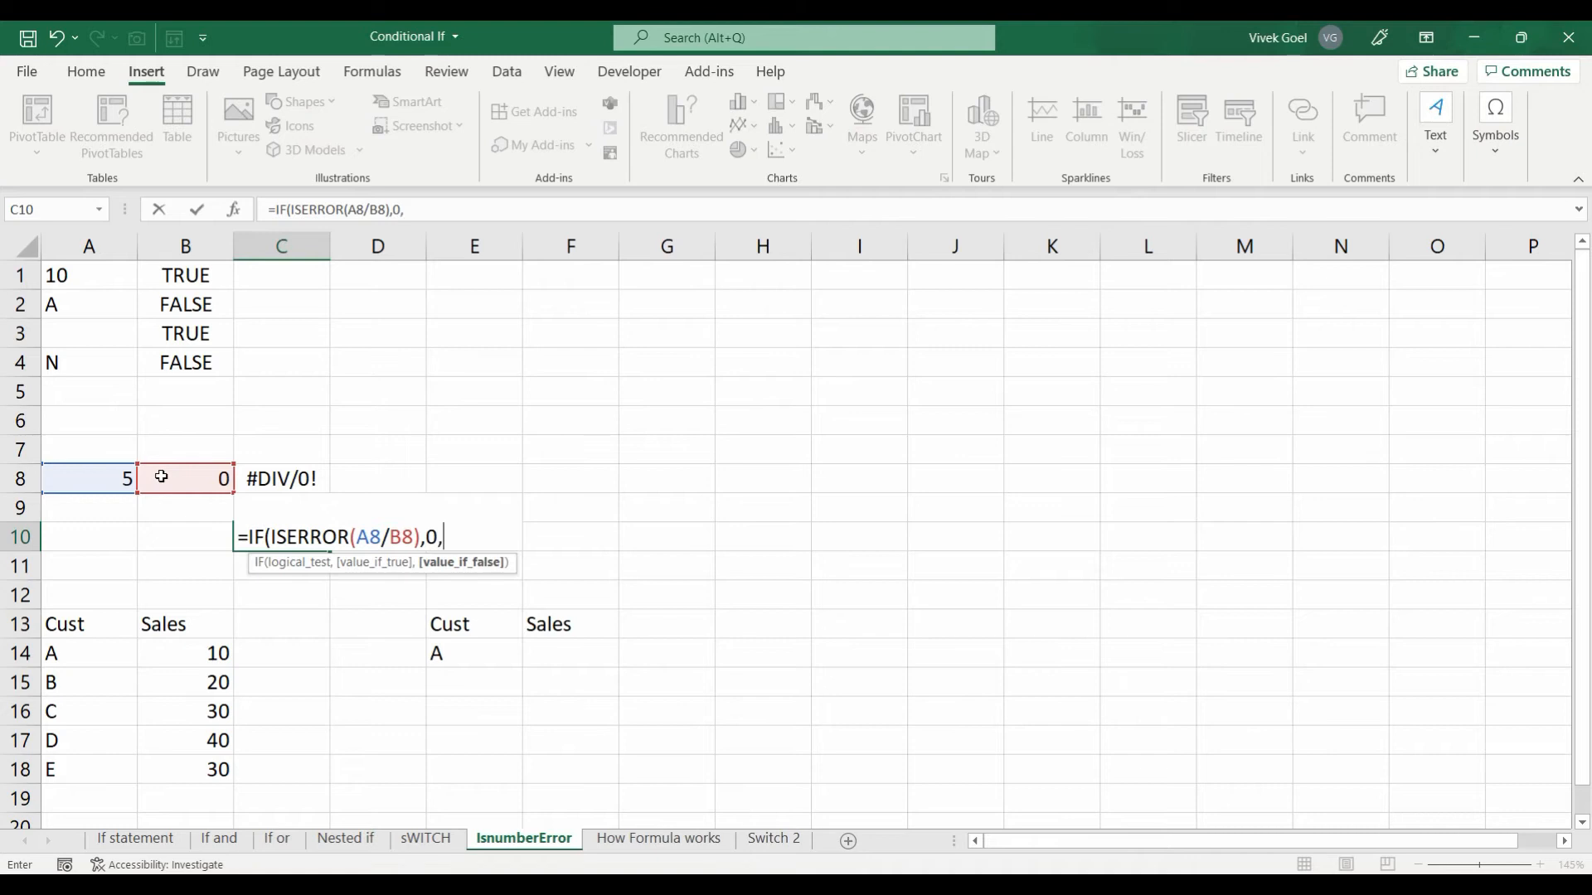
click(114, 474)
text(/)
click(158, 474)
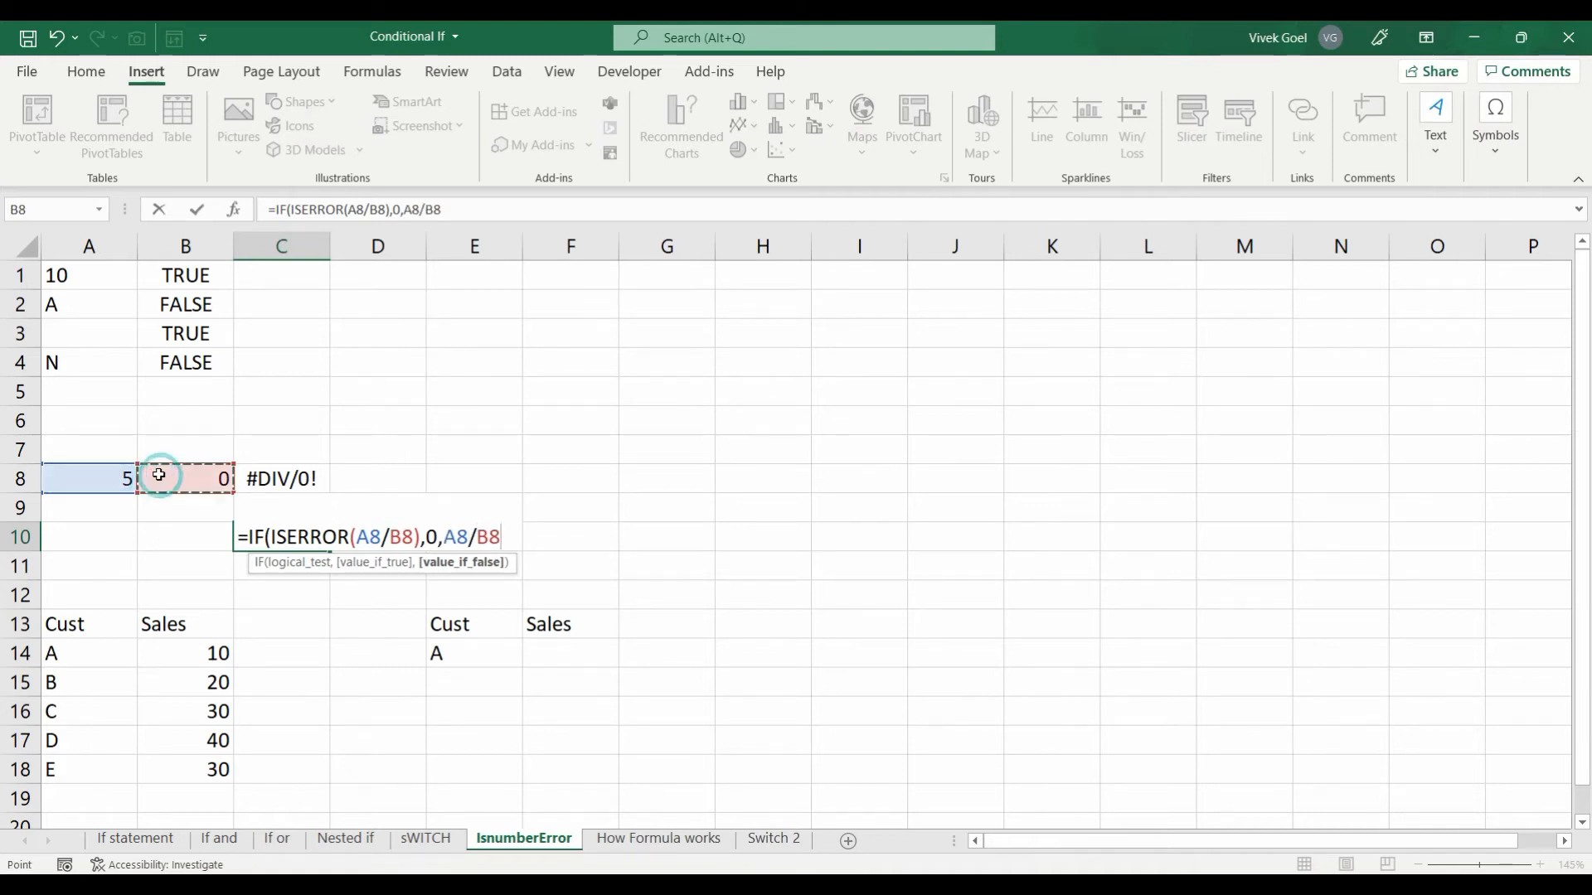
text())
key(ctrl+Return)
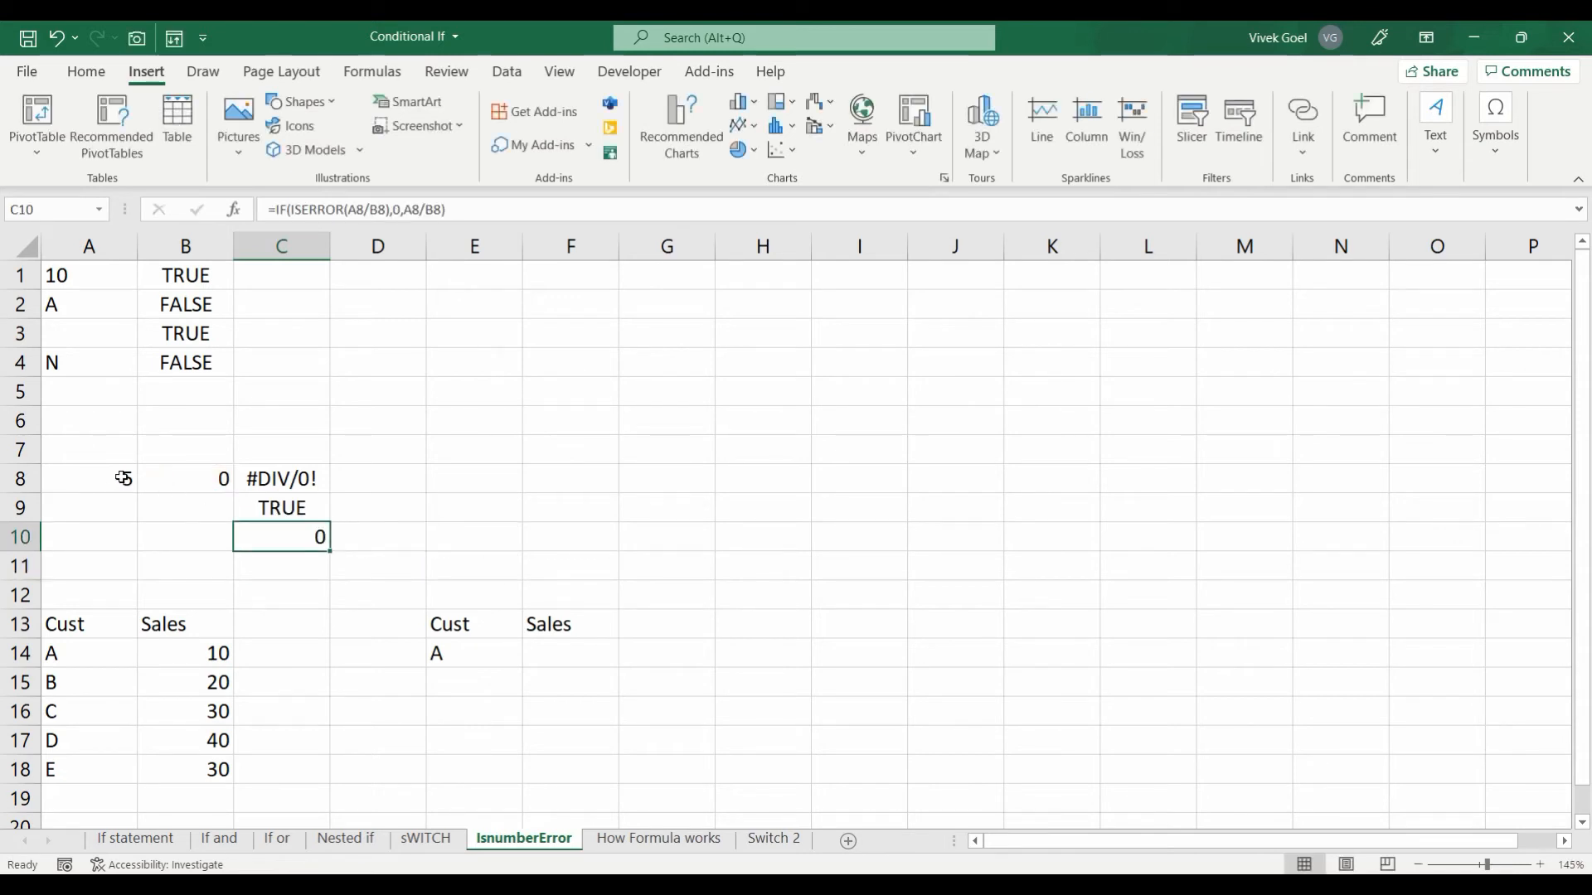
Step: Compare the divisor in B8 with the C10 formula, set B8 to 2 and recheck C10
click(202, 478)
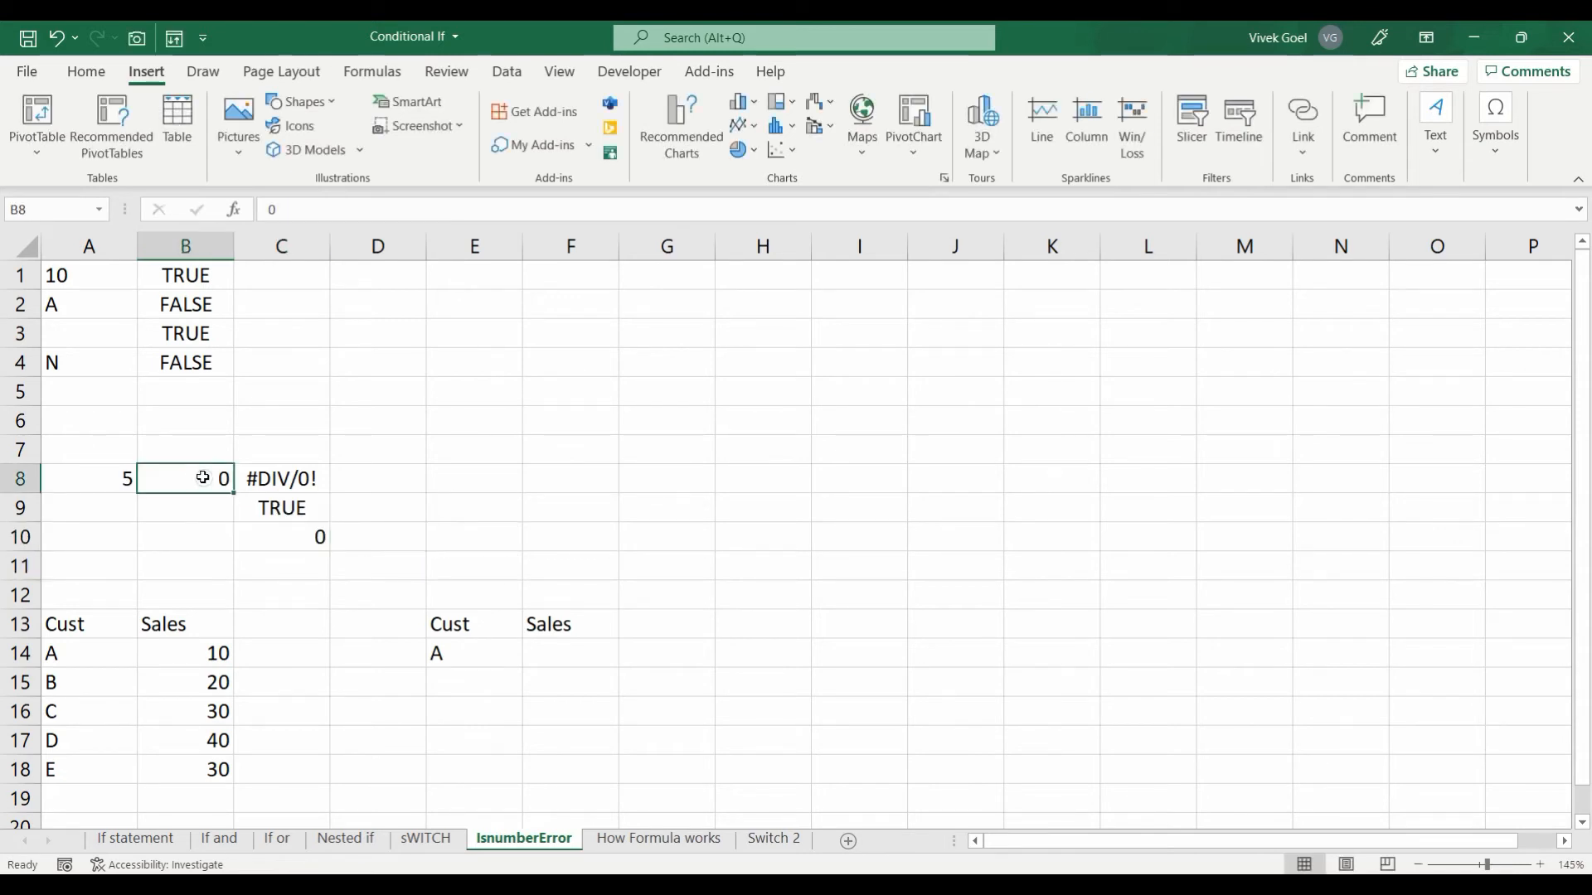
click(264, 529)
click(207, 481)
click(278, 532)
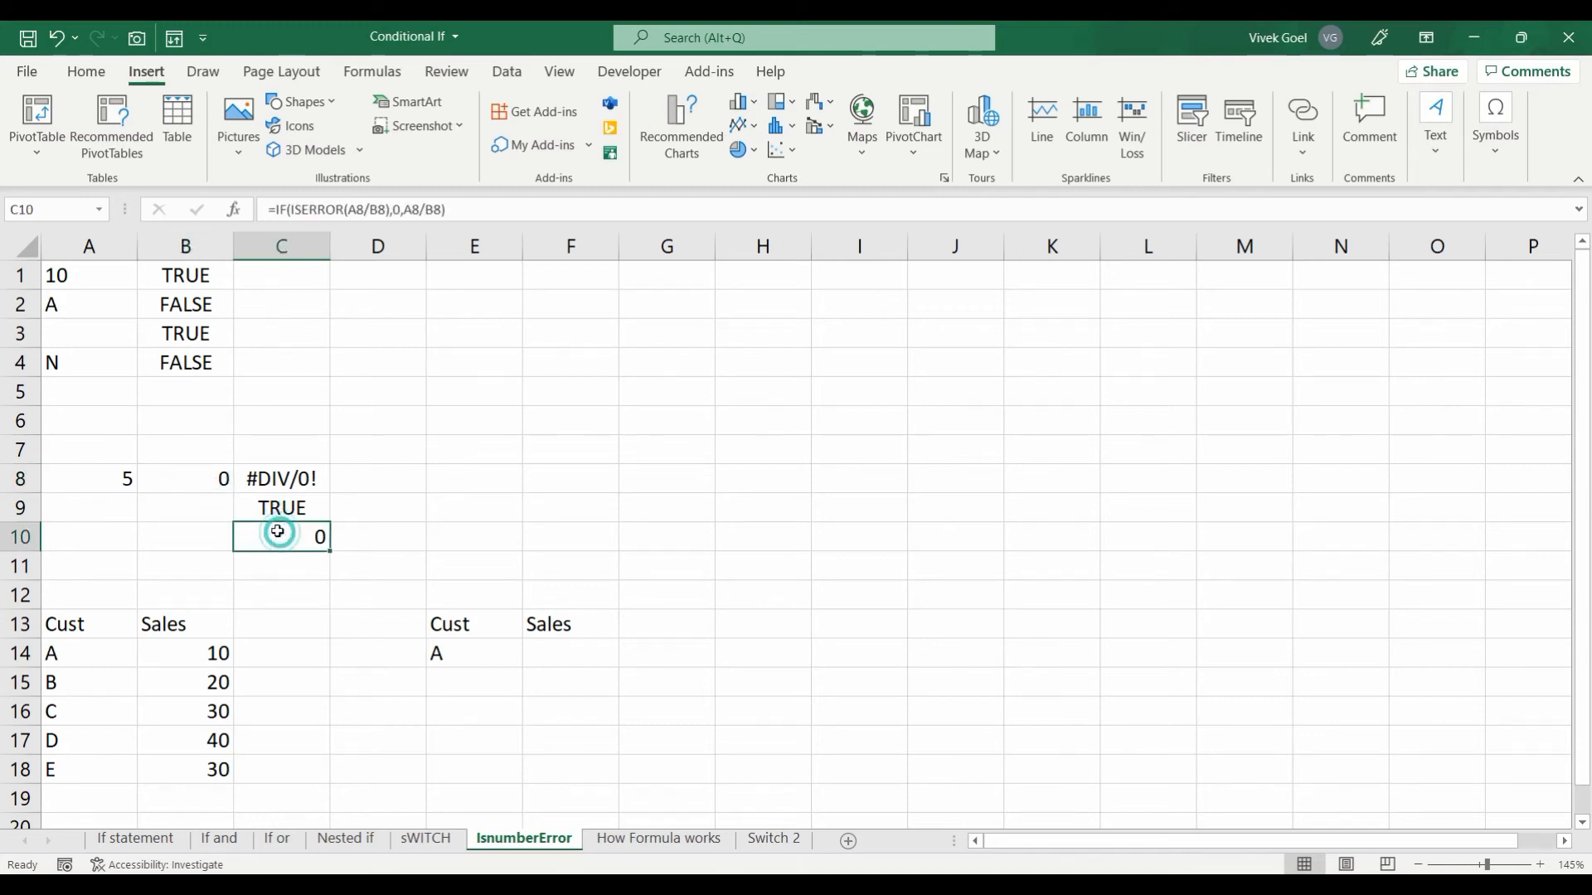
click(208, 477)
text(2)
key(ctrl+Return)
key(Return)
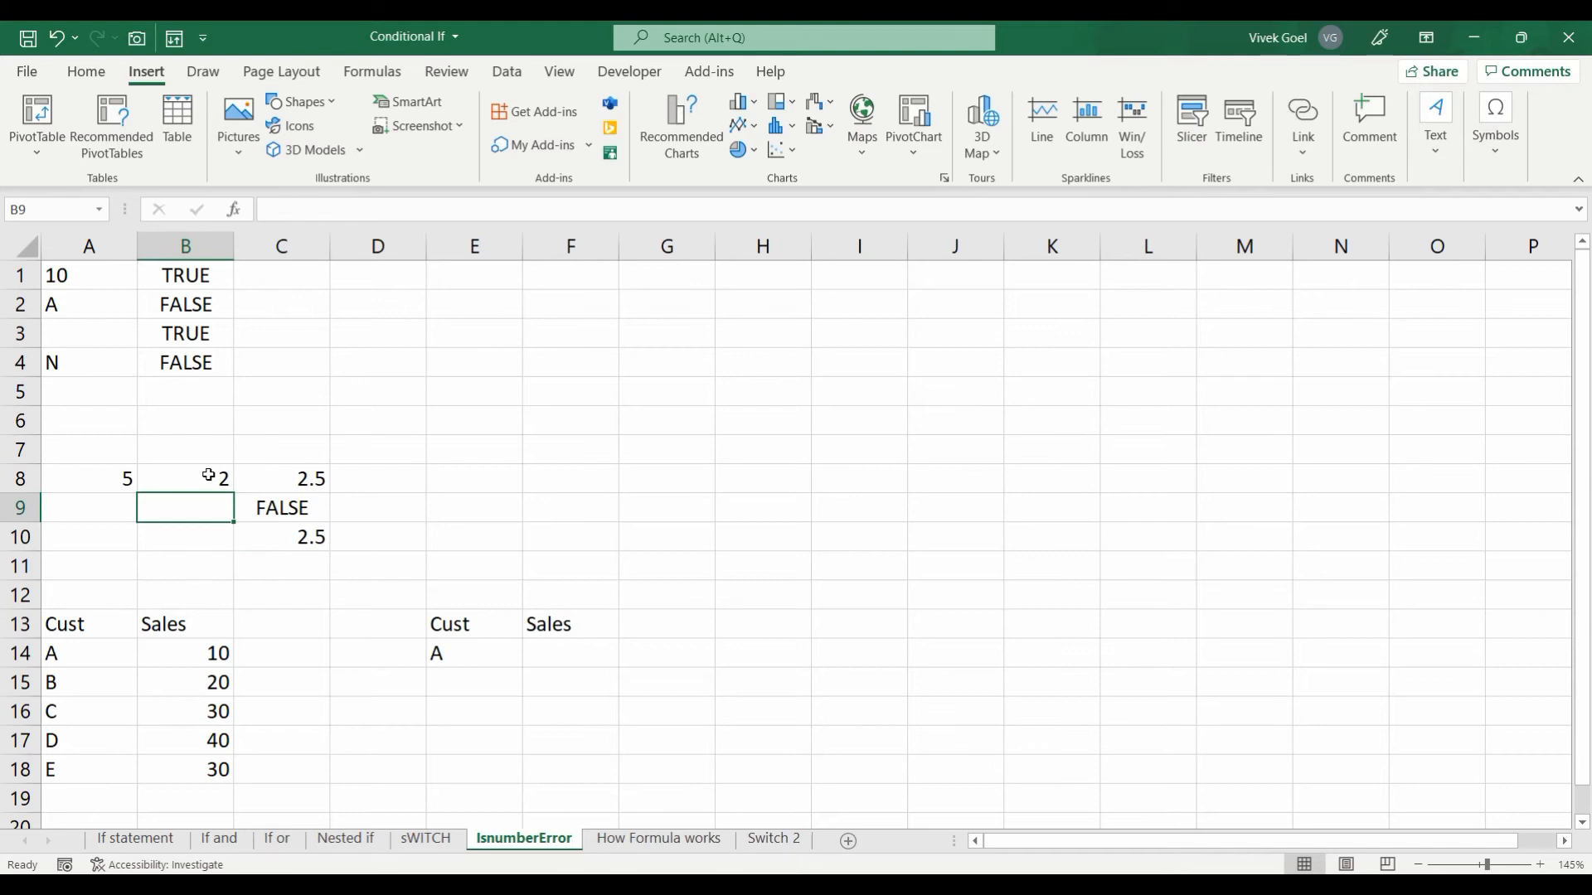
click(270, 525)
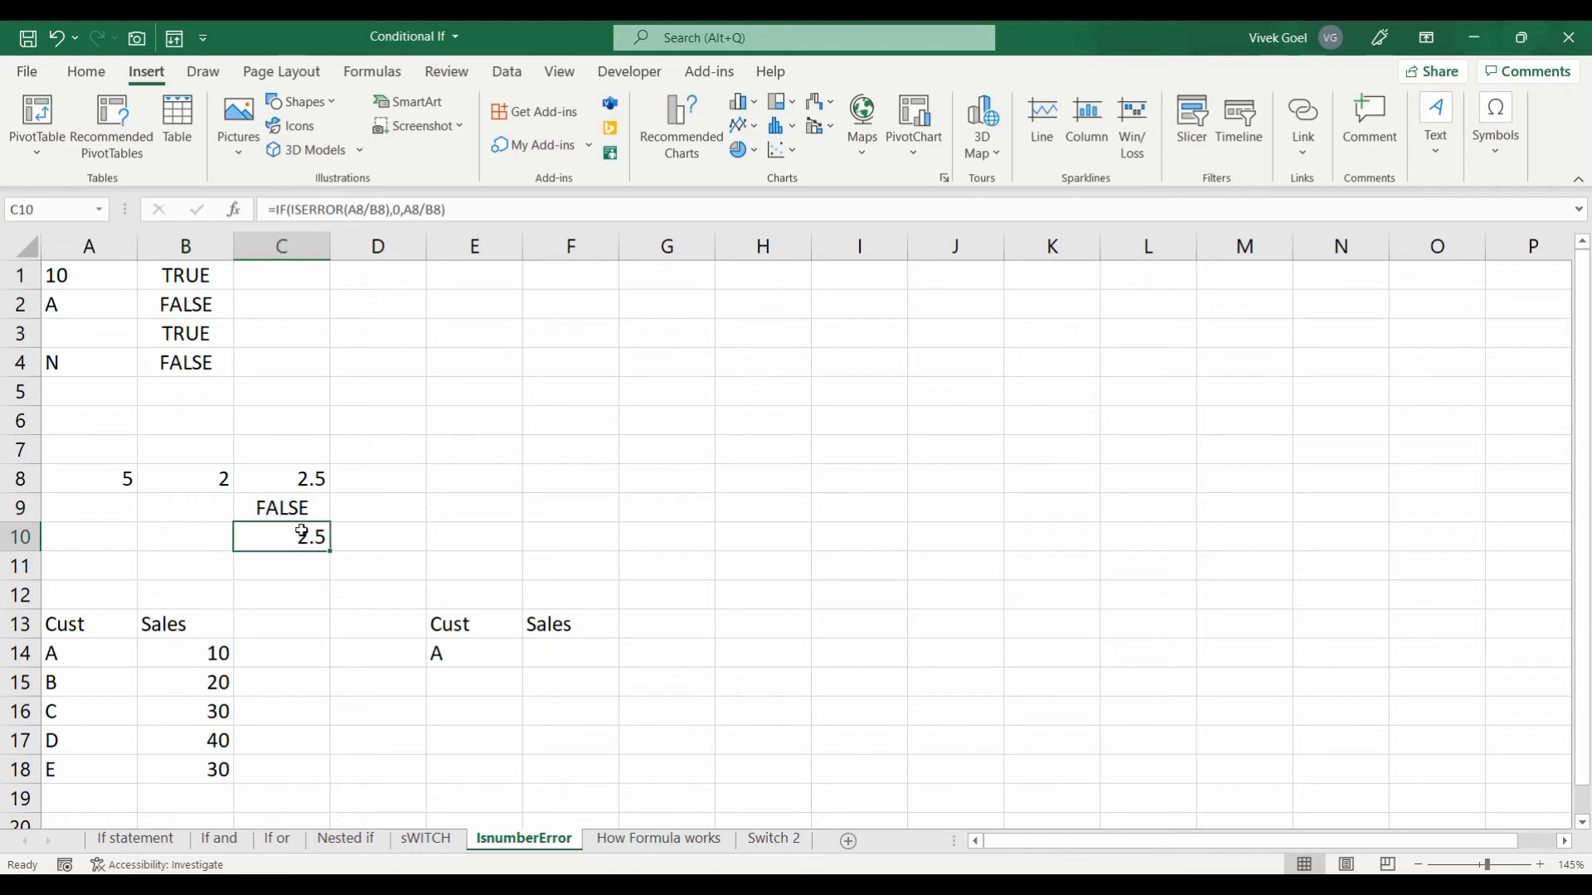
Step: Enter =IFERROR(A8/B8,0) in C11 and compare it with the IF and ISERROR formula in C10
click(273, 567)
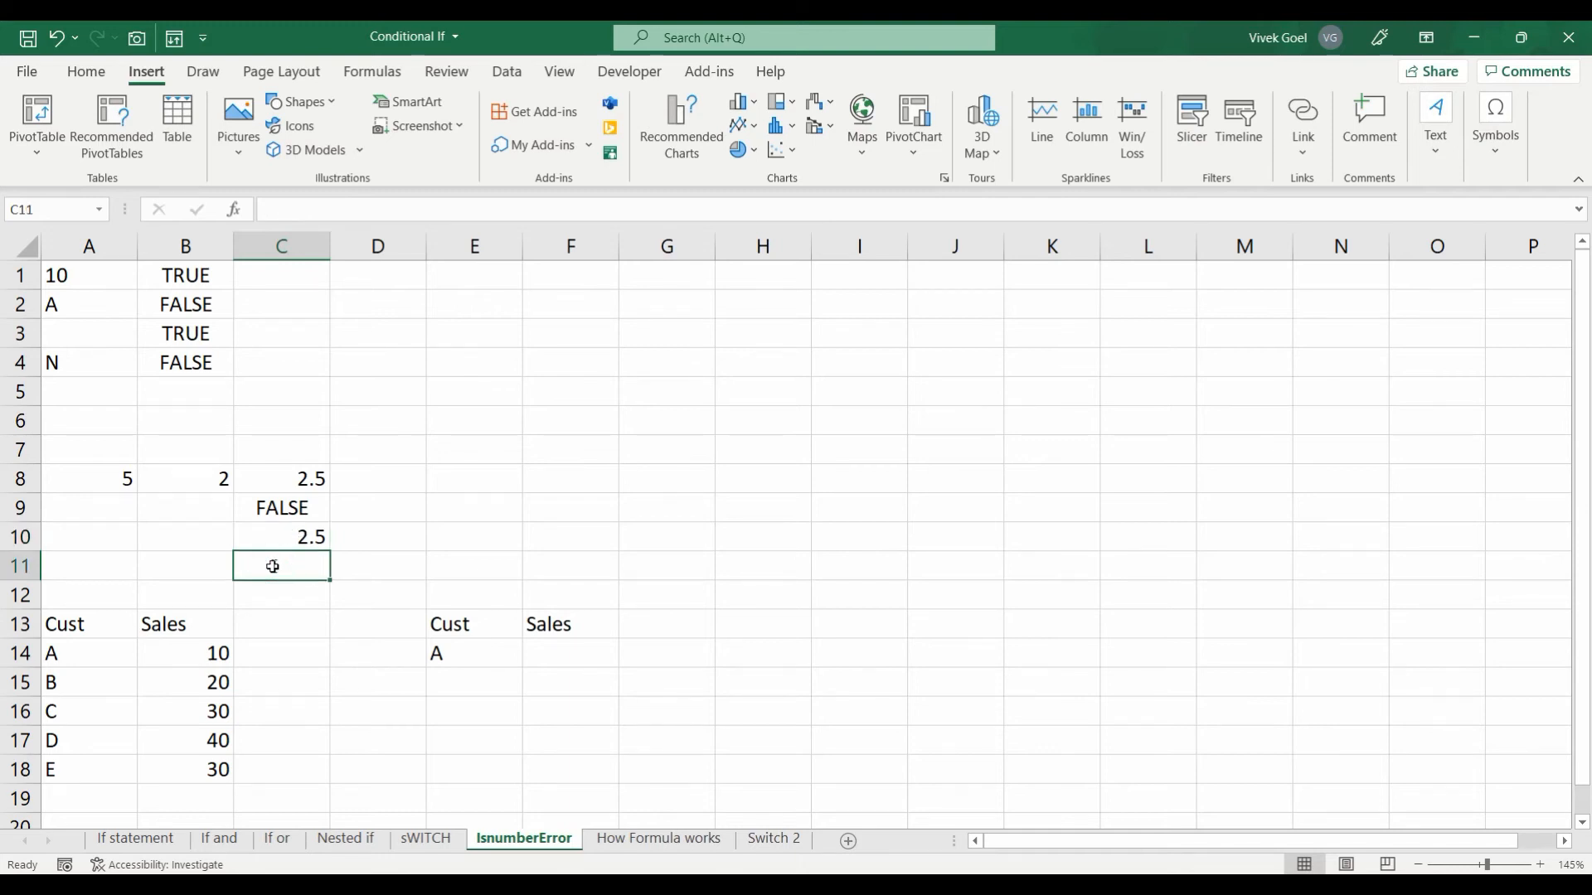
text(=if)
key(Down)
key(Tab)
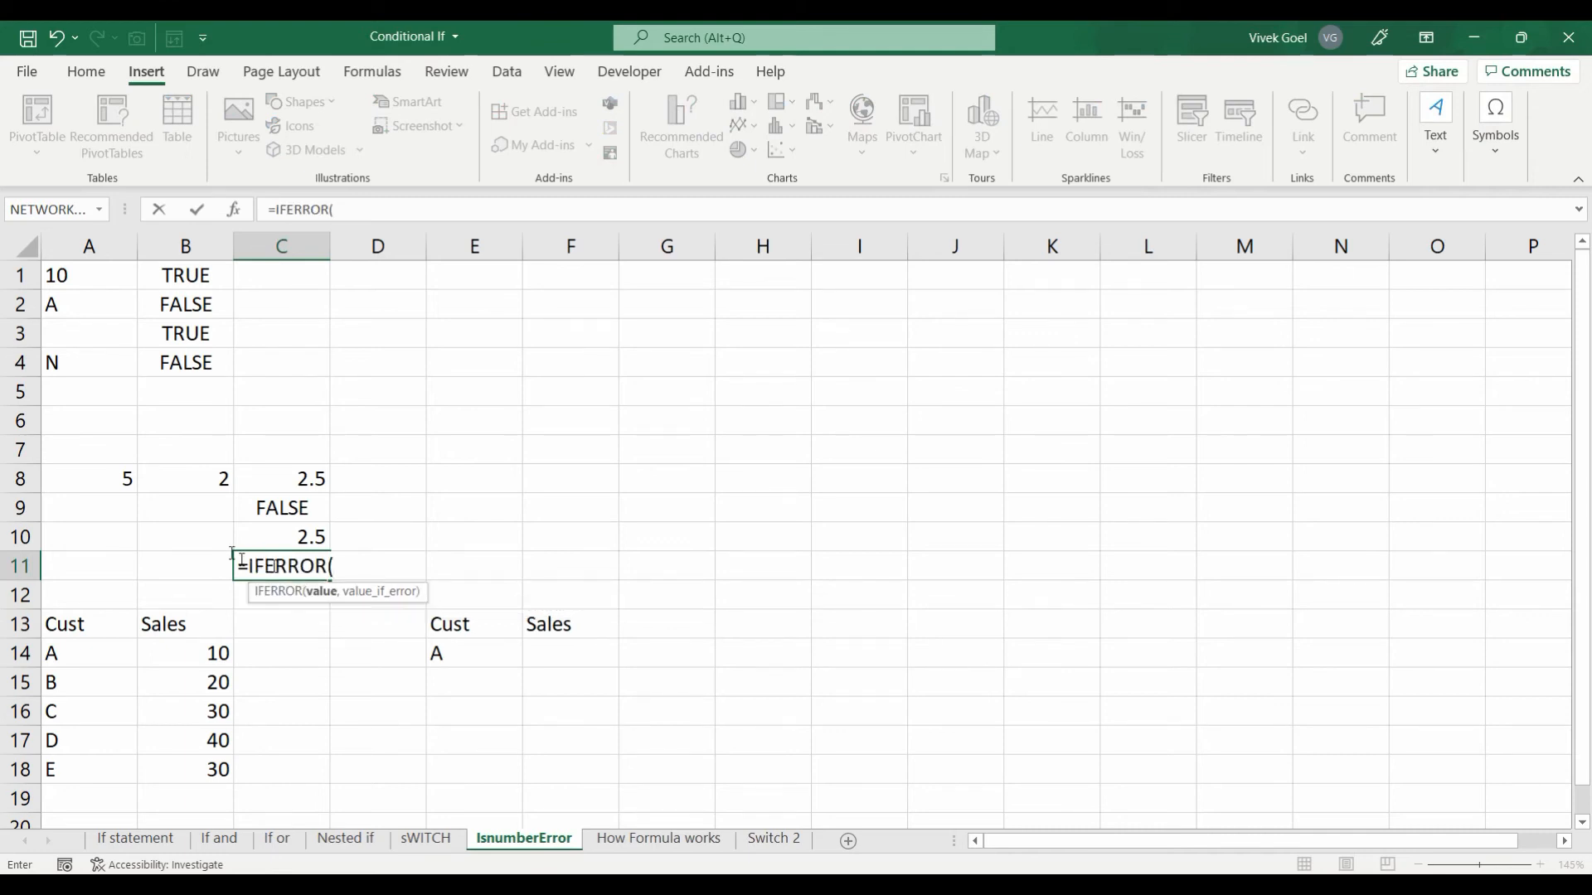
click(100, 475)
text(/)
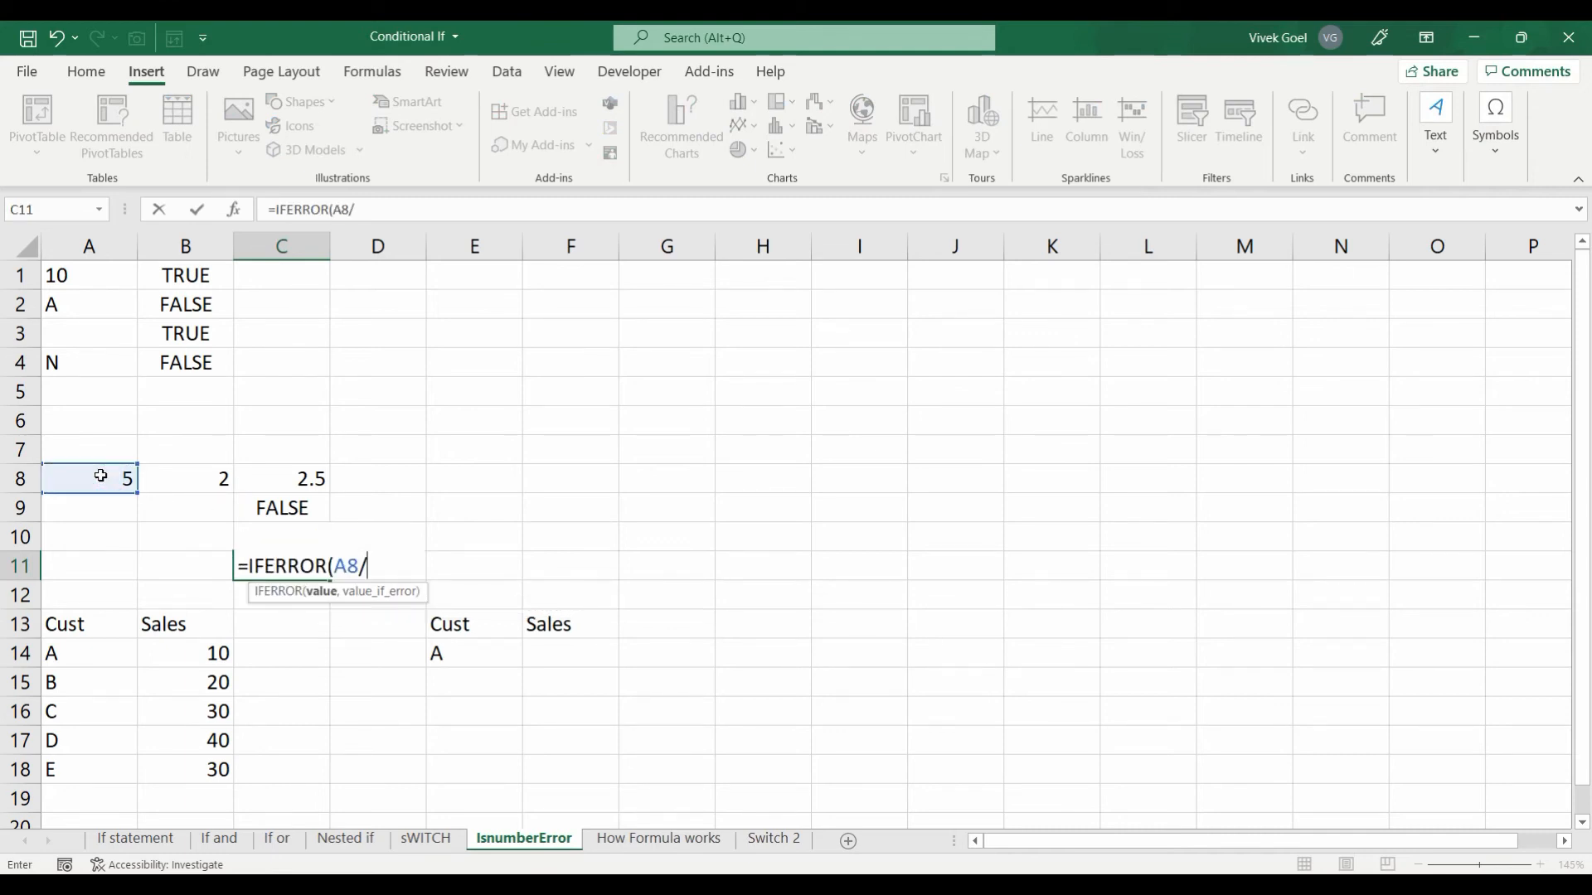
click(160, 475)
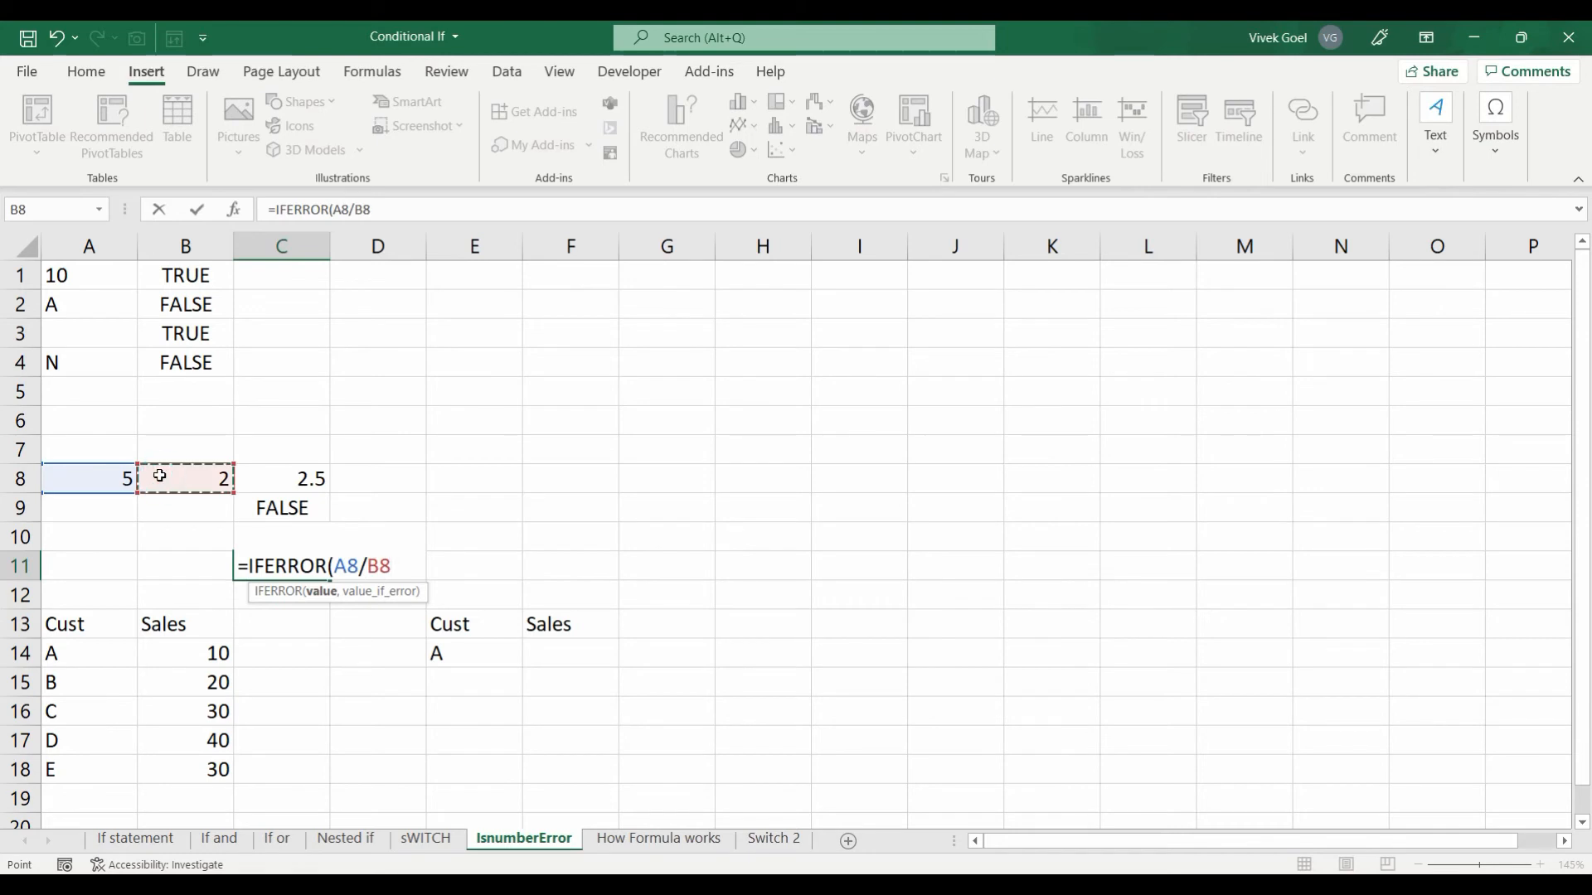
text(,0)
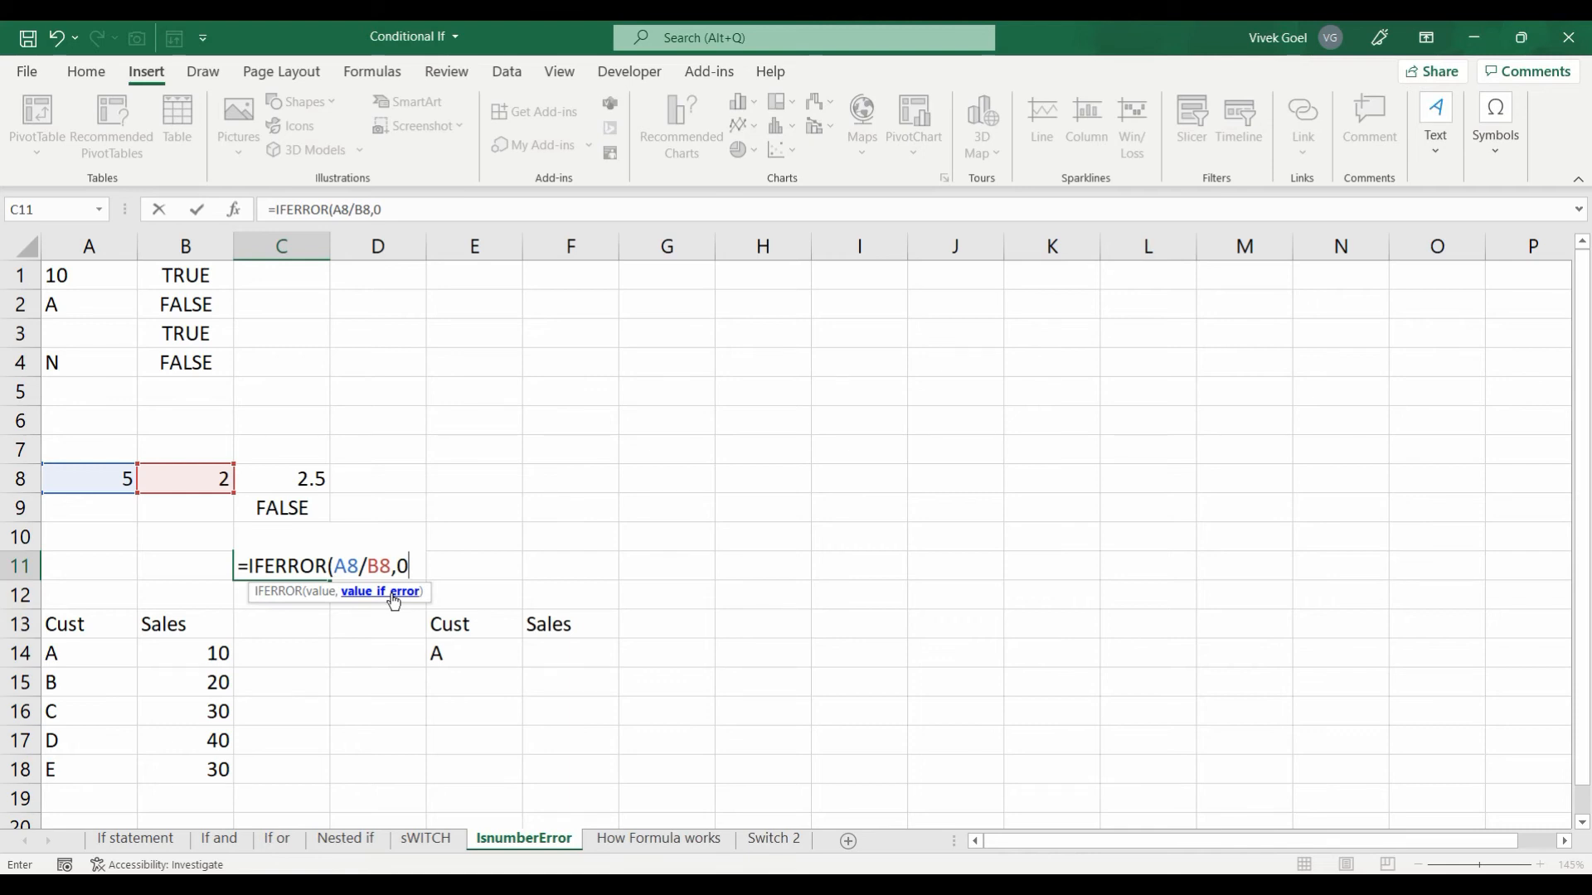
text())
key(Return)
key(Up)
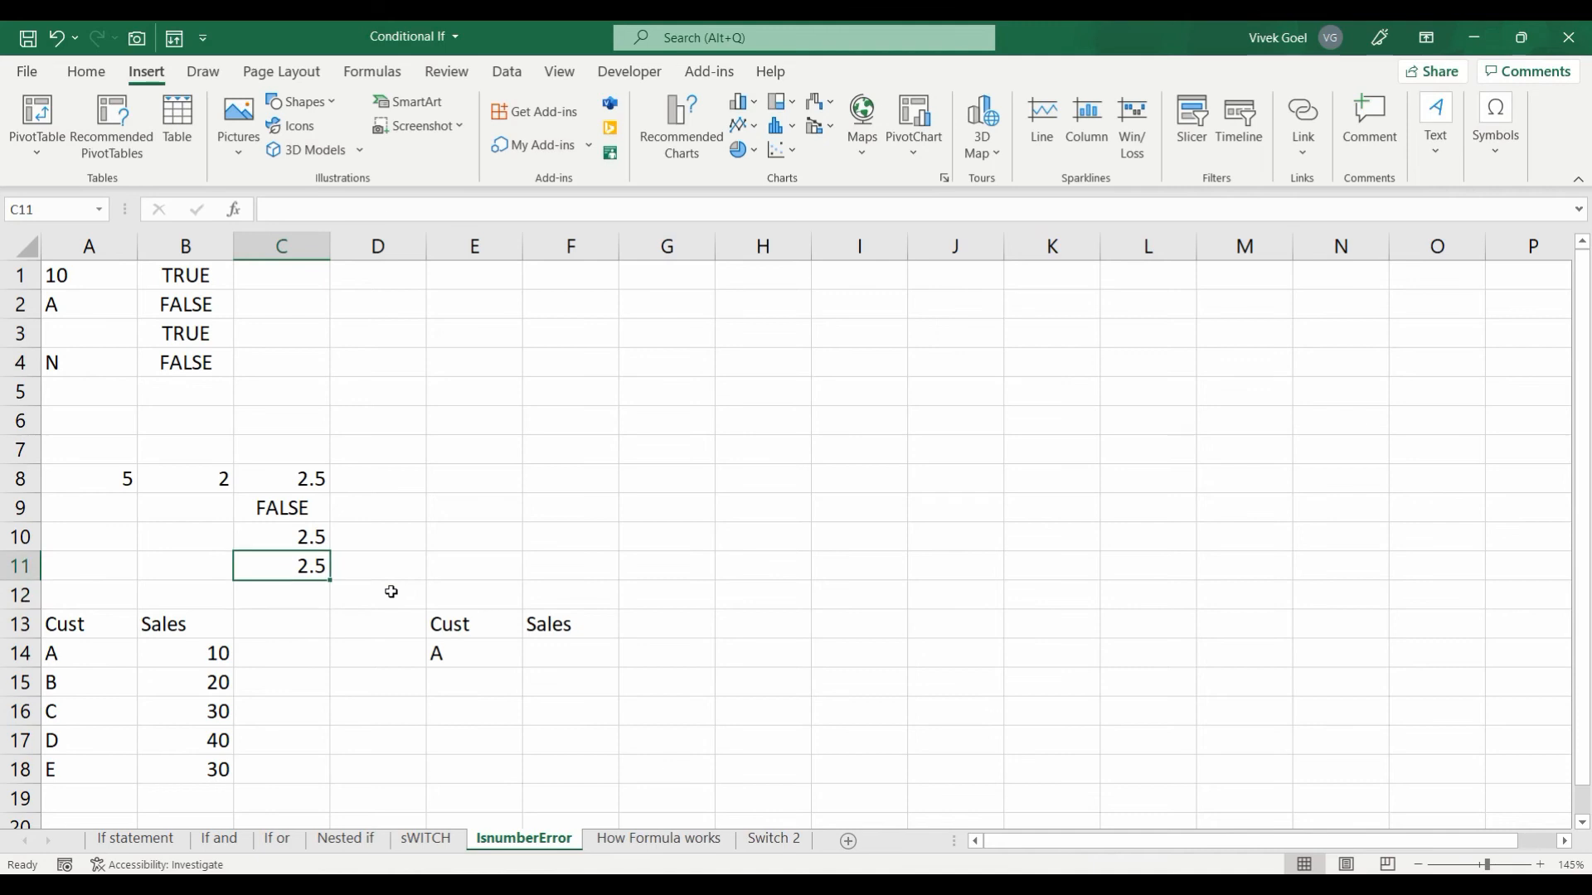
click(296, 539)
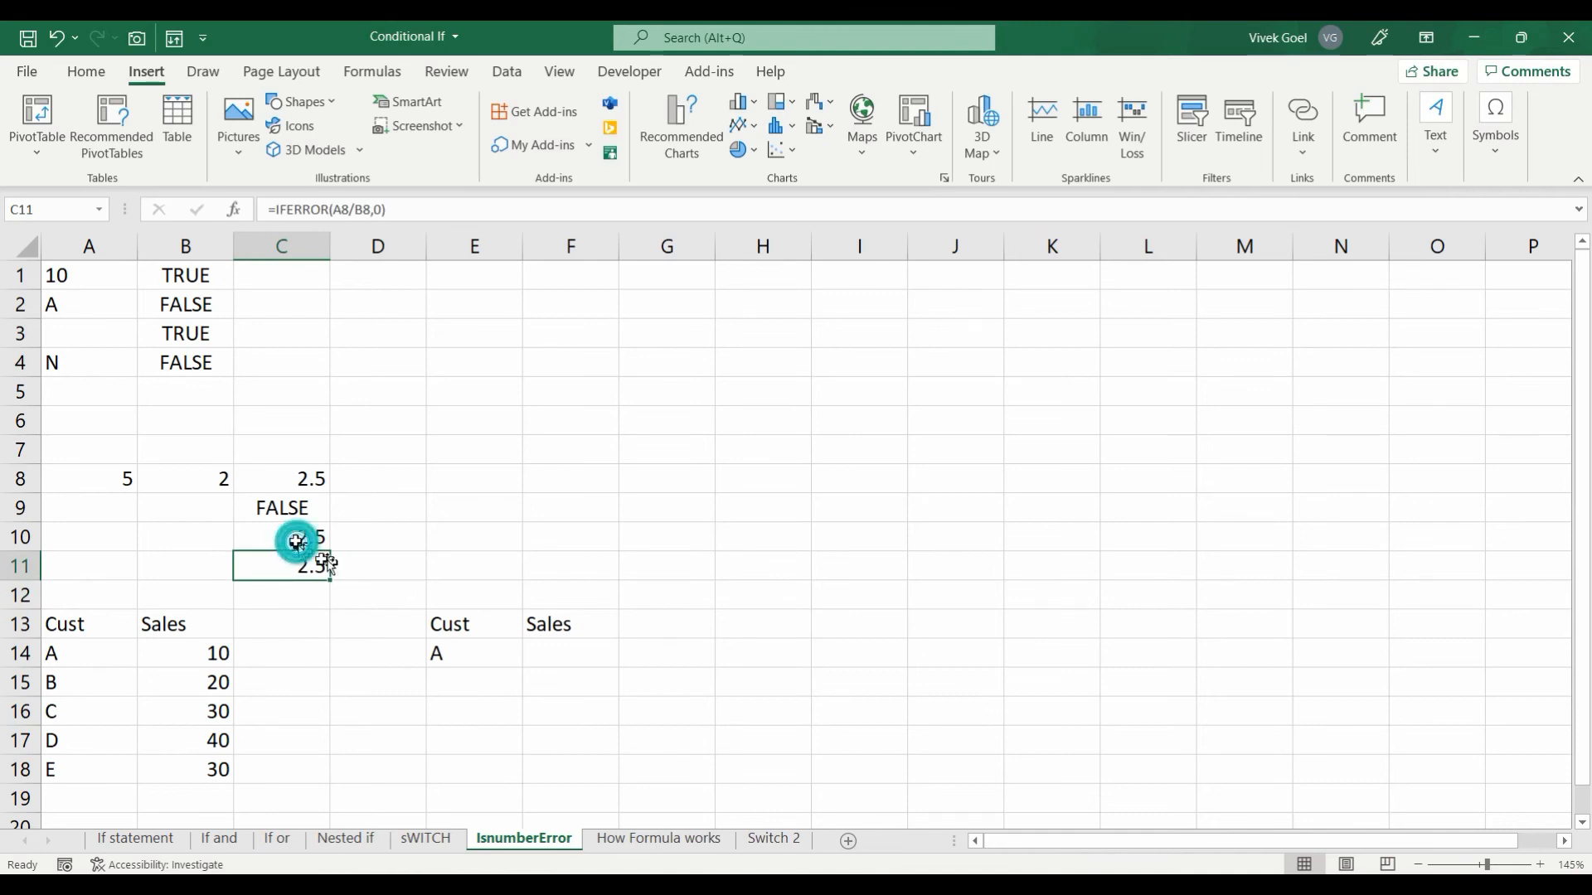
click(297, 565)
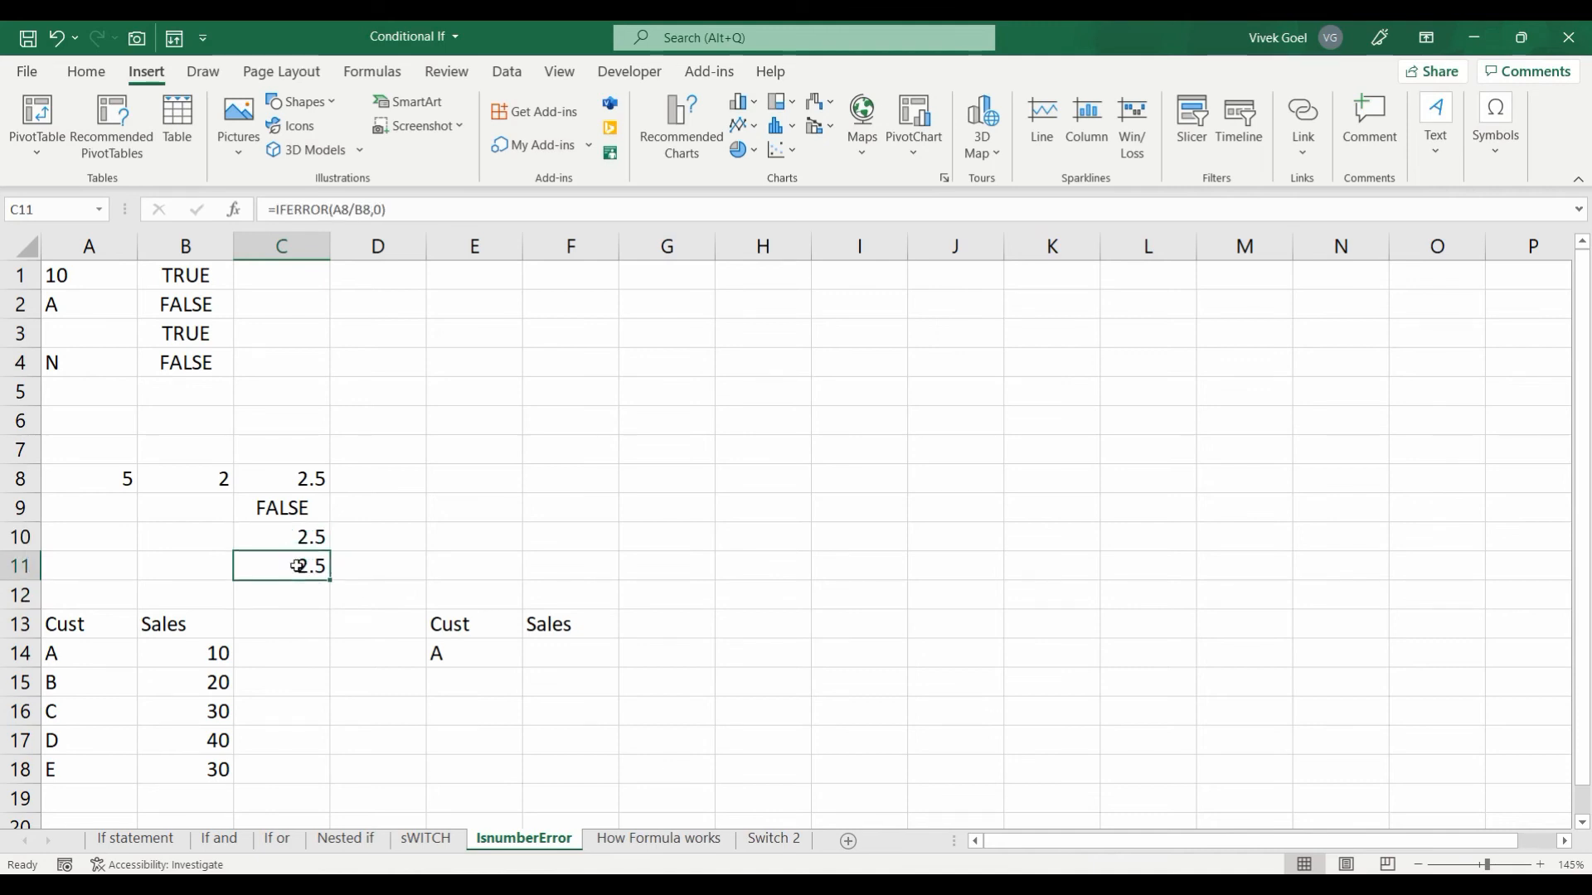
Step: Start a VLOOKUP formula in F14 under Sales with the customer in E14 as the lookup value
click(539, 653)
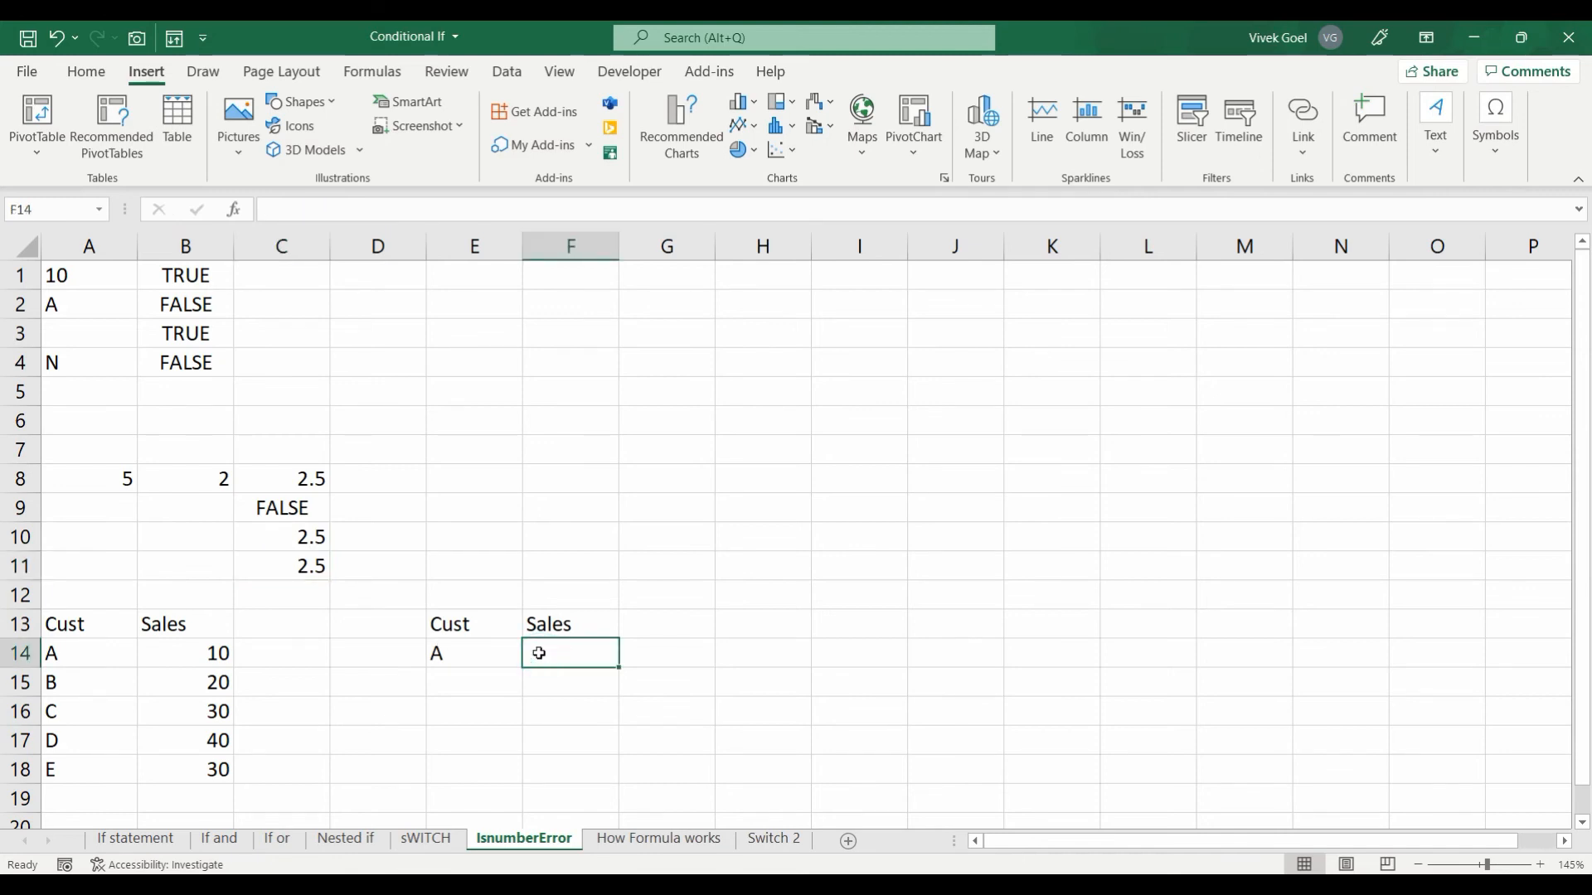
scroll(539, 654, up, 3)
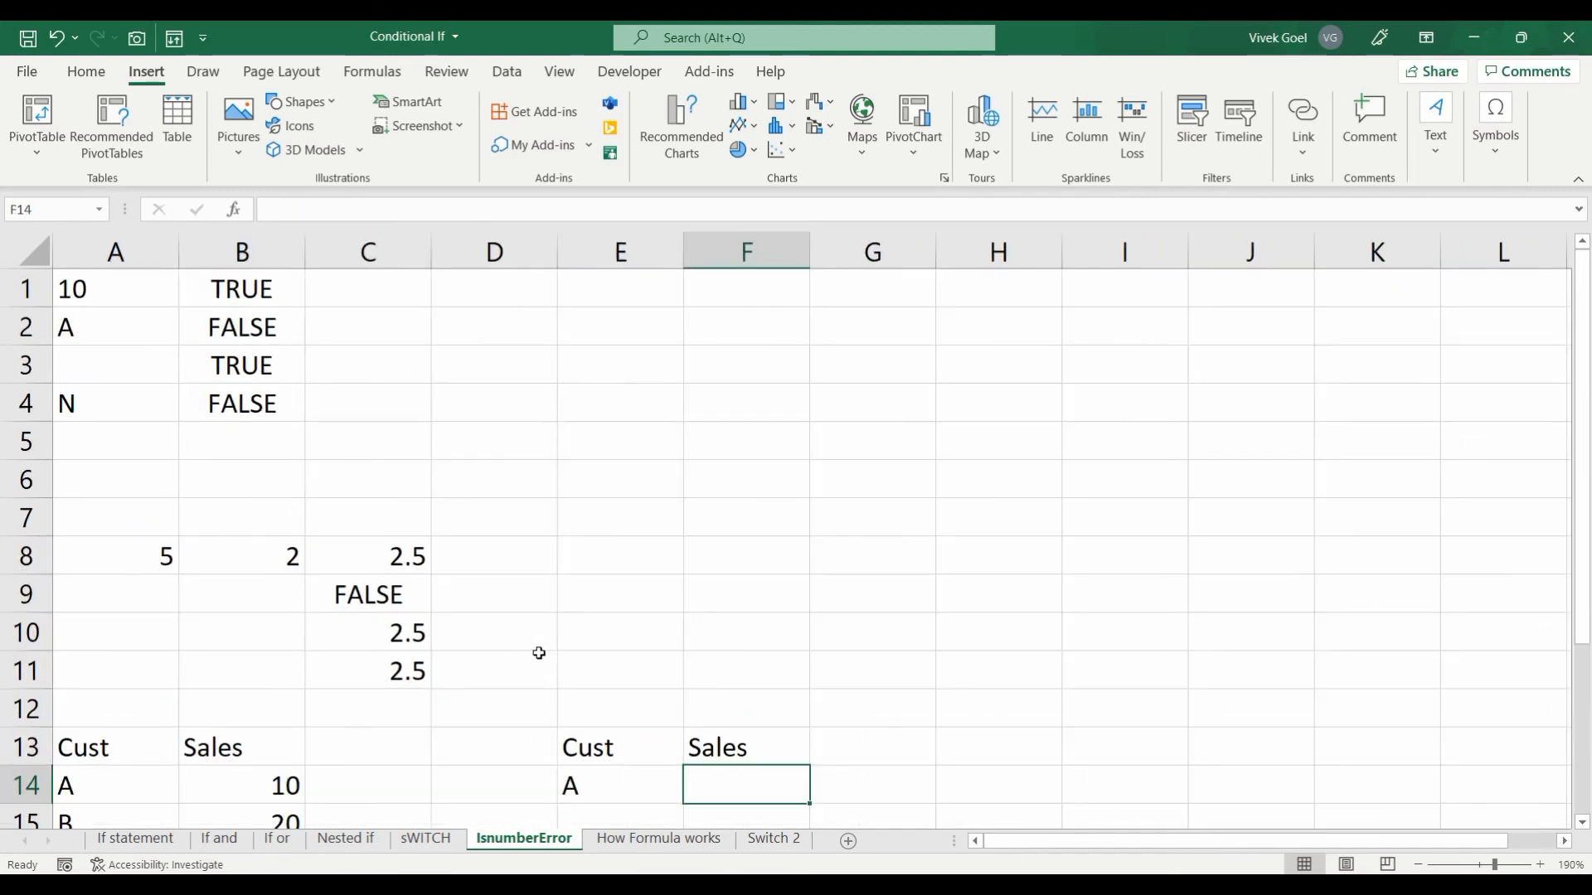
key(Down)
key(Down)
key(Down)
key(Down)
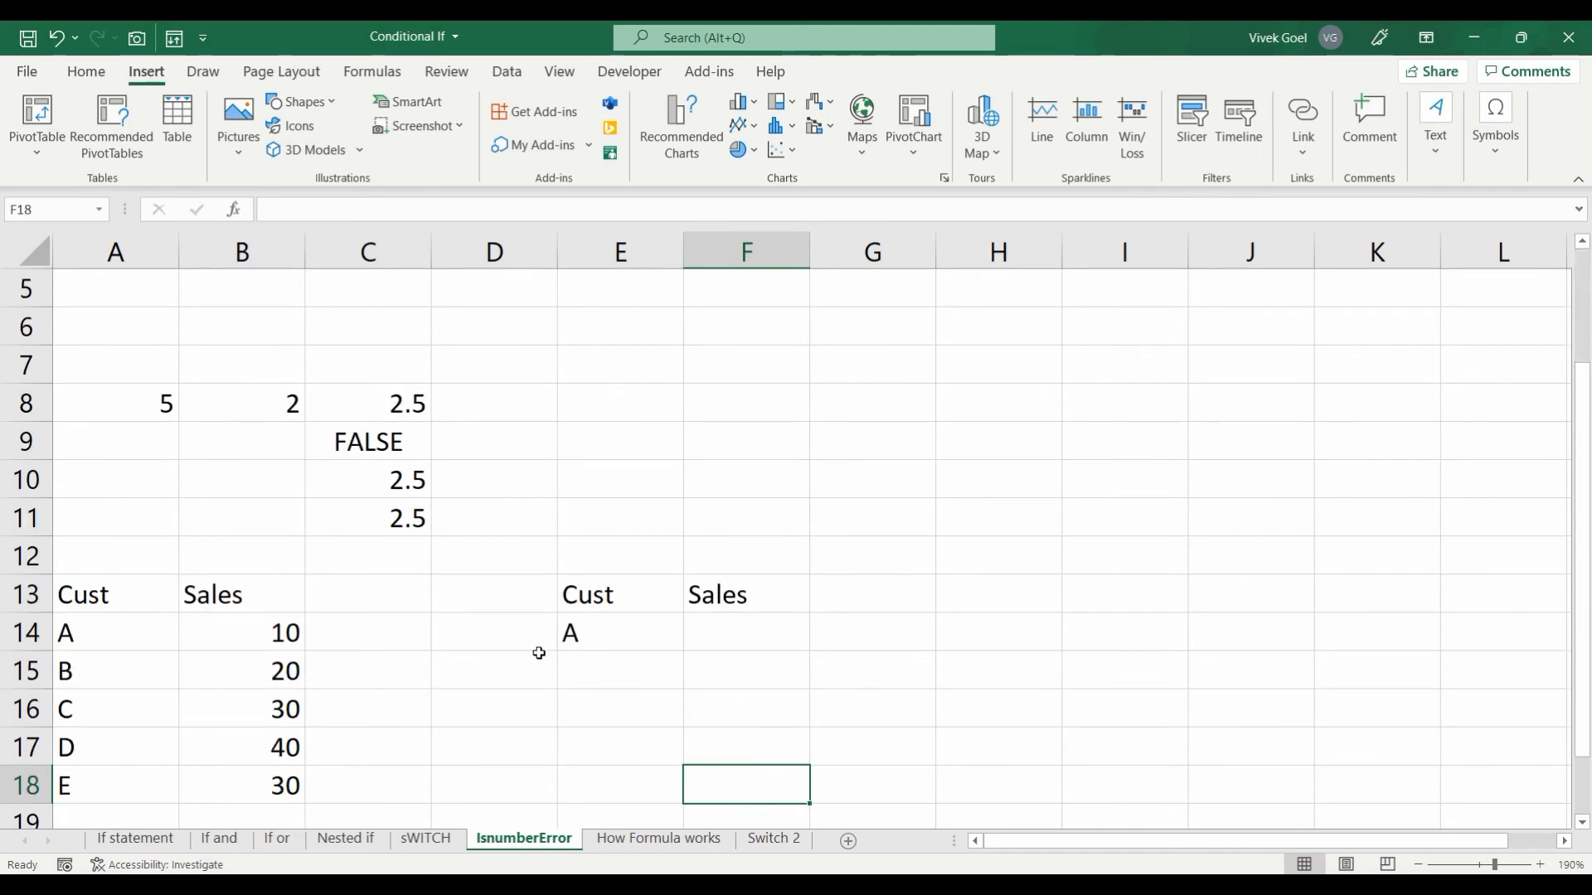
key(Down)
key(Down)
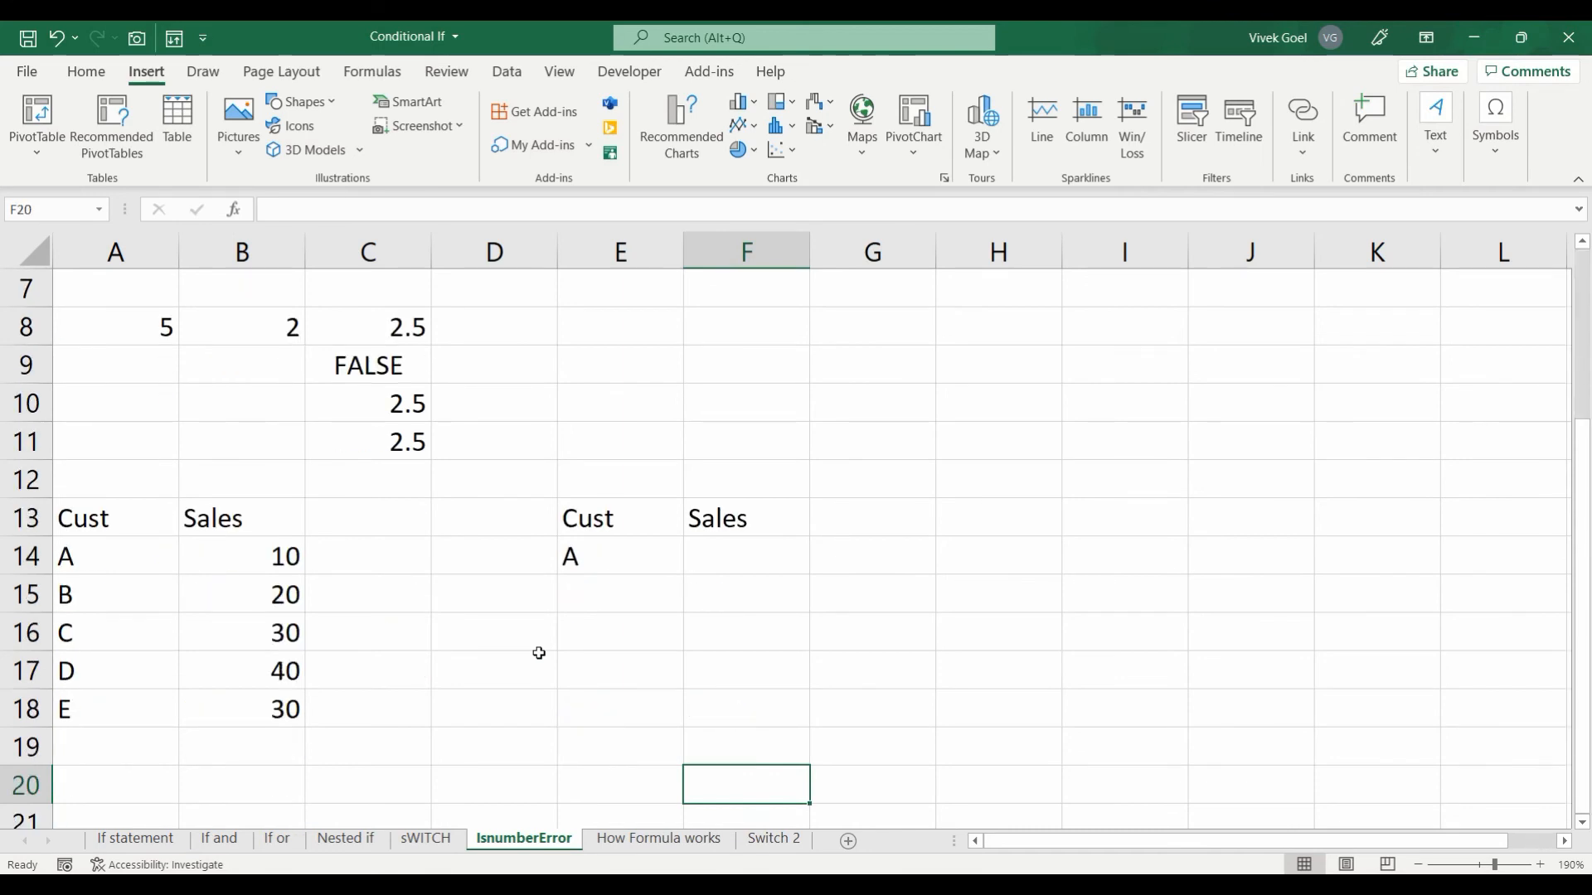
click(720, 562)
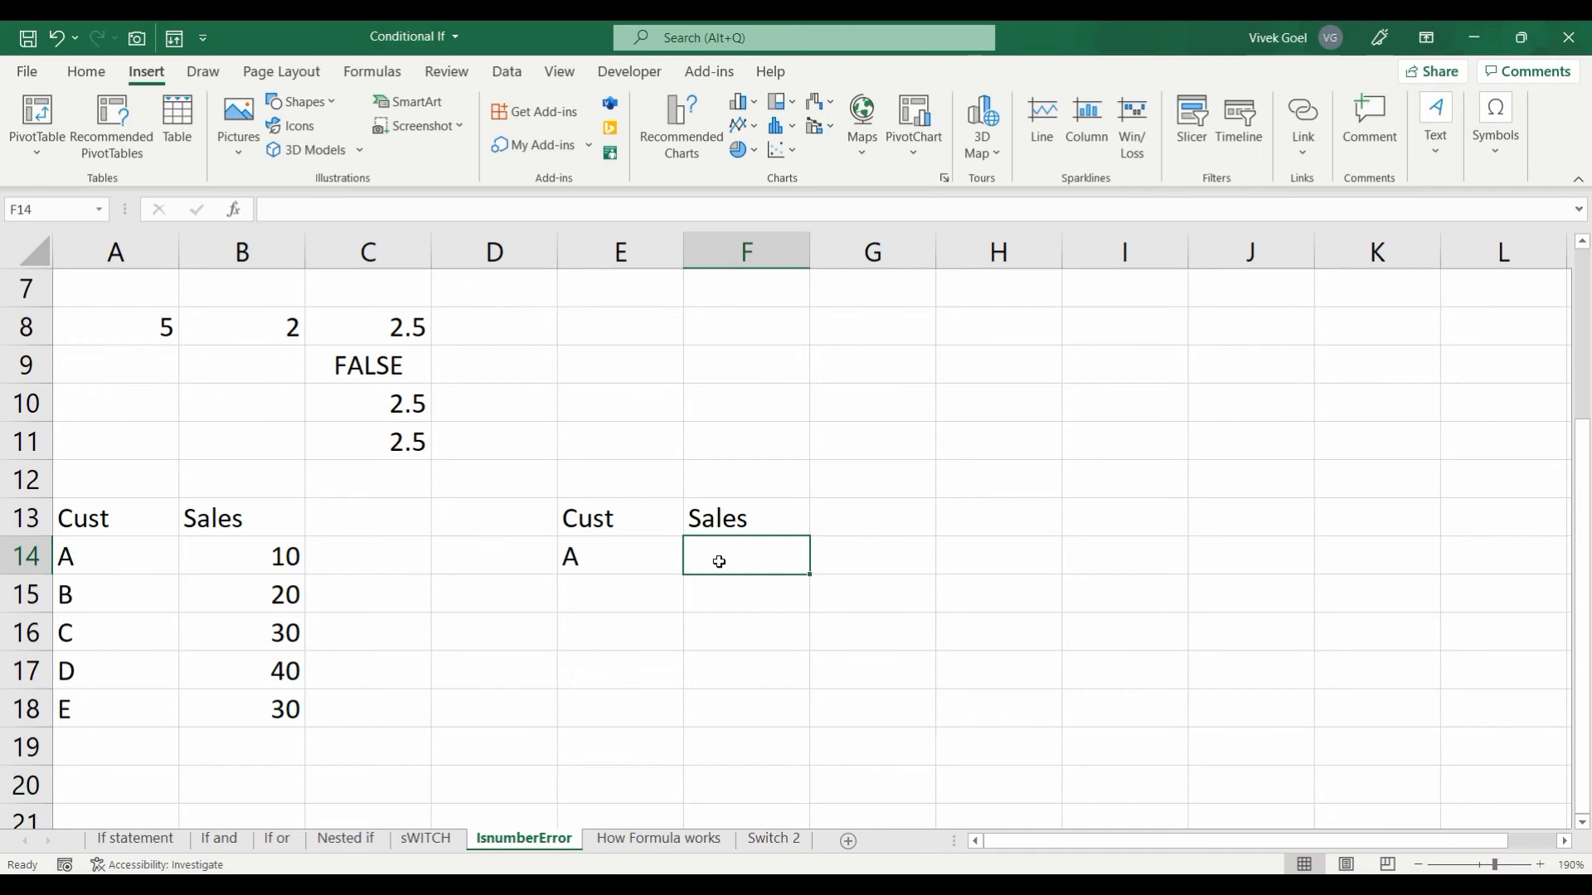
text(=vlo)
key(Tab)
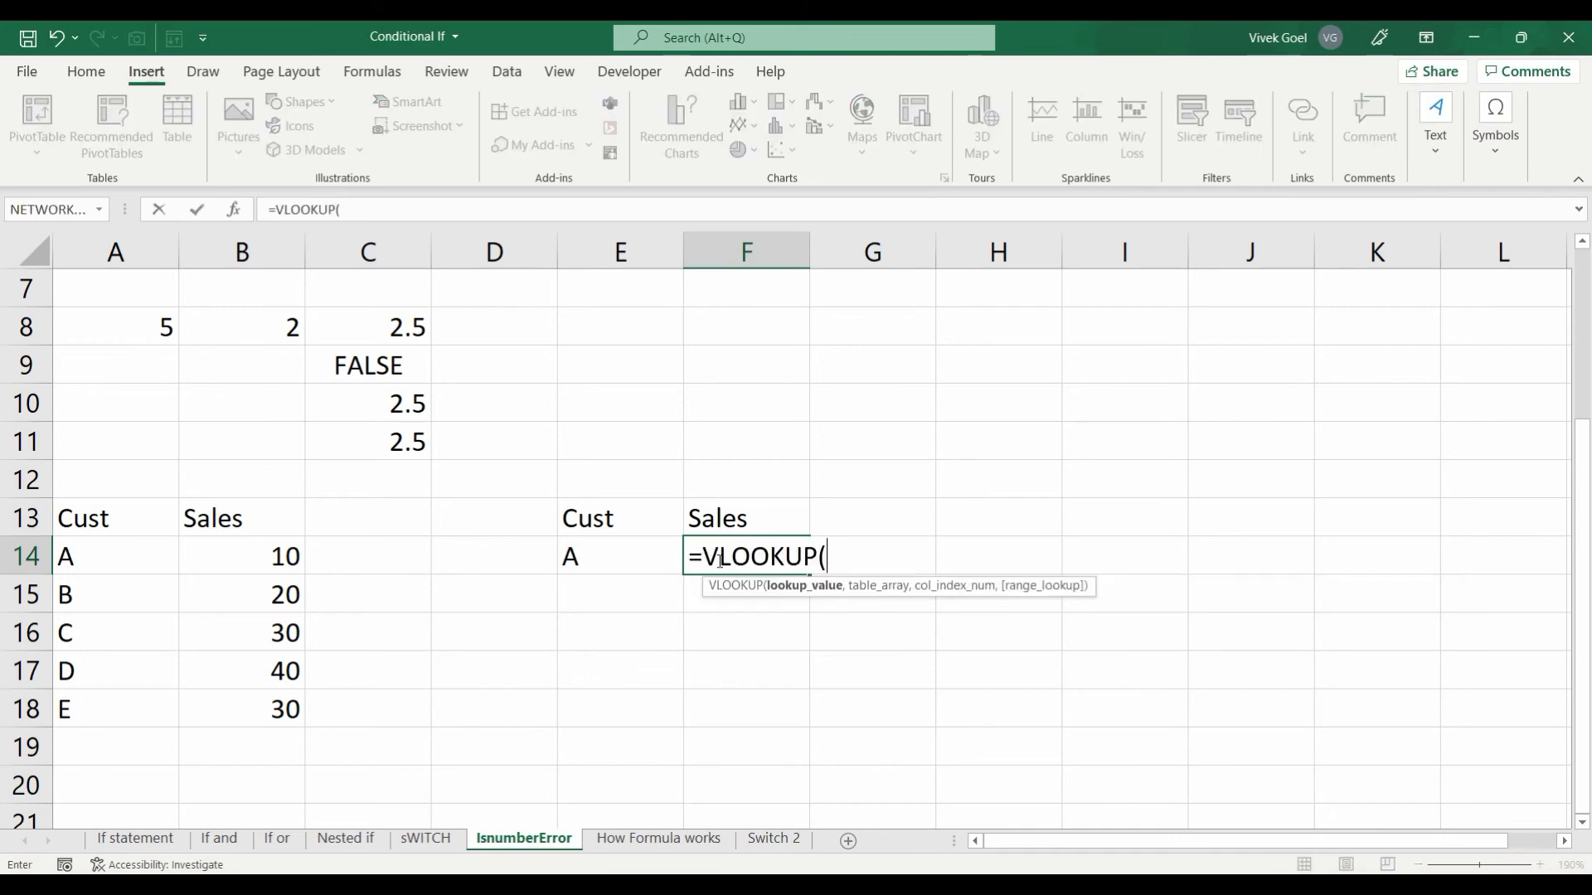
click(600, 551)
text(,)
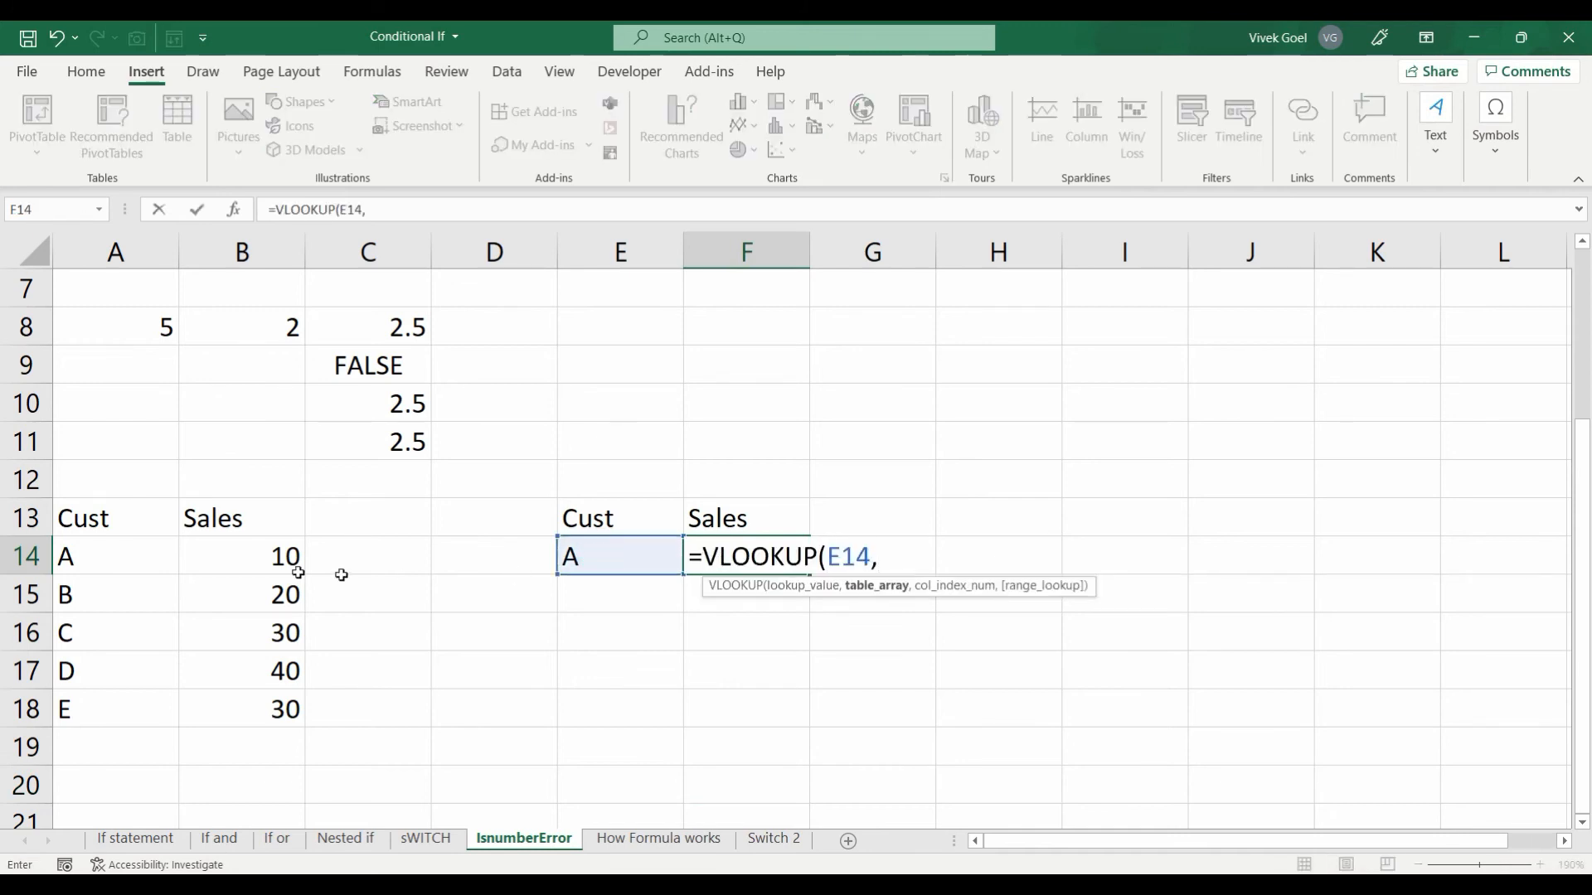
Step: Complete the F14 formula as =VLOOKUP(E14,A14:B18,2,FALSE) to return the customer's sales with an exact match
drag(132, 558, 240, 707)
text(,2,)
key(Down)
key(Tab)
text())
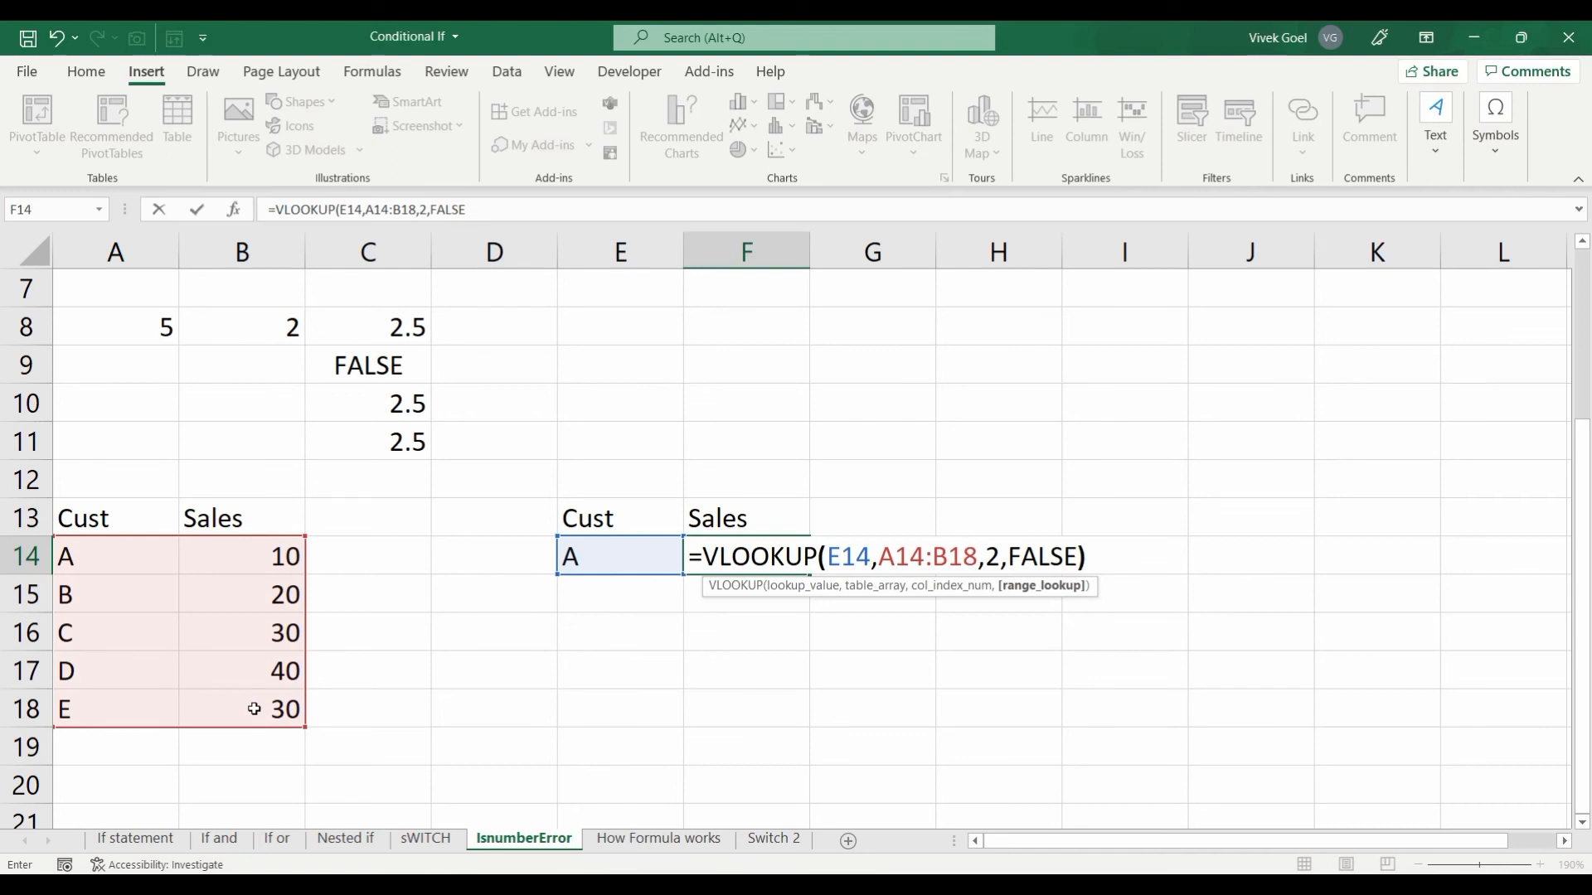
key(Return)
key(Up)
Step: Replace the lookup customer in E14 with R and check the VLOOKUP cell F14
key(Left)
key(Right)
key(Left)
key(Right)
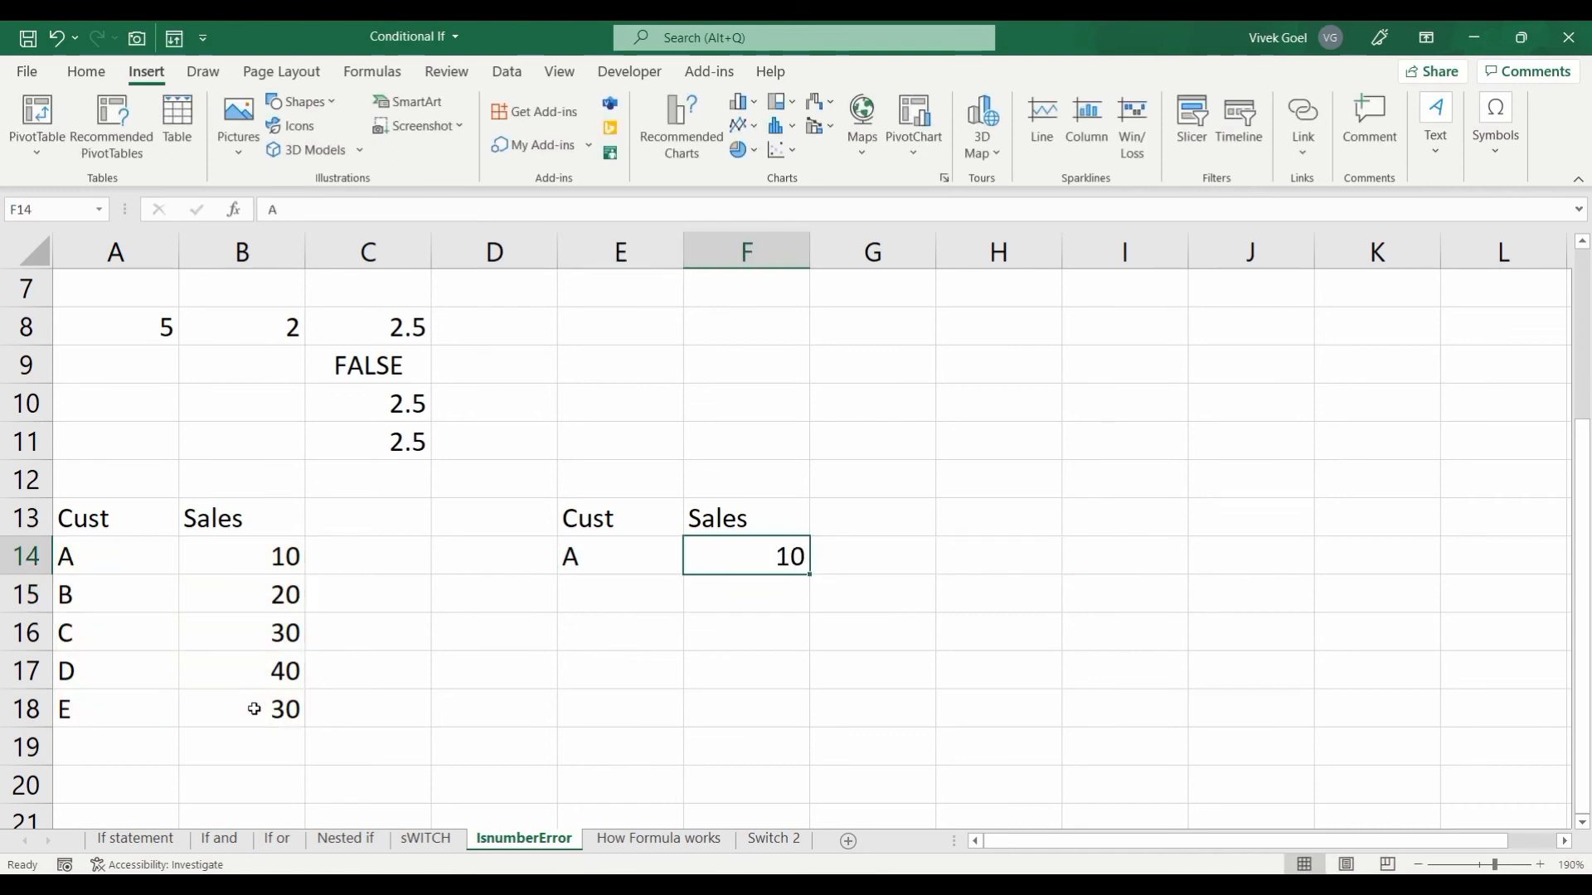
key(Left)
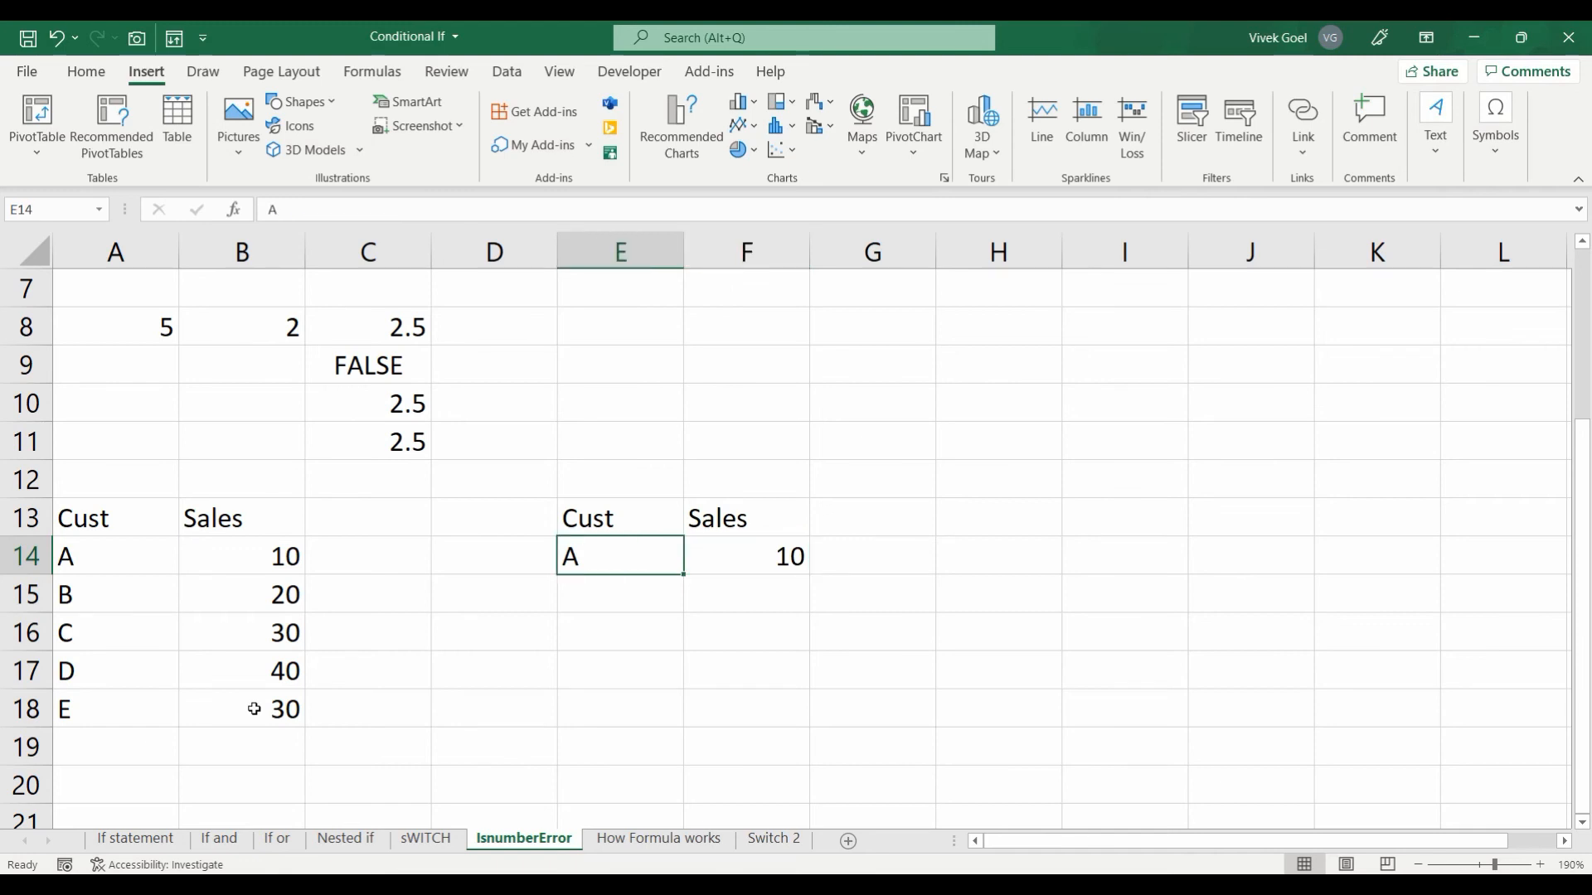
text(R)
key(Return)
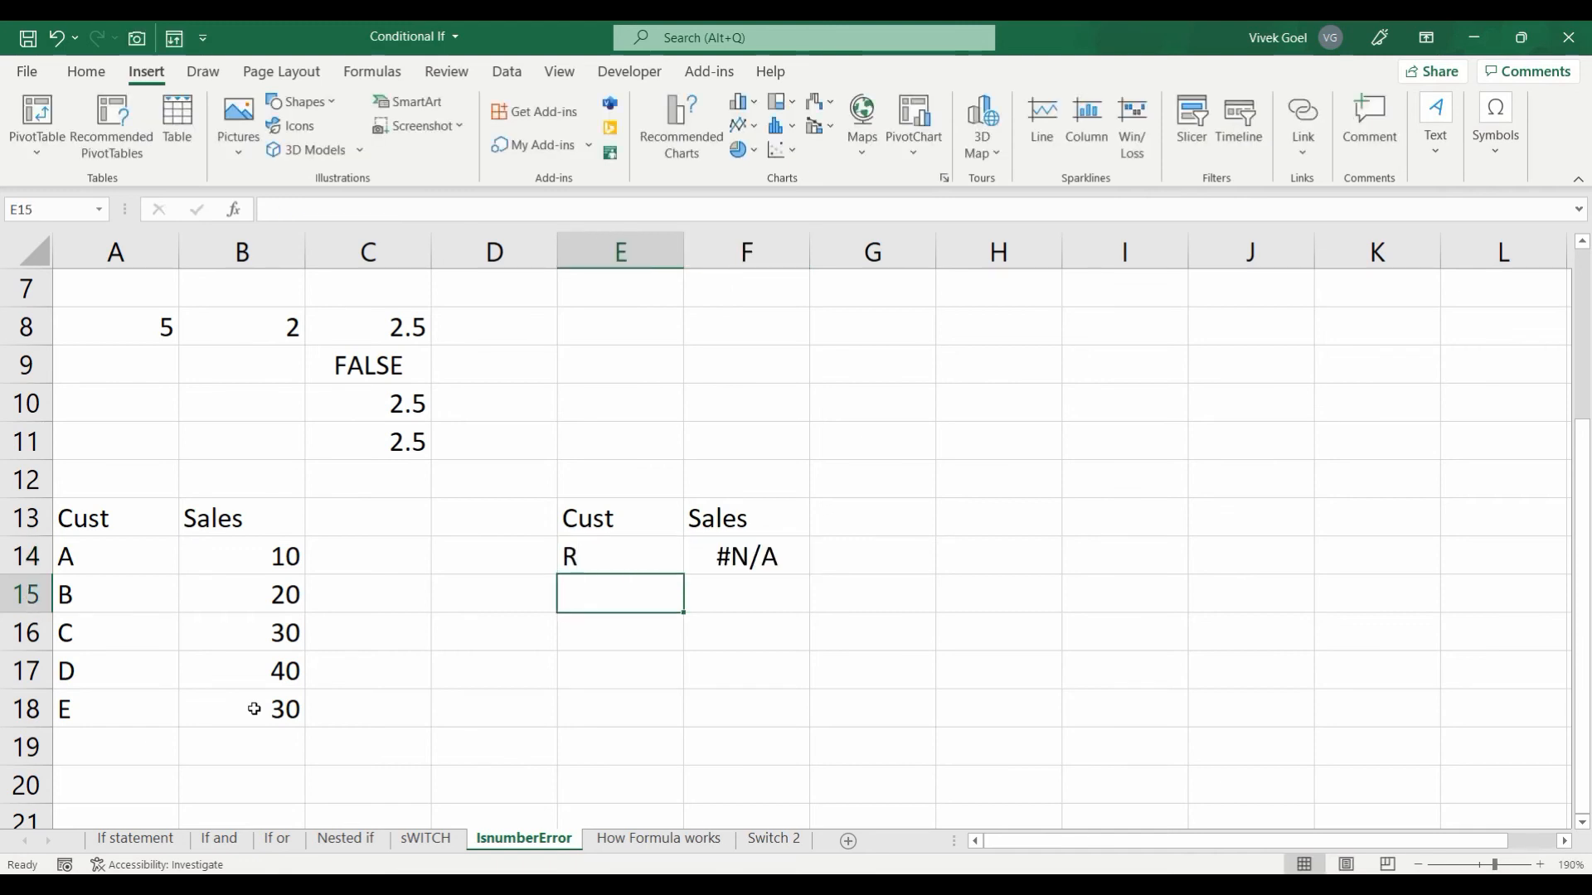
key(Up)
key(Right)
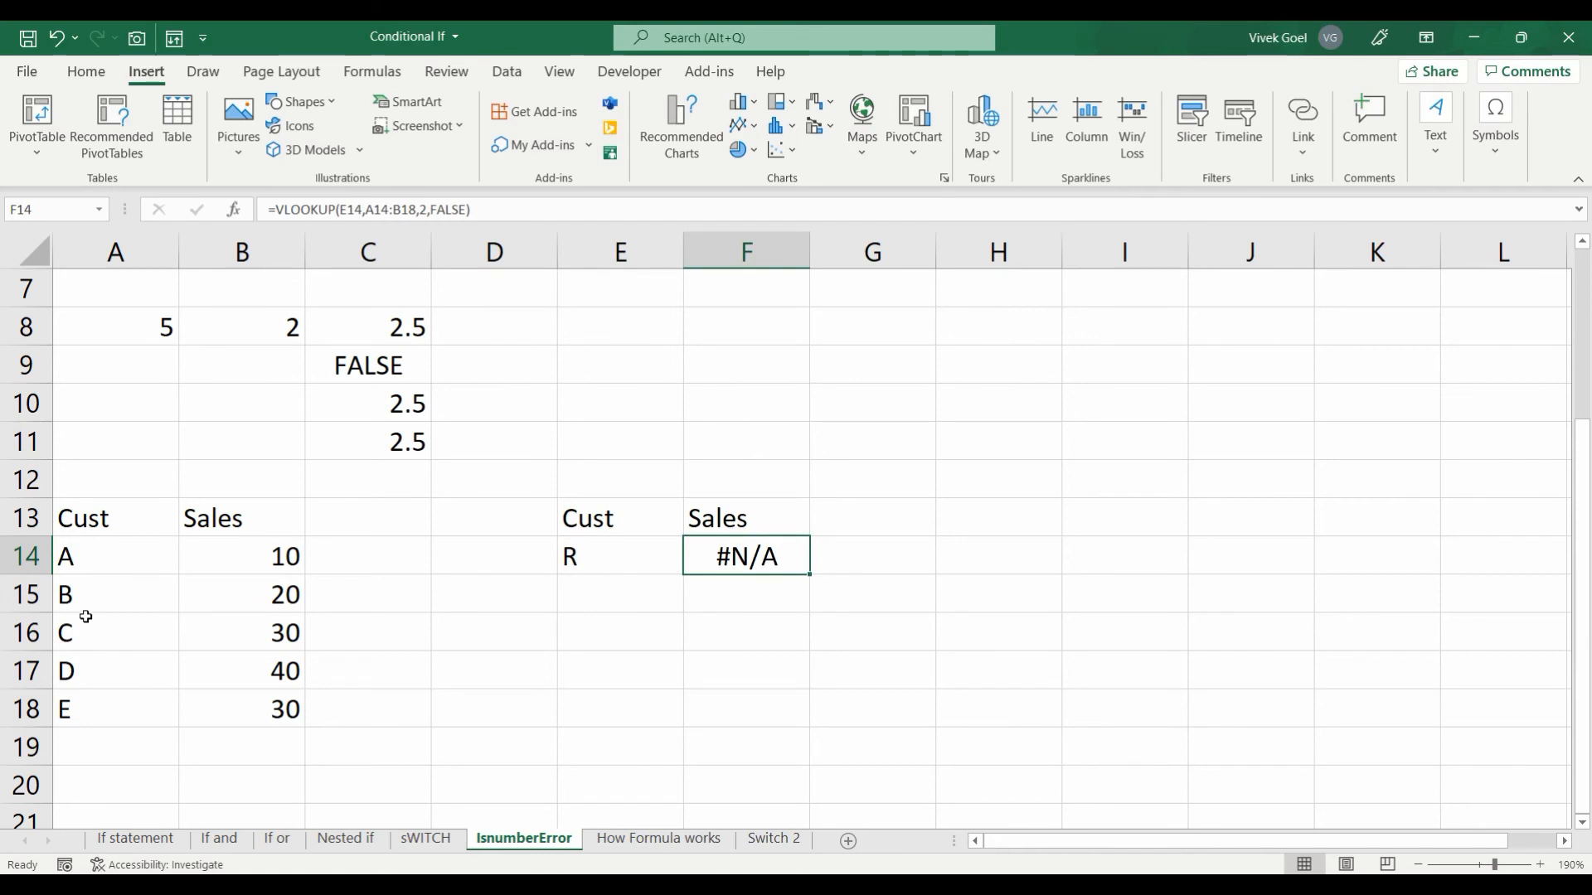
Step: Wrap the F14 lookup in IFERROR so the formula reads =IFERROR(VLOOKUP(E14,A14:B18,2,FALSE),"Customer Not Found")
click(274, 210)
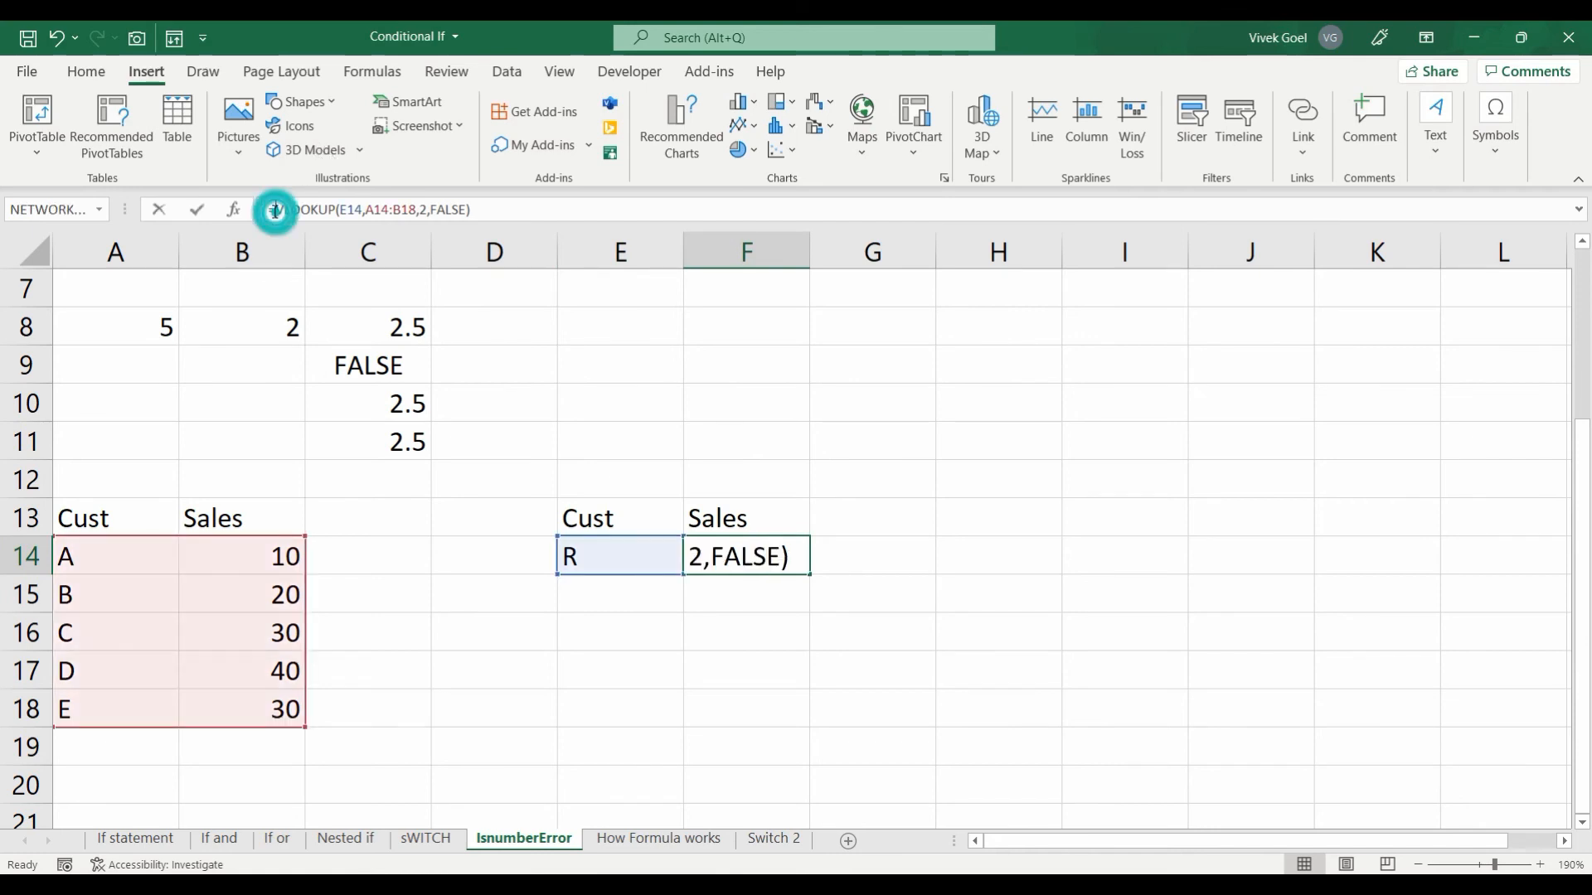
text(if)
key(Down)
key(Tab)
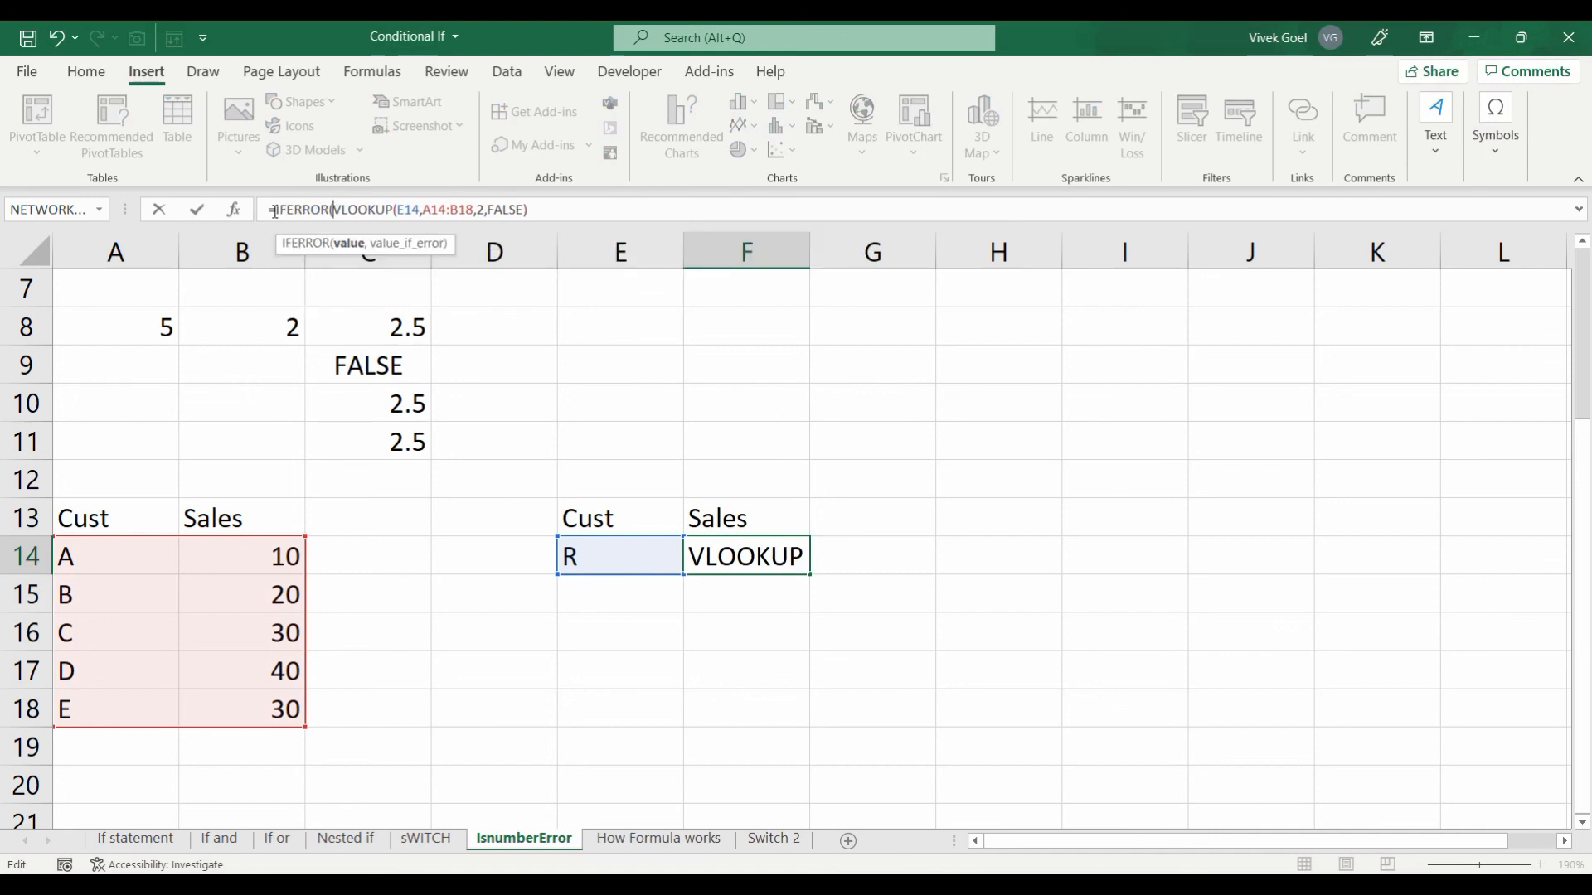
click(551, 211)
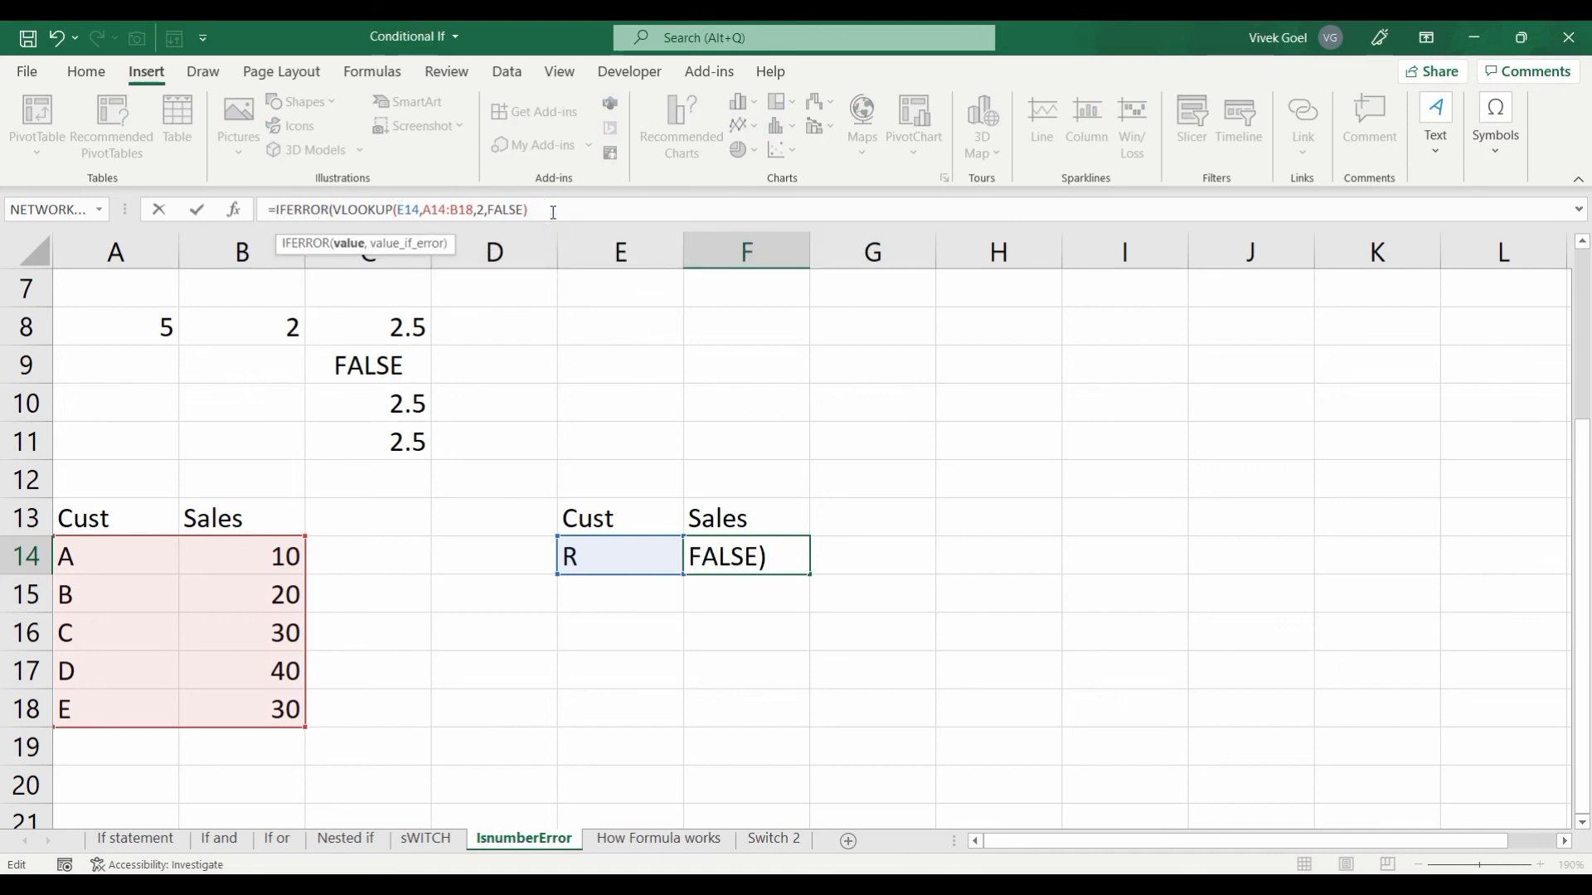
text(,)
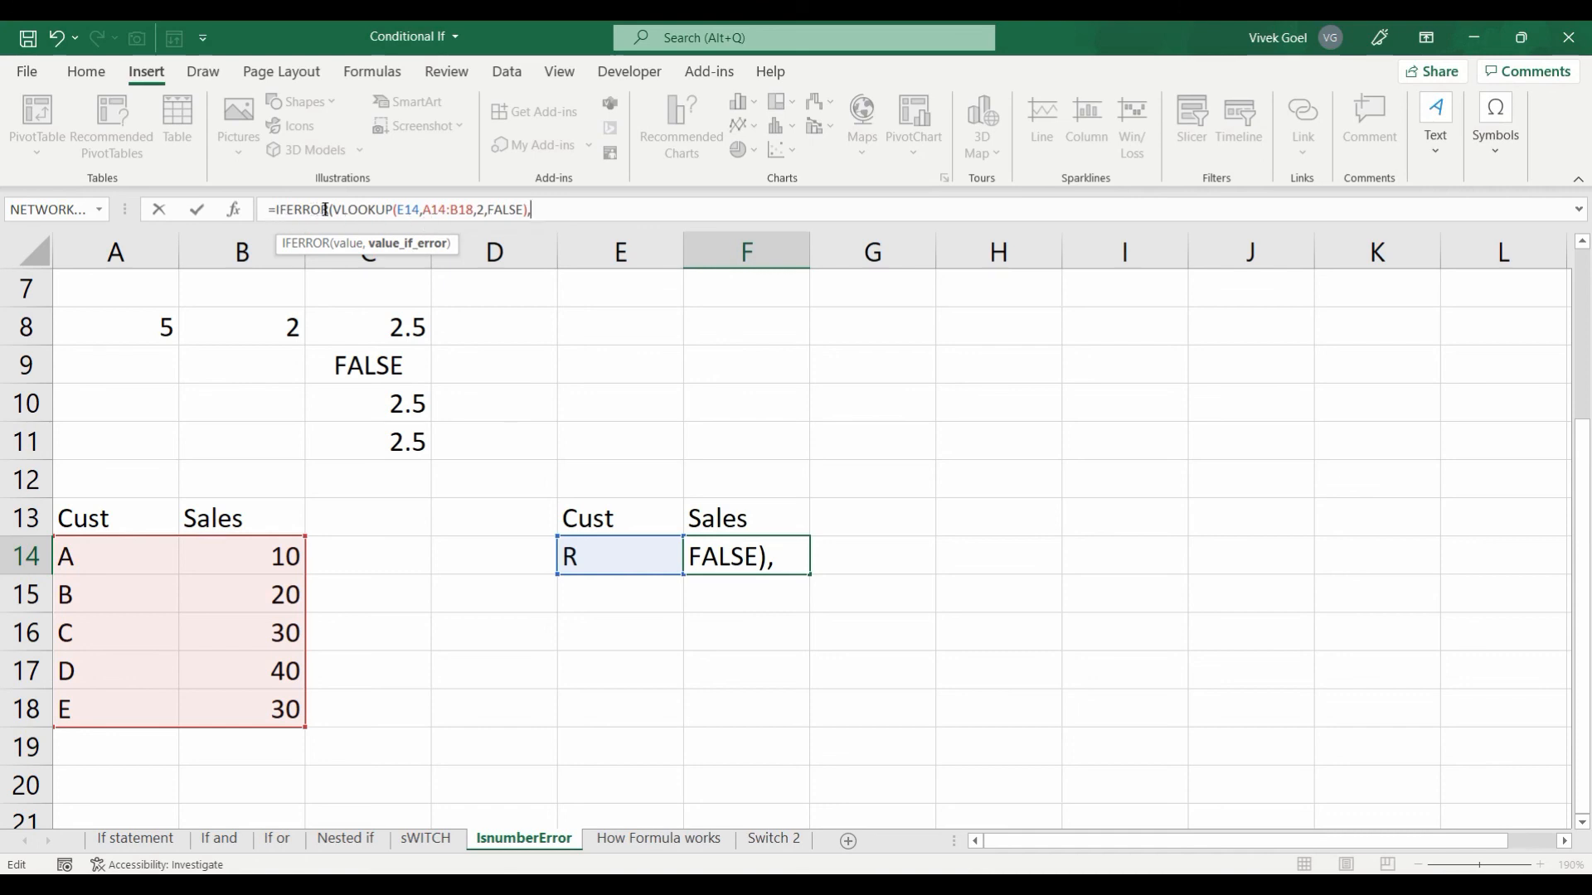
text(Custoe)
key(BackSpace)
text(mer Not Found"))
key(Return)
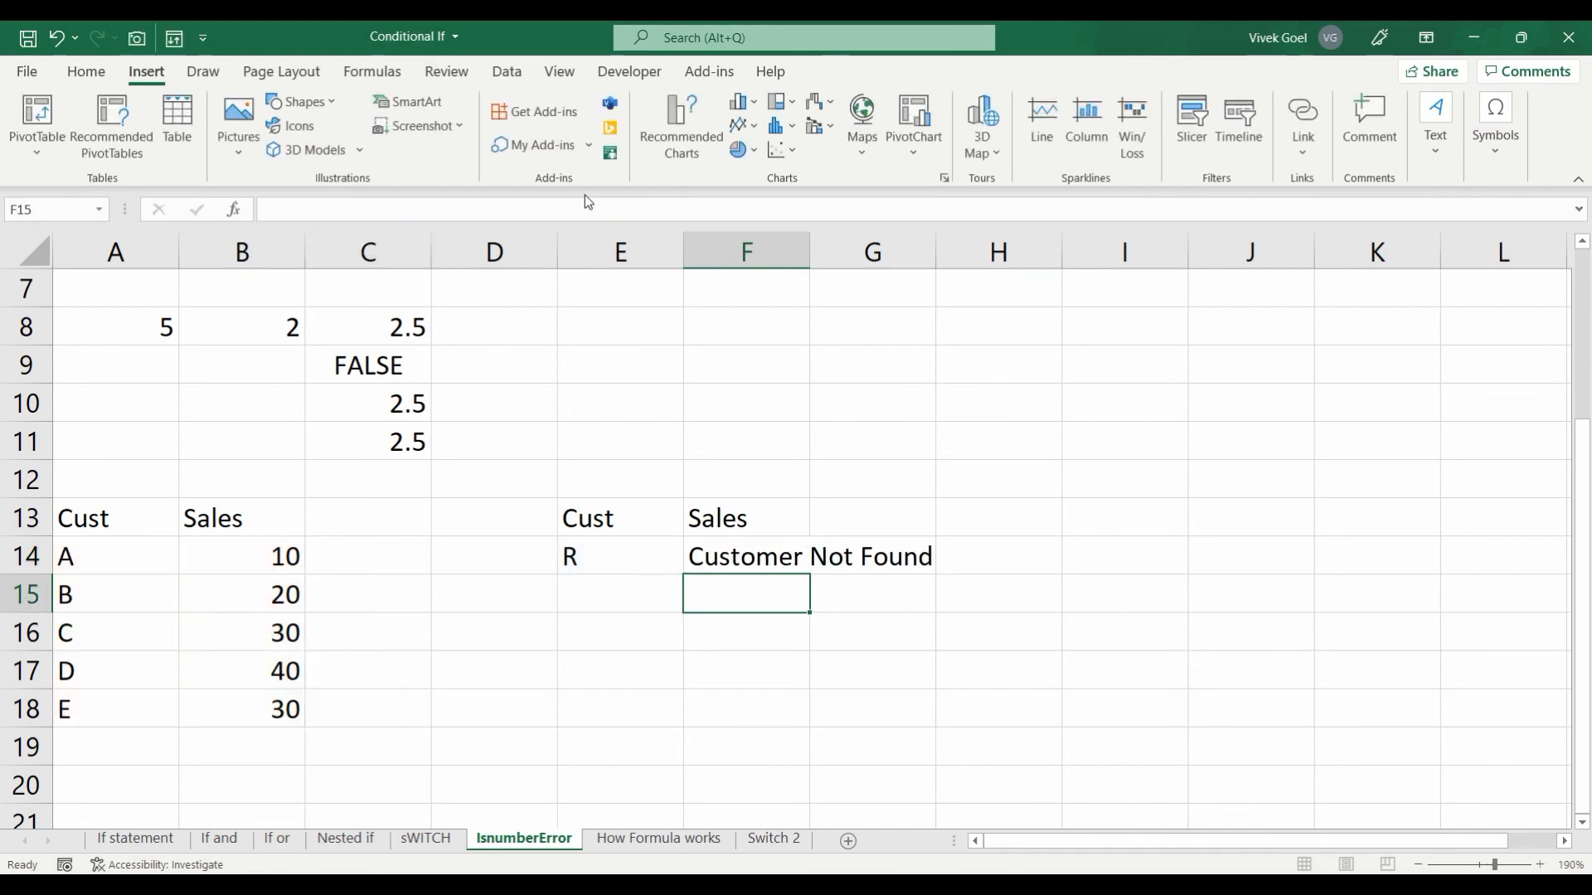
Step: Review the IFERROR formula in F14 and test it by replacing the lookup customer in E14 with A
key(Up)
key(Left)
key(Right)
key(Left)
key(Right)
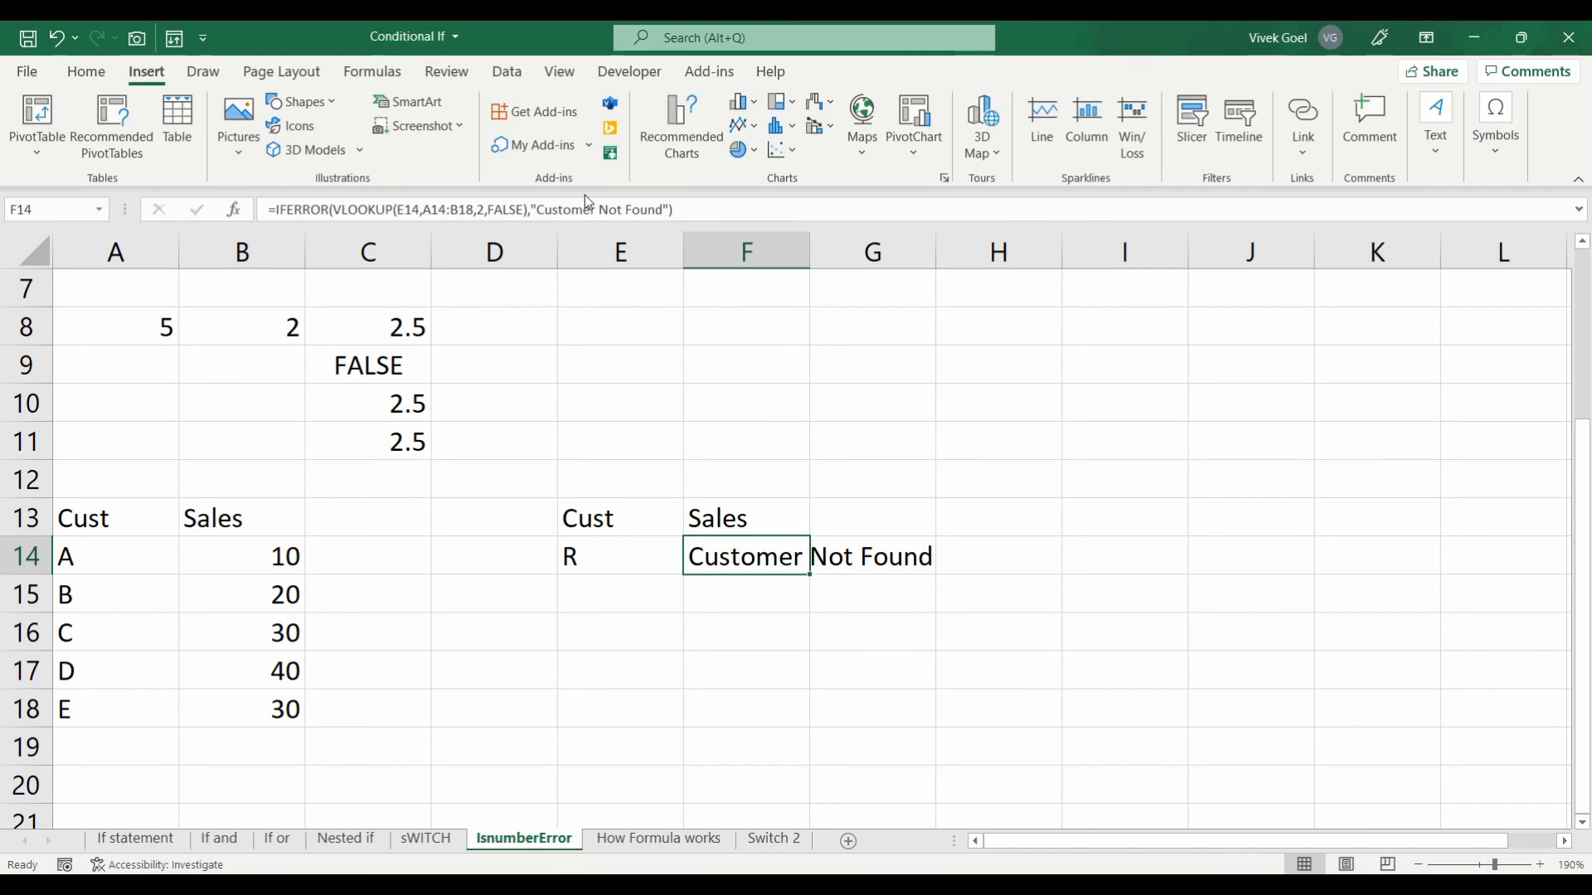
key(Left)
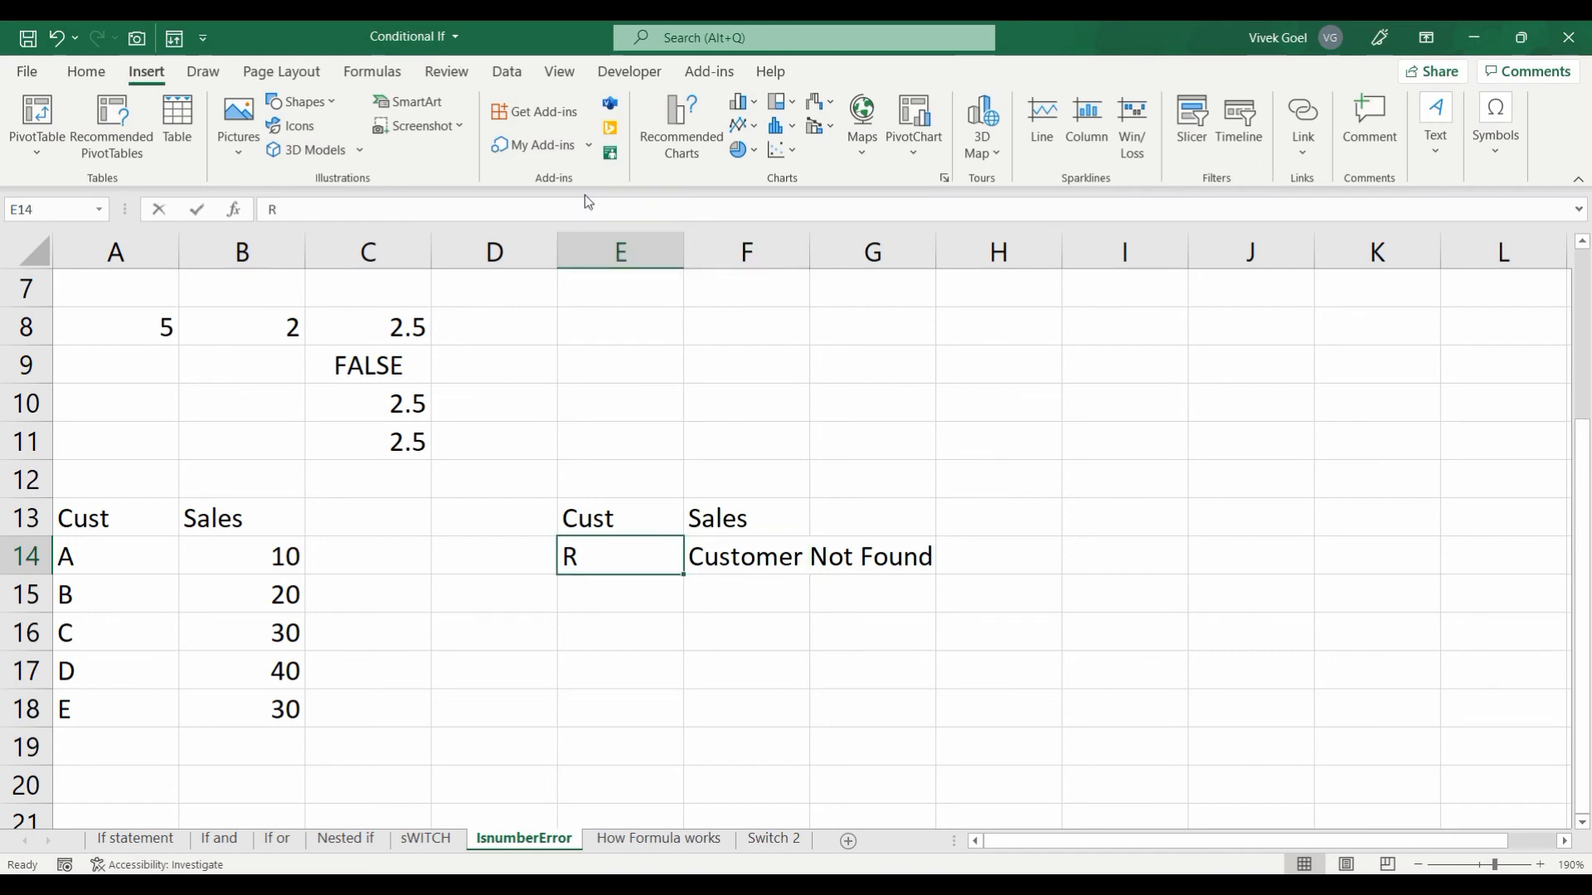
text(A)
key(Return)
key(Up)
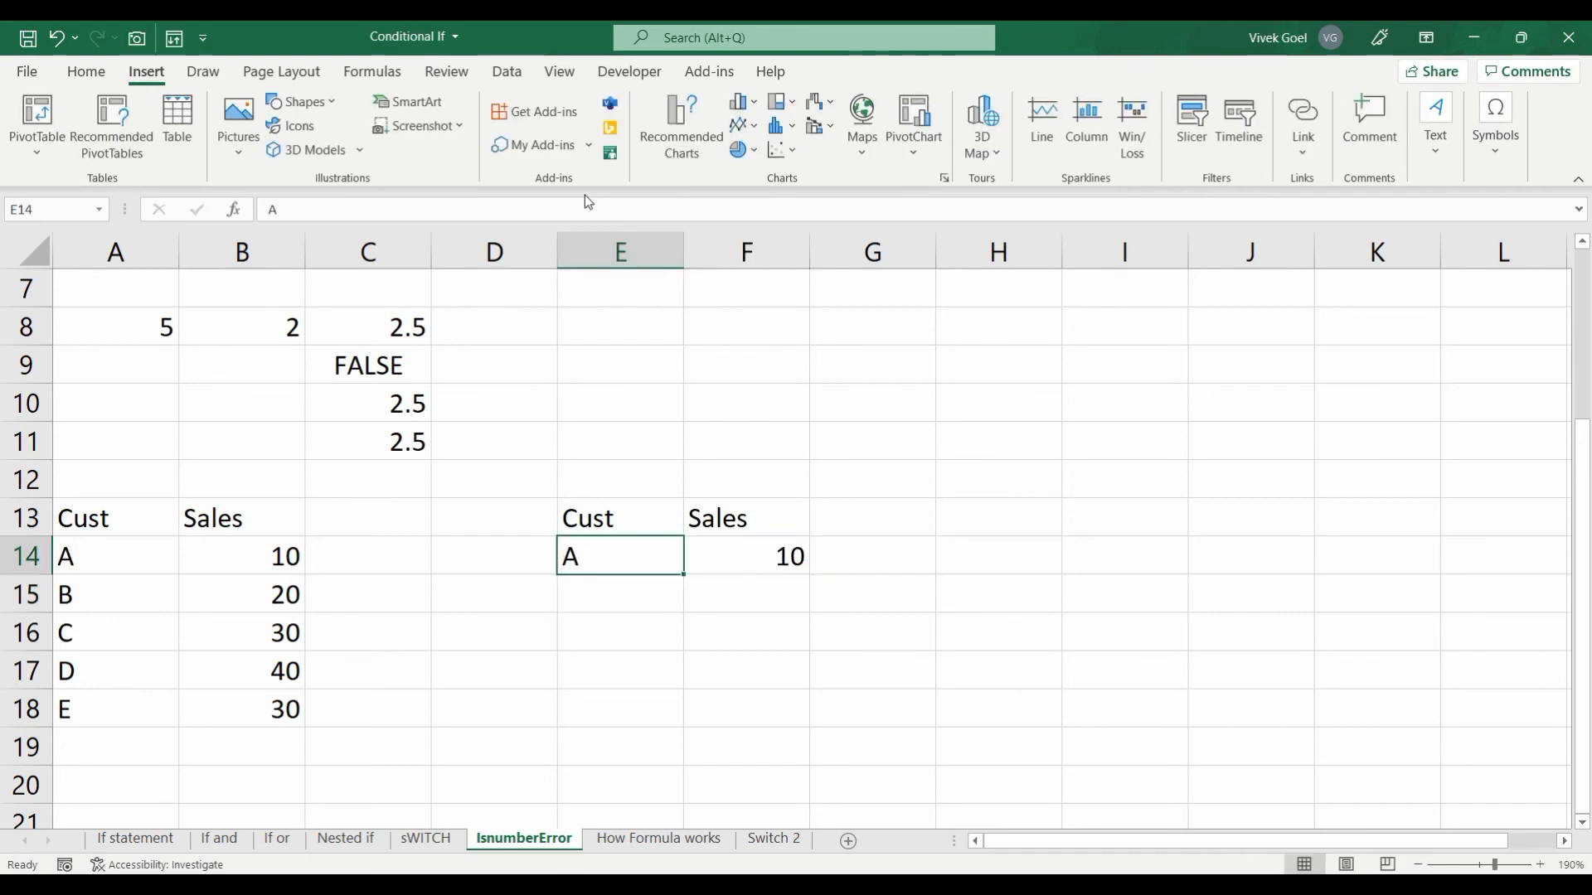
Step: Replace the lookup customer in E14 with T and check the IFERROR formula cell F14 against it
text(T)
key(Right)
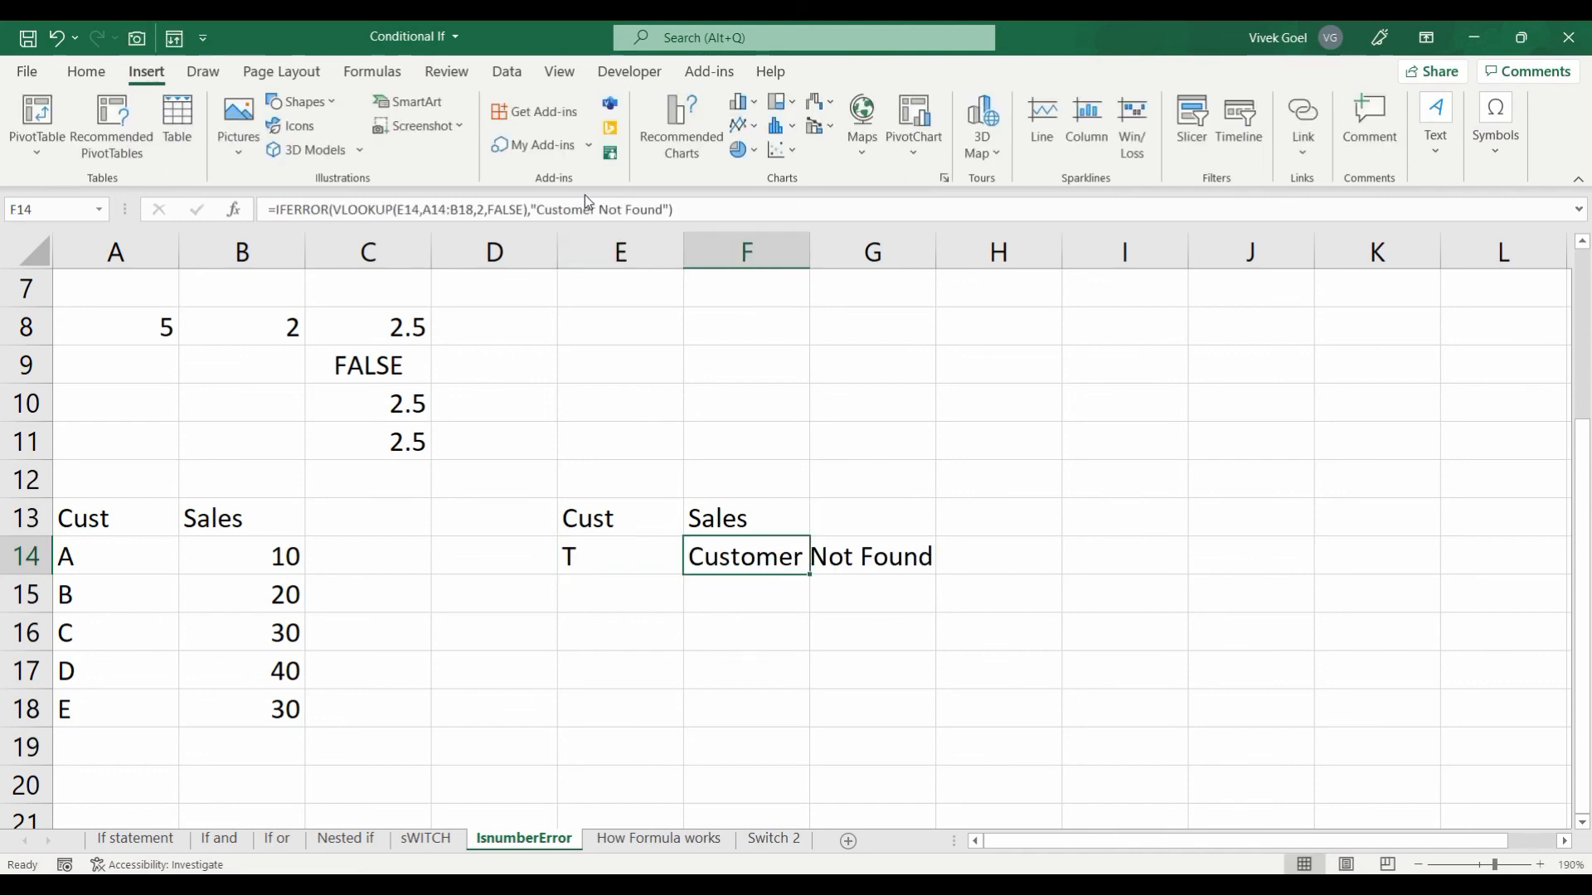
key(Left)
key(Right)
key(Left)
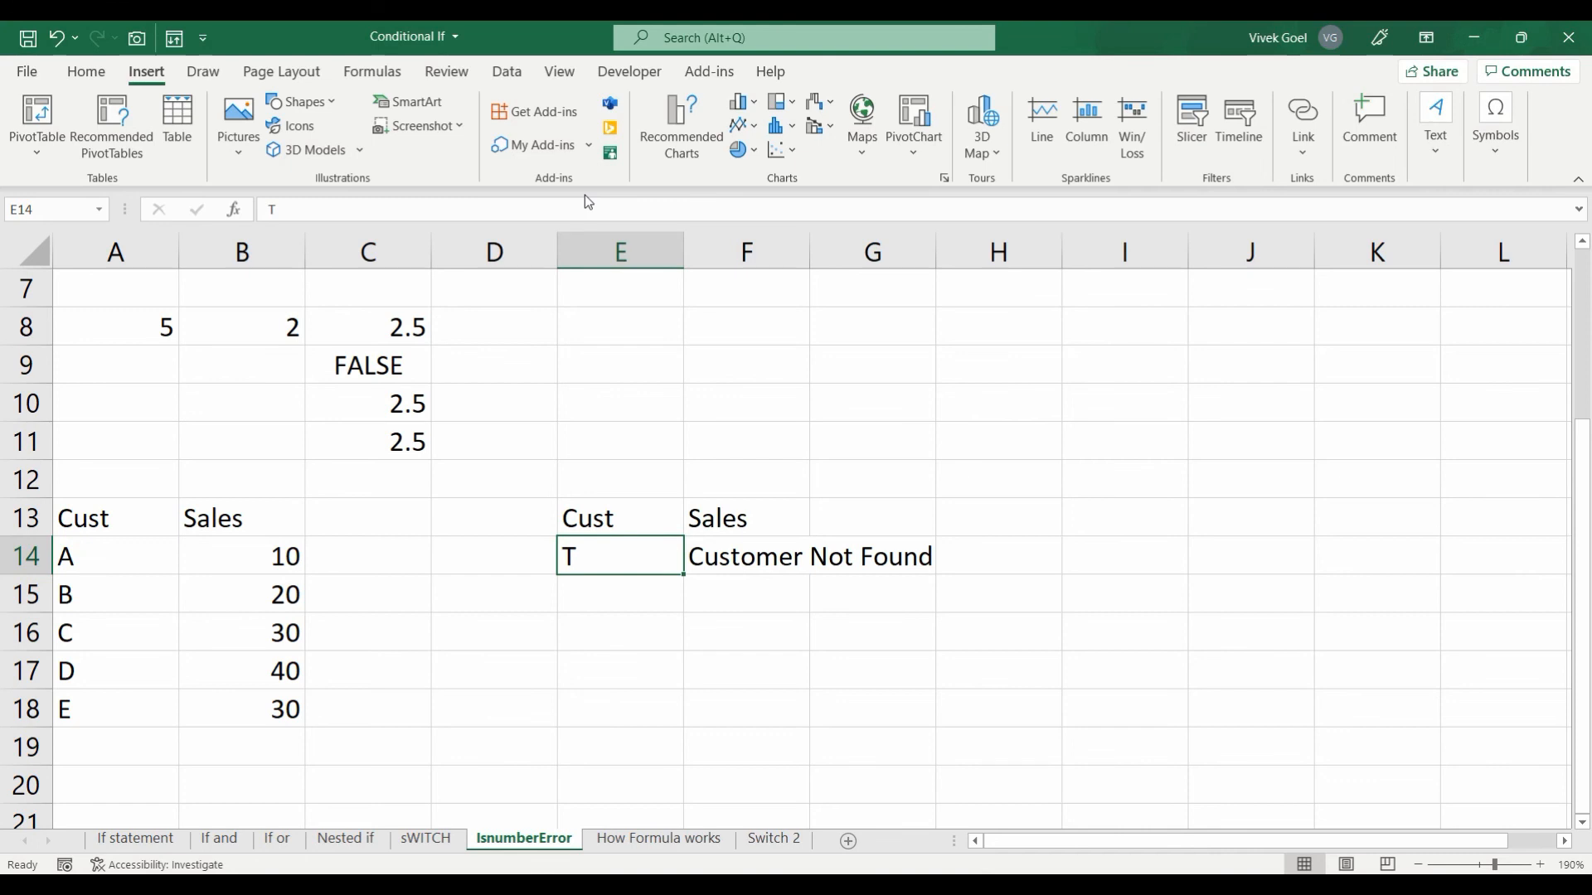
key(Right)
key(Left)
key(Right)
key(Left)
key(Right)
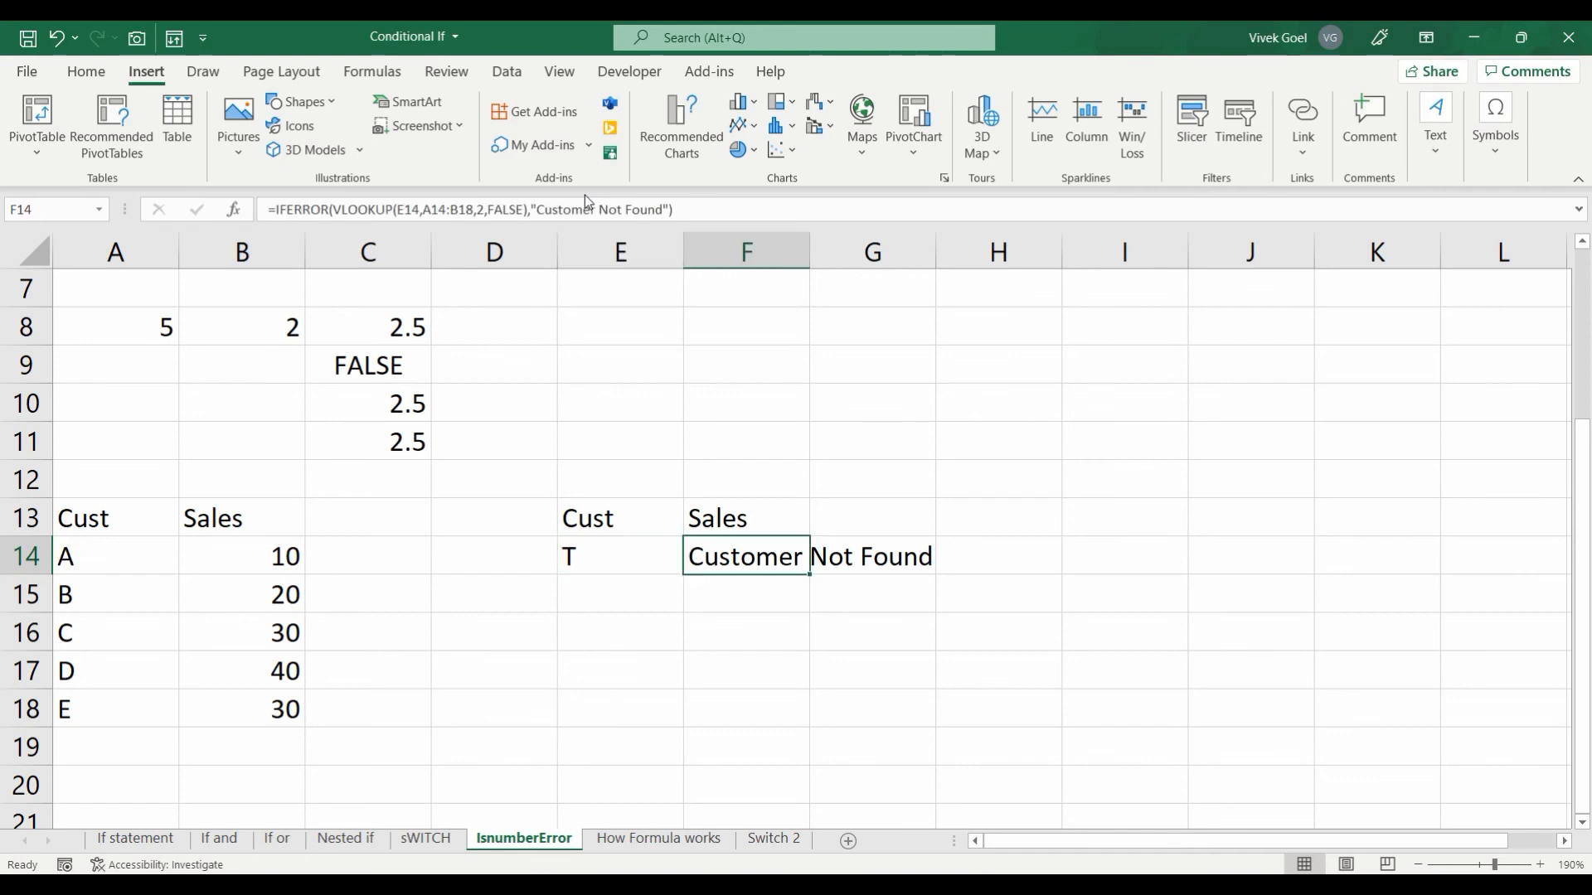